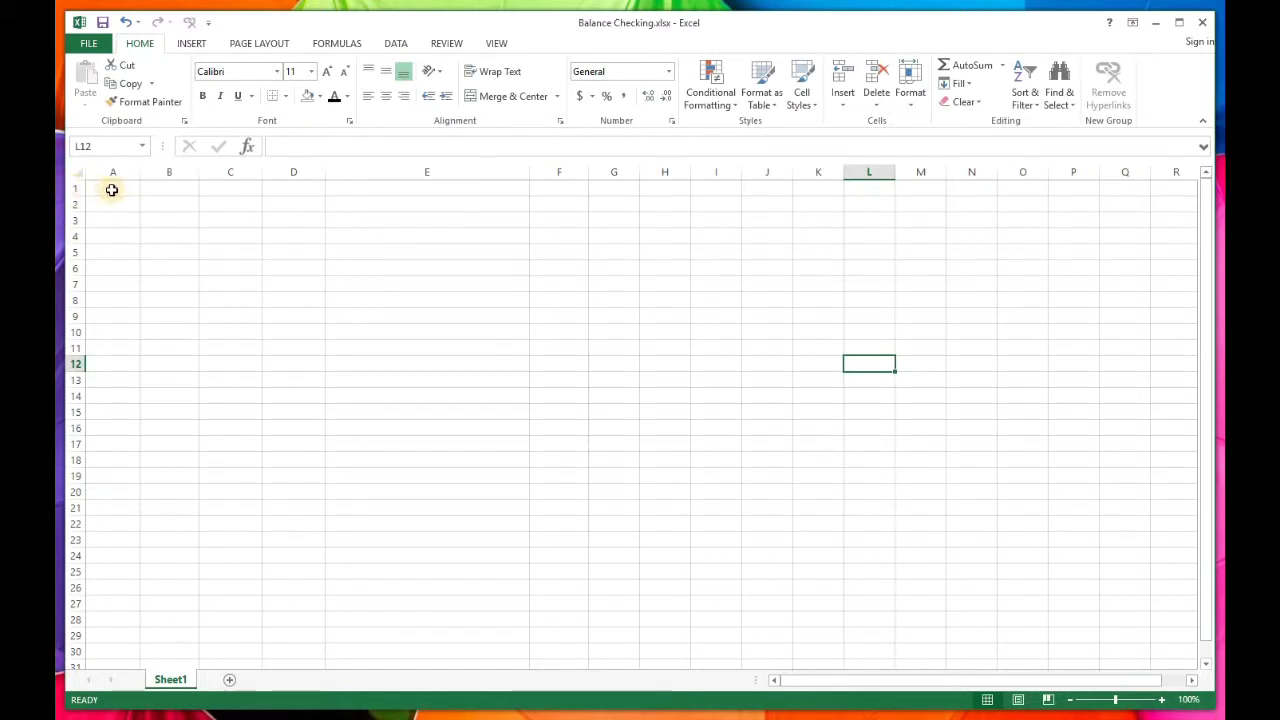
# - Enter the date 1/1/2019 in cell A1
pyautogui.click(110, 188)
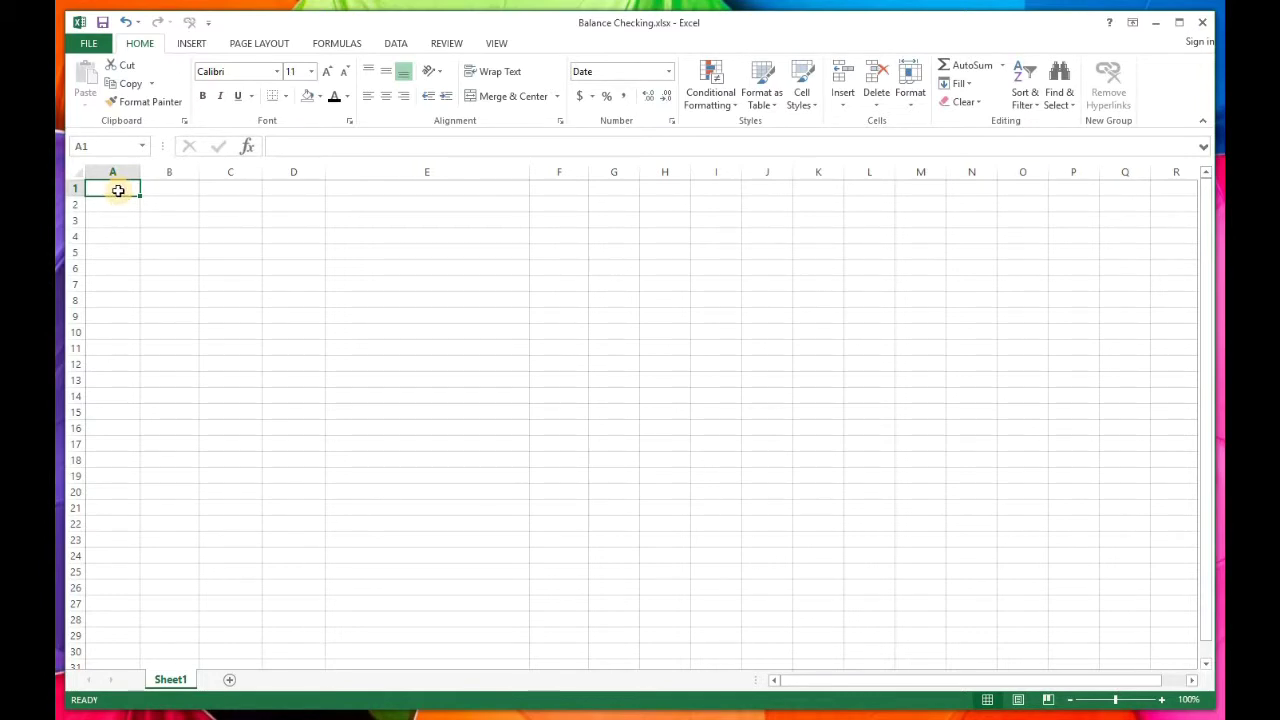
pyautogui.write('1')
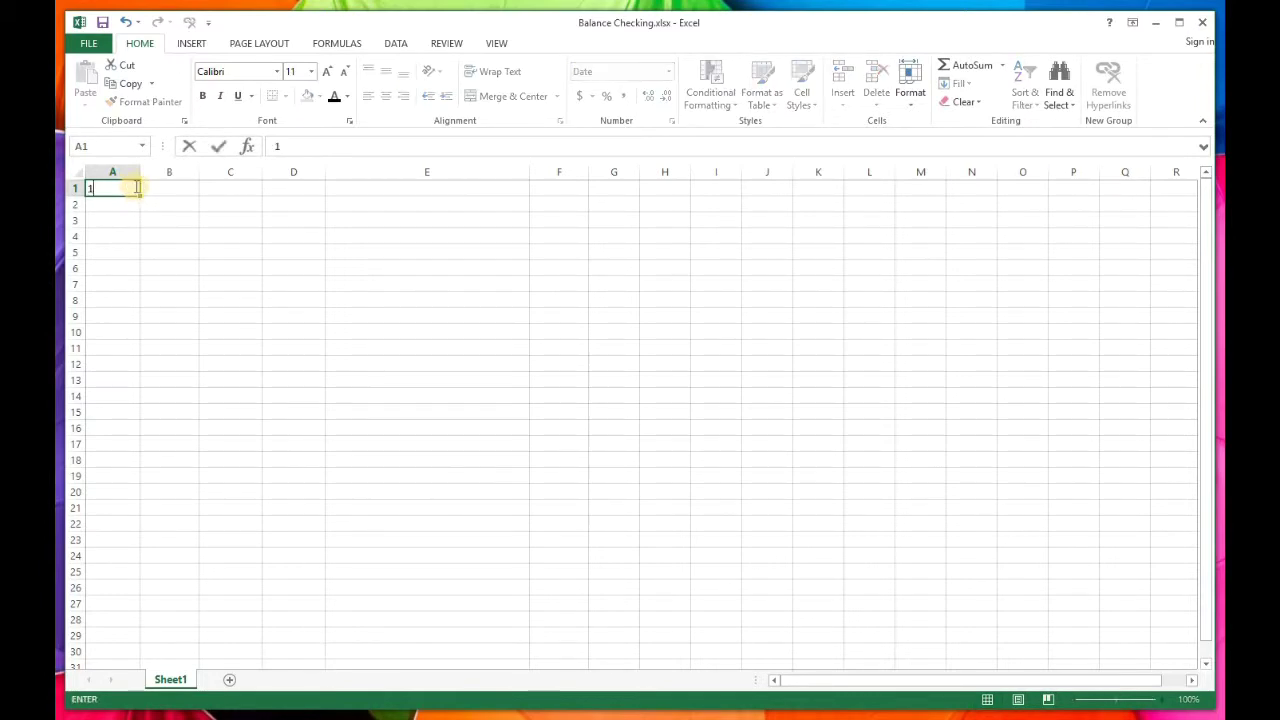
pyautogui.write('/1/2019')
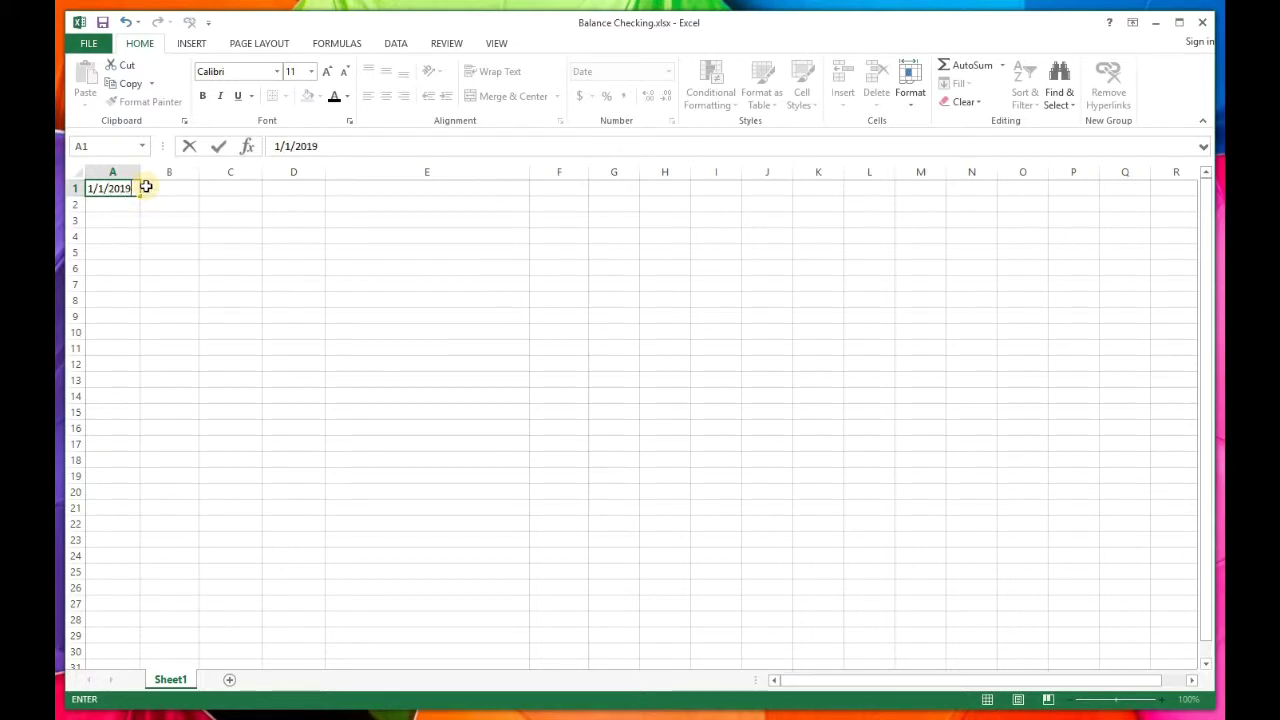
pyautogui.press('Return')
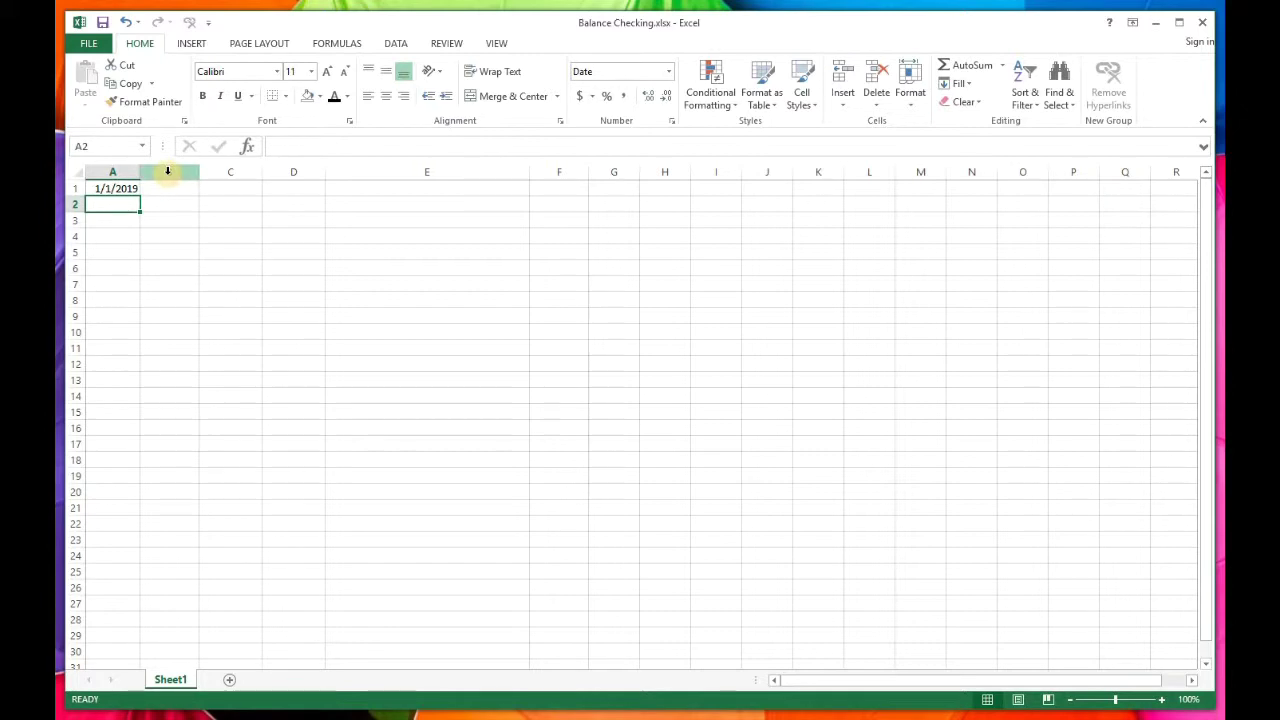
pyautogui.click(170, 172)
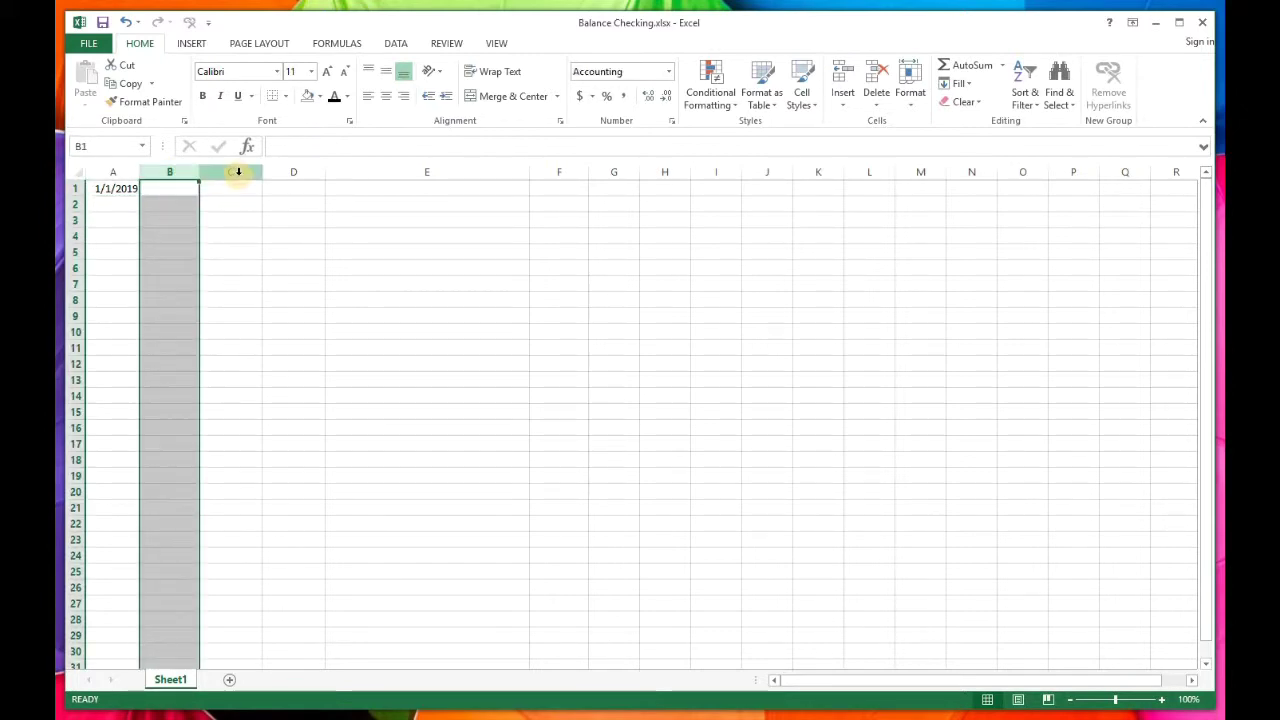
pyautogui.click(238, 172)
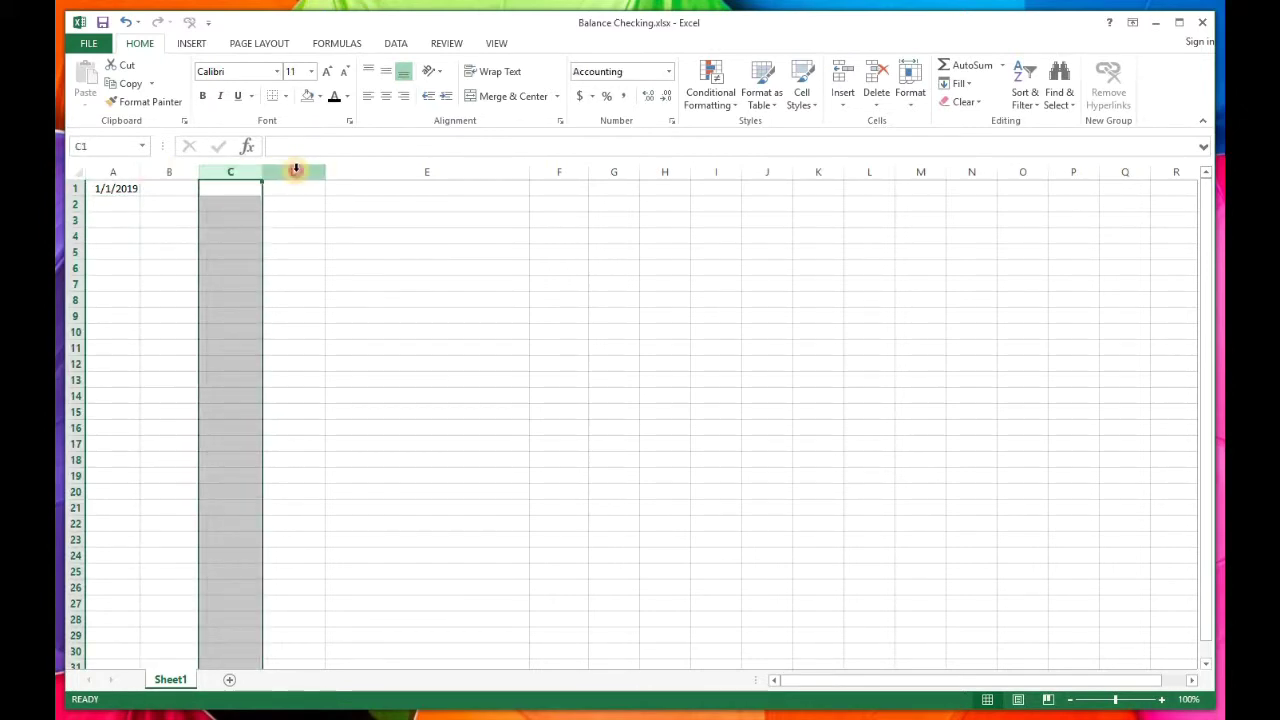
pyautogui.click(295, 170)
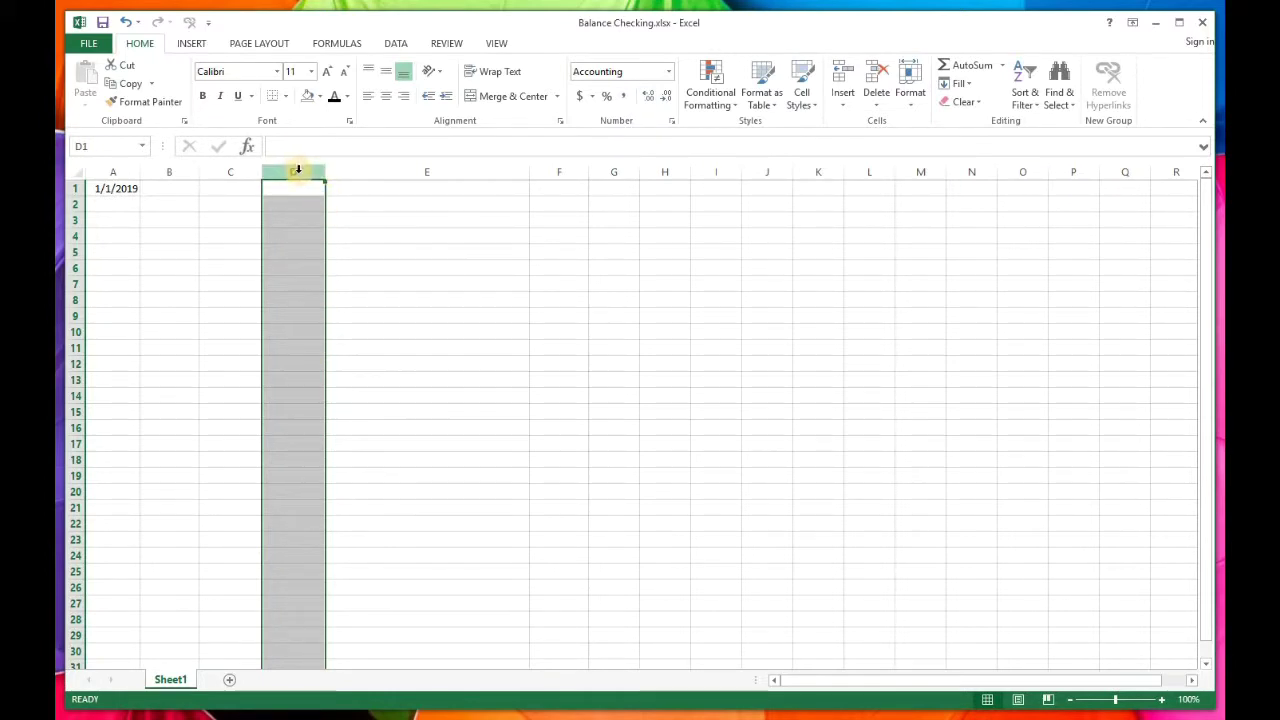
# - Narrow column E to about the width of column D and enter "Starting Balance" in cell E1
pyautogui.click(381, 191)
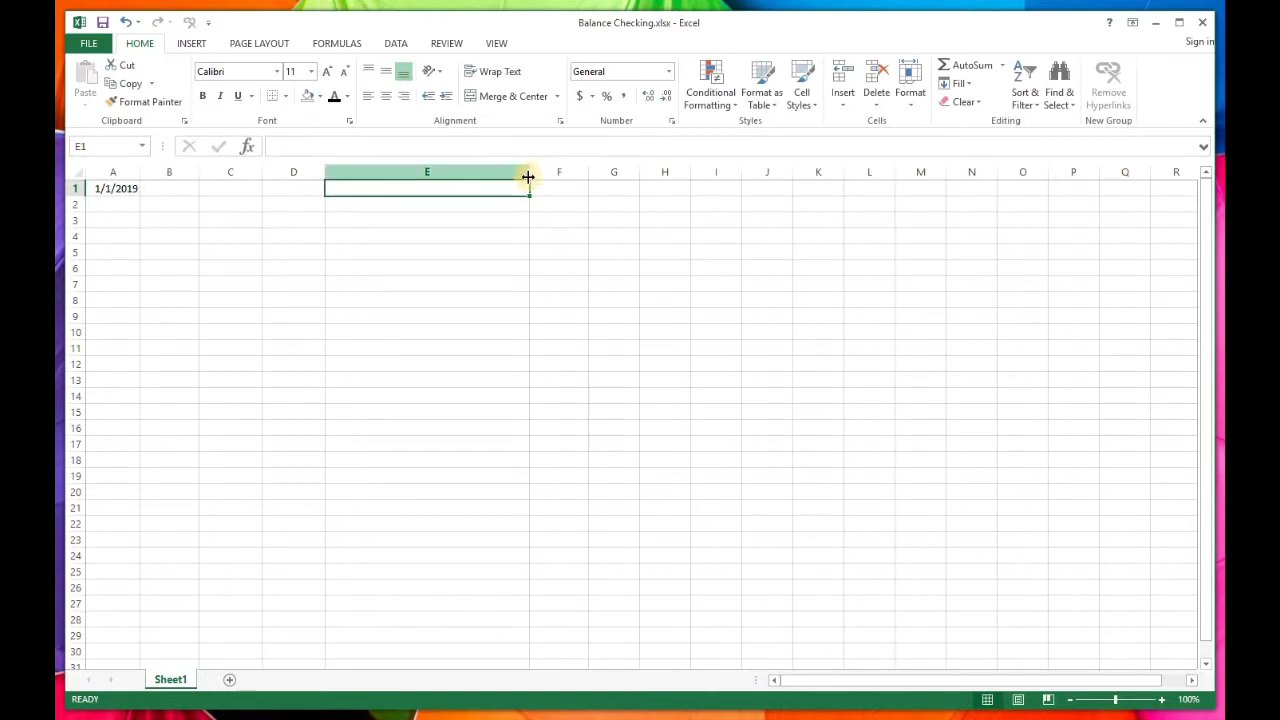
pyautogui.moveTo(531, 175)
pyautogui.mouseDown()
pyautogui.moveTo(372, 173)
pyautogui.moveTo(551, 177)
pyautogui.mouseUp()
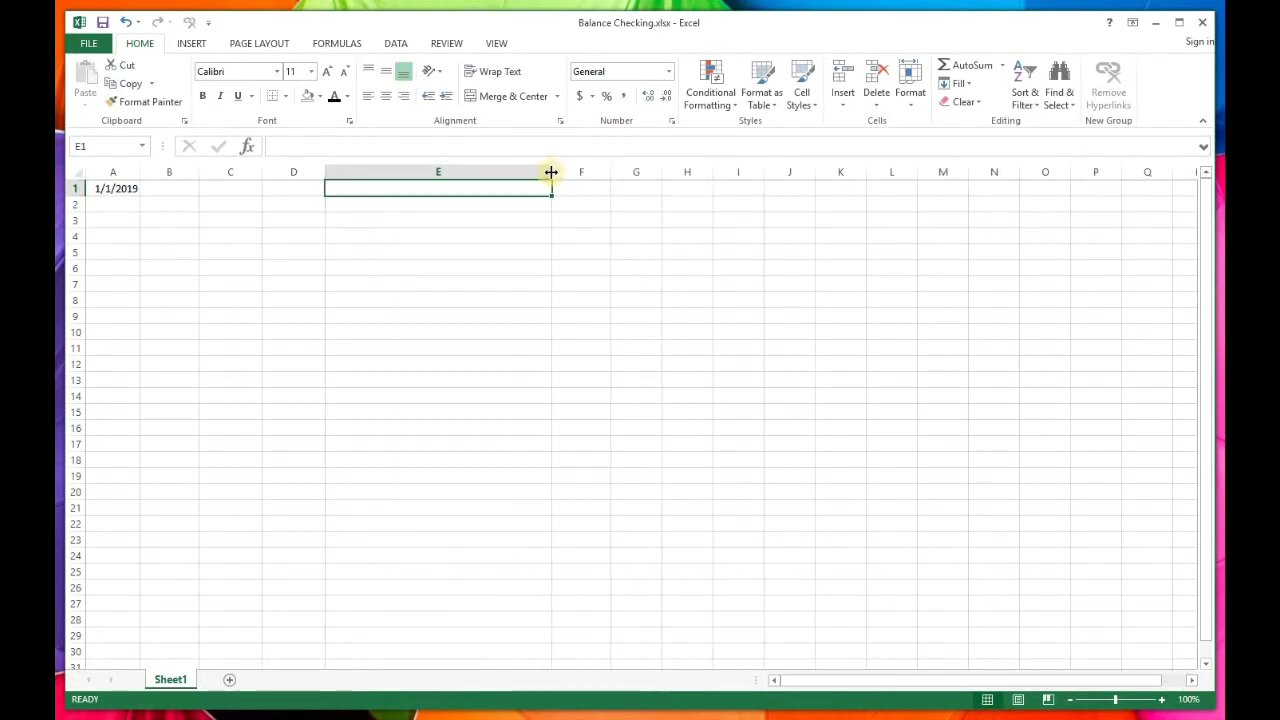
pyautogui.moveTo(552, 172); pyautogui.dragTo(391, 172)
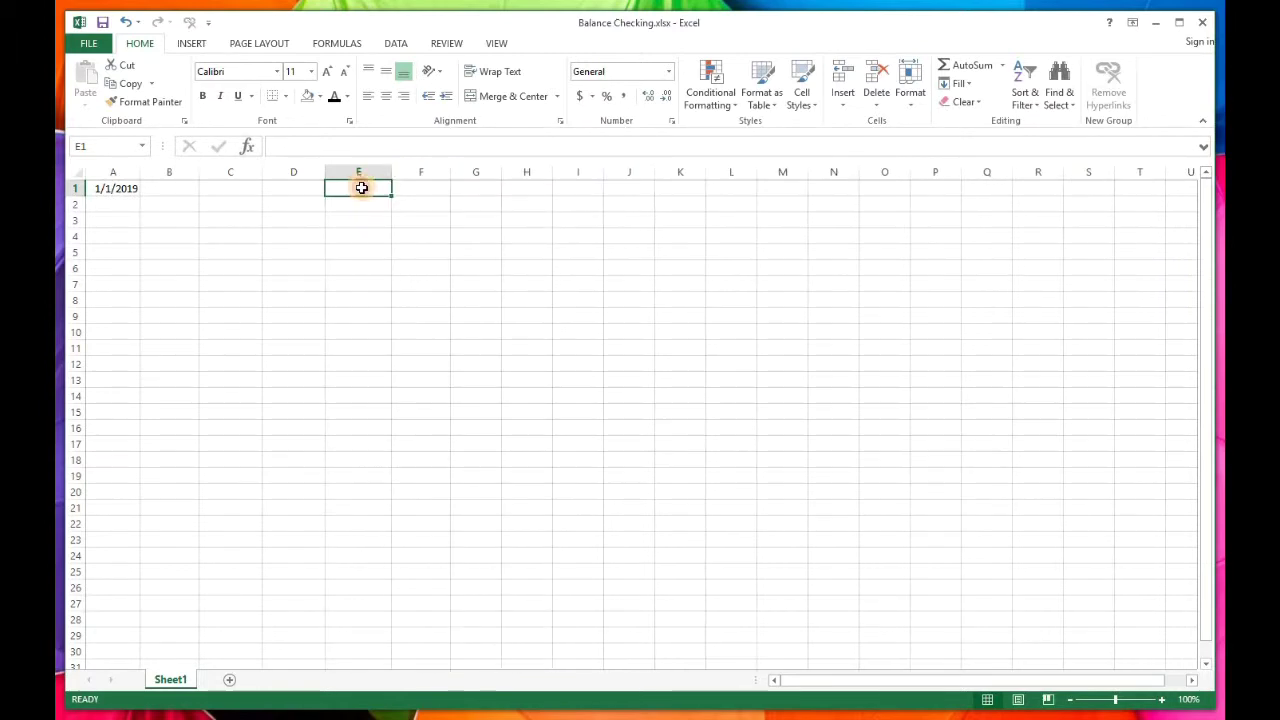
pyautogui.write('S')
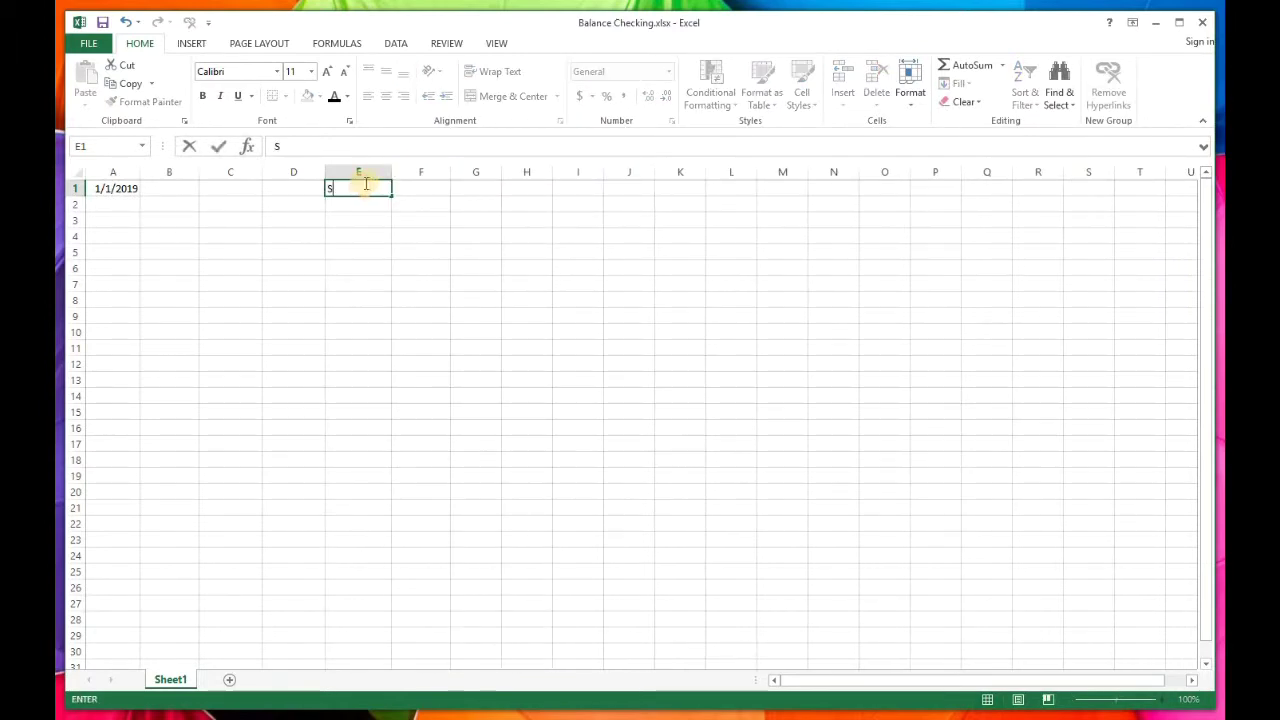
pyautogui.write('tarting Balanc')
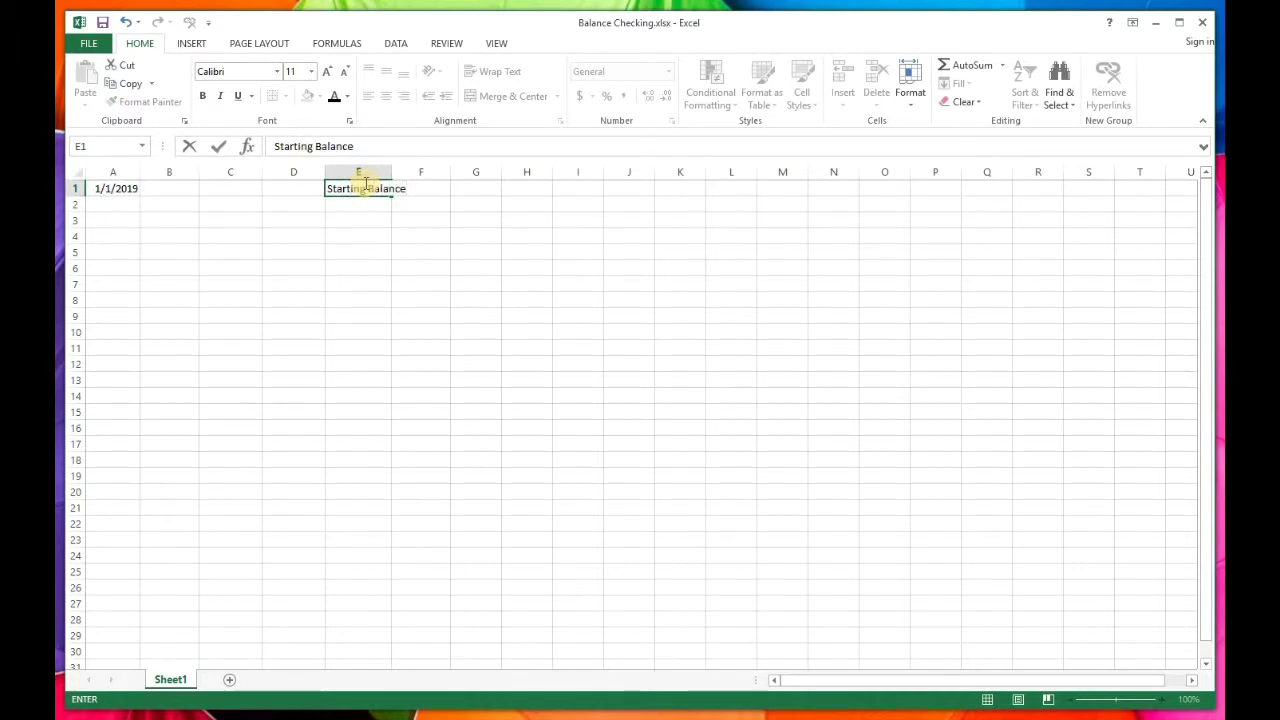
pyautogui.write('e')
pyautogui.press('Return')
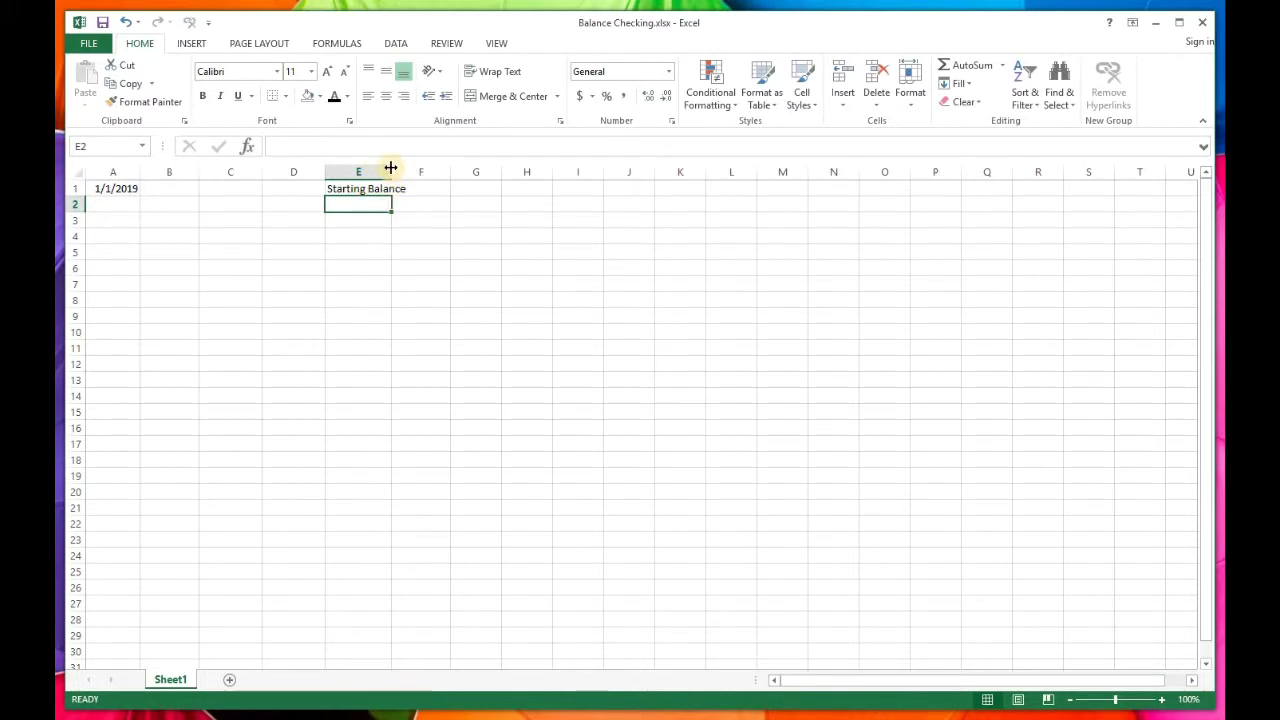
# - Fit column E to its text and widen it further to more than twice that width
pyautogui.doubleClick(391, 168)
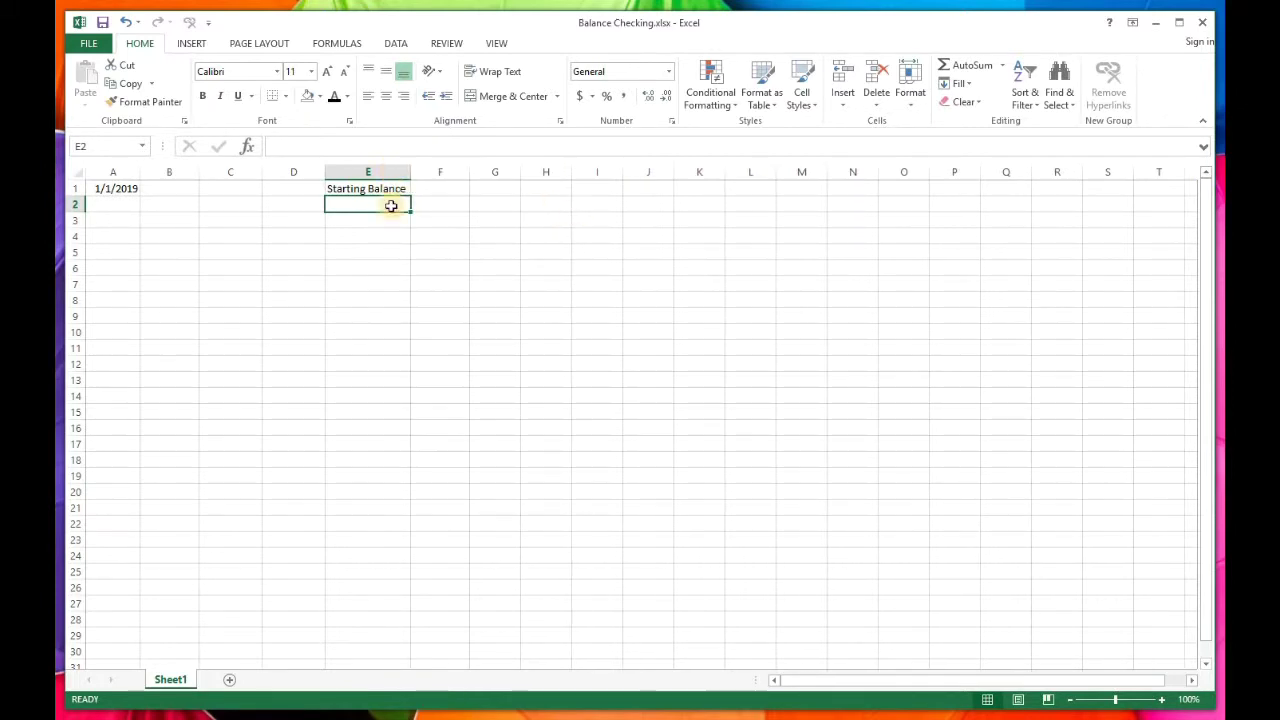
pyautogui.moveTo(412, 172); pyautogui.dragTo(549, 171)
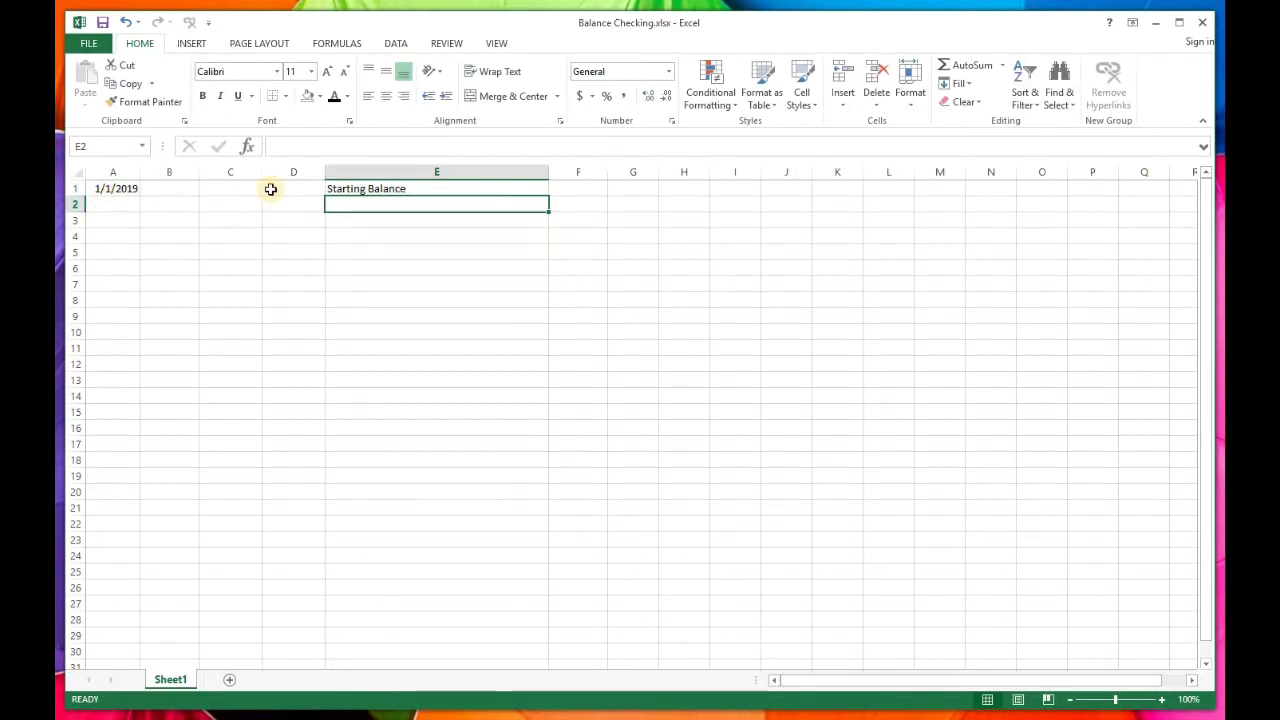
# - Enter 500 in cell B1 as the starting balance amount
pyautogui.click(169, 186)
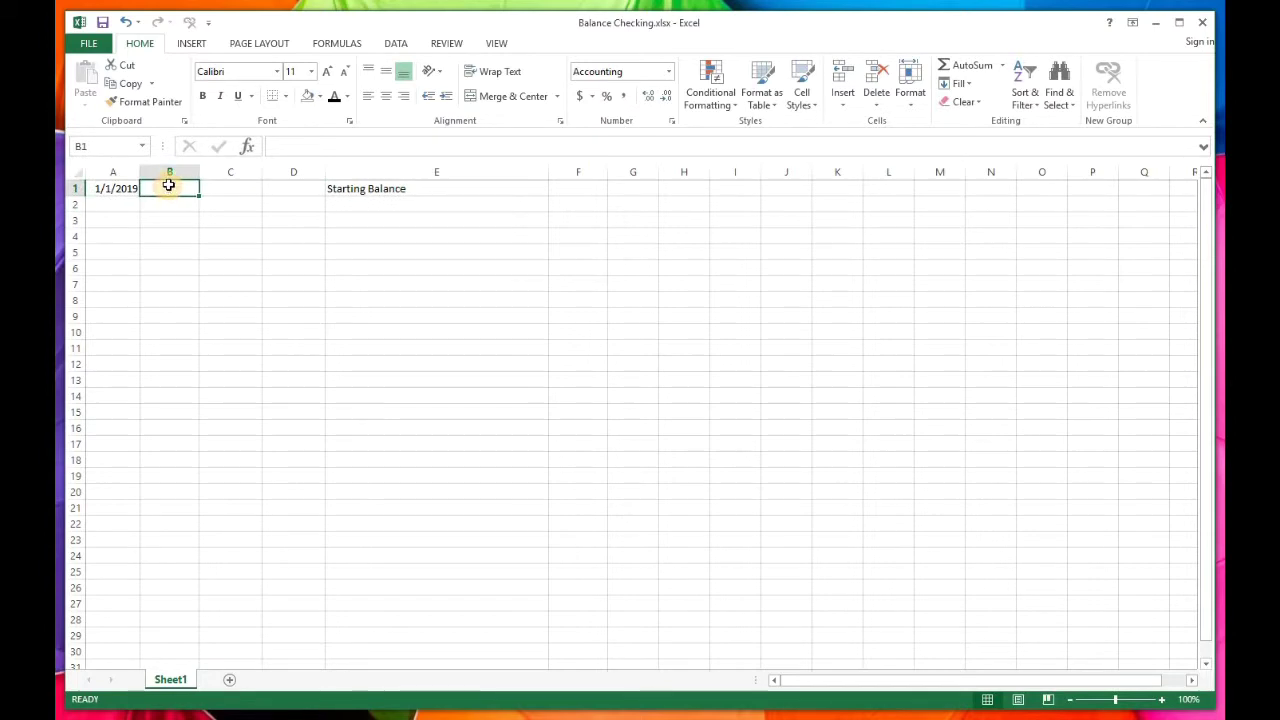
pyautogui.write('300')
pyautogui.press('Return')
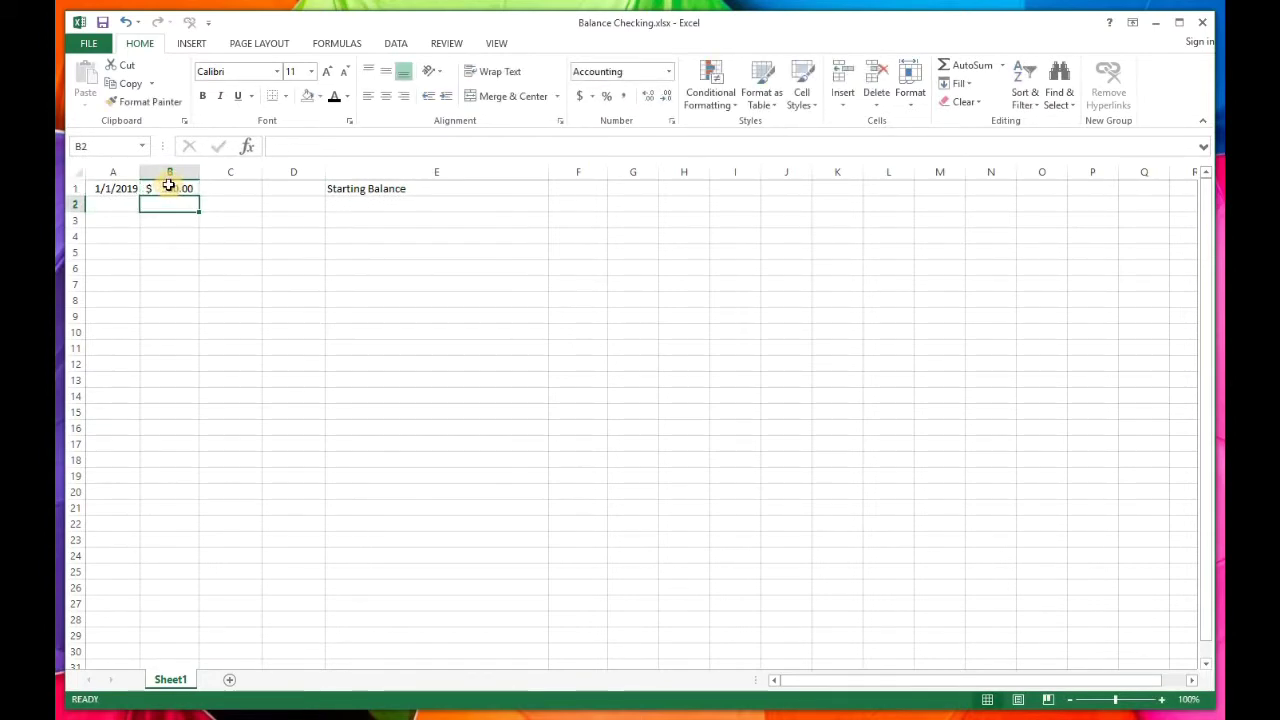
# - Add a Rent expense in row 2, with the label in column E and 750 in column D
pyautogui.click(370, 204)
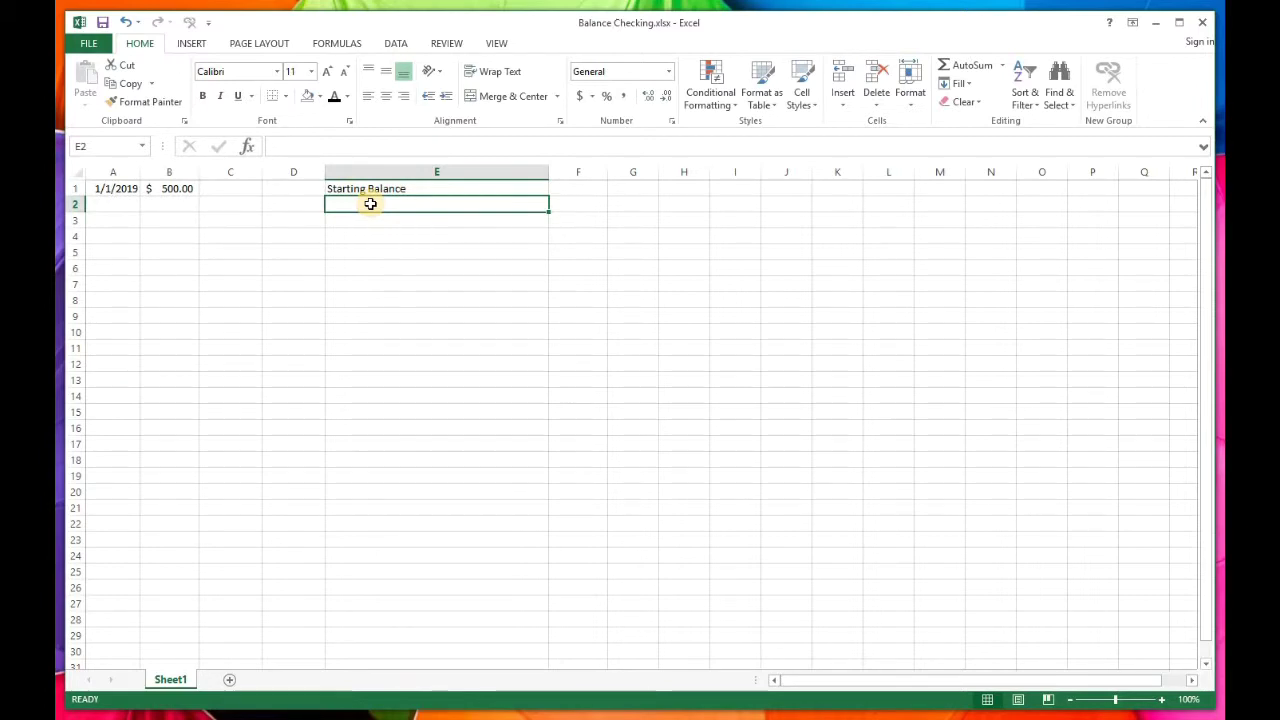
pyautogui.write('R')
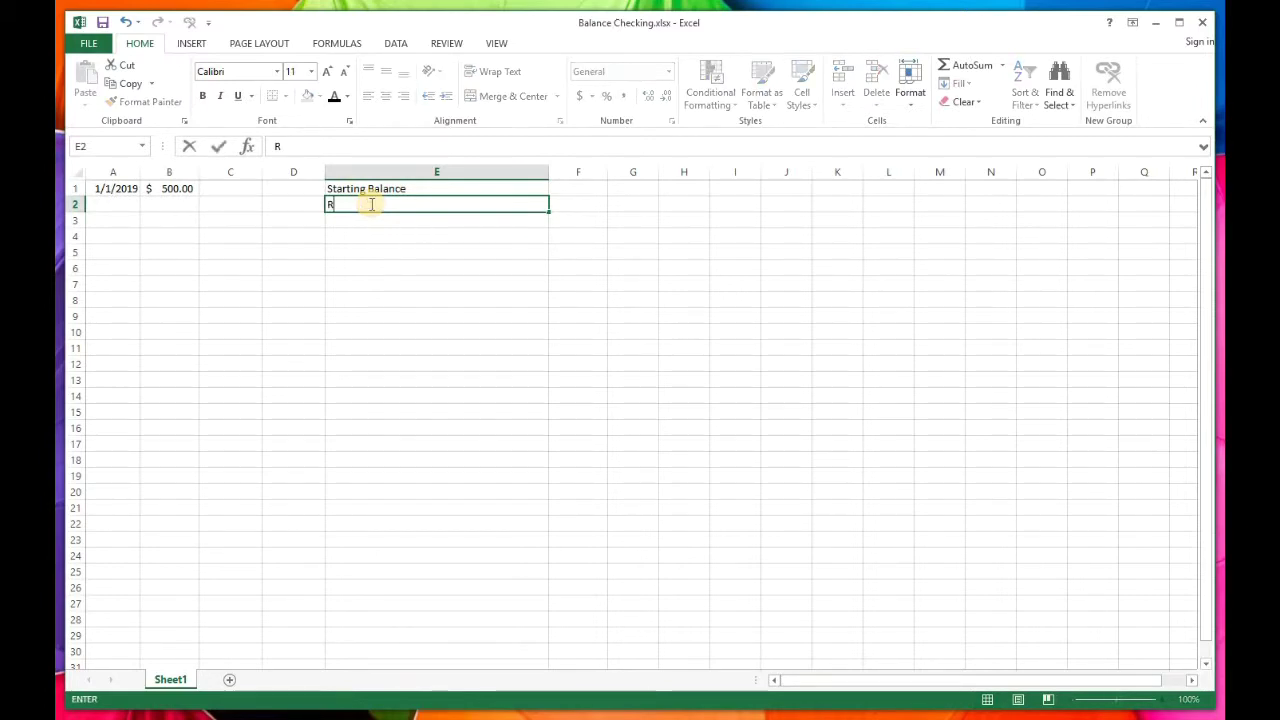
pyautogui.write('ent')
pyautogui.press('Return')
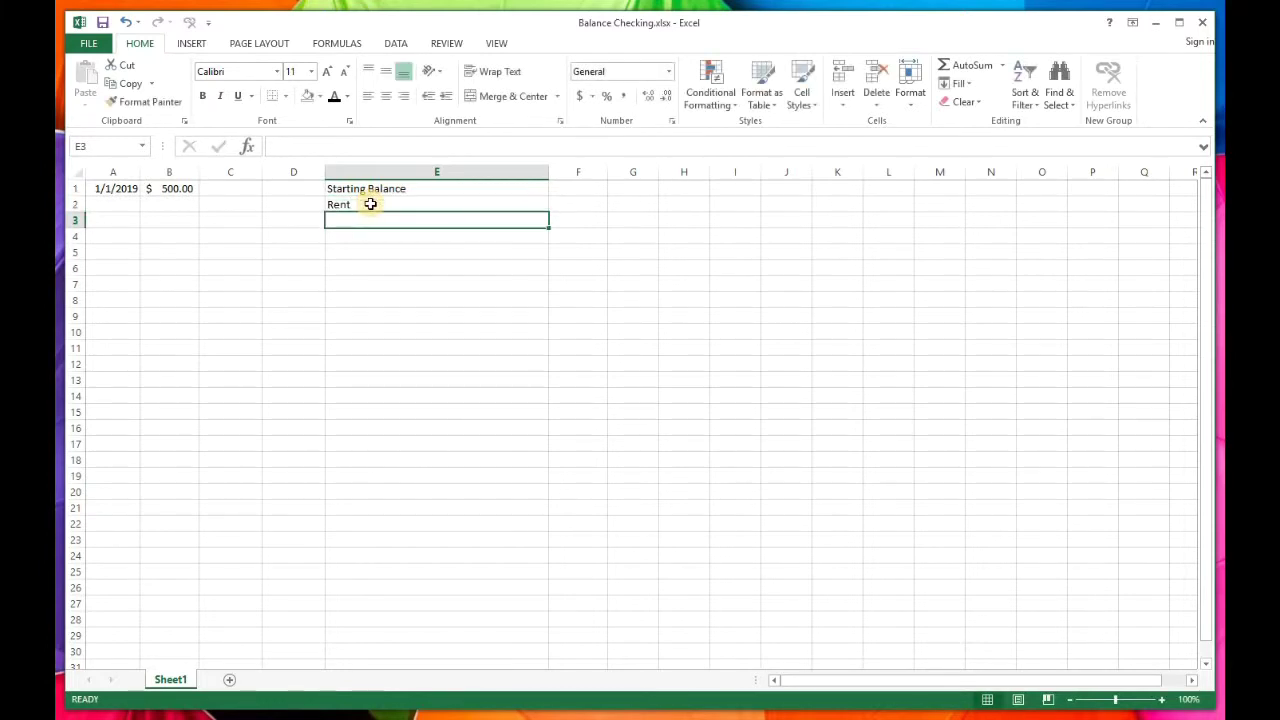
pyautogui.click(289, 207)
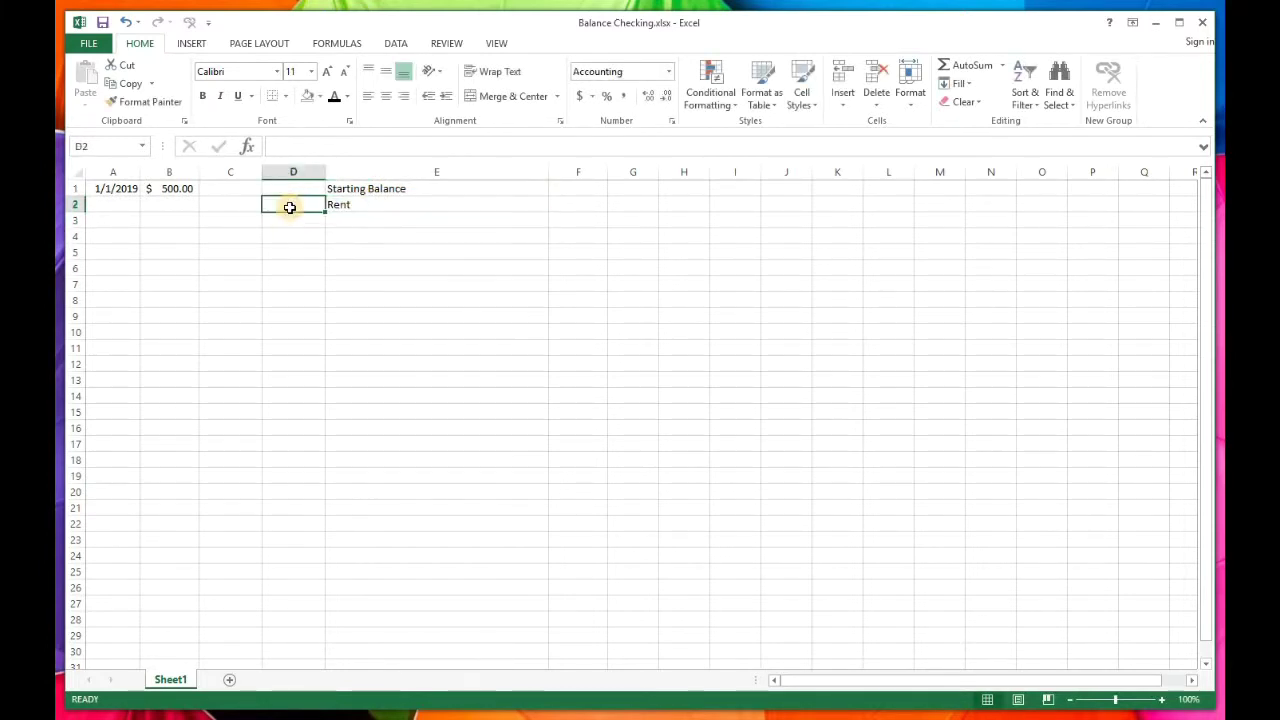
pyautogui.write('750')
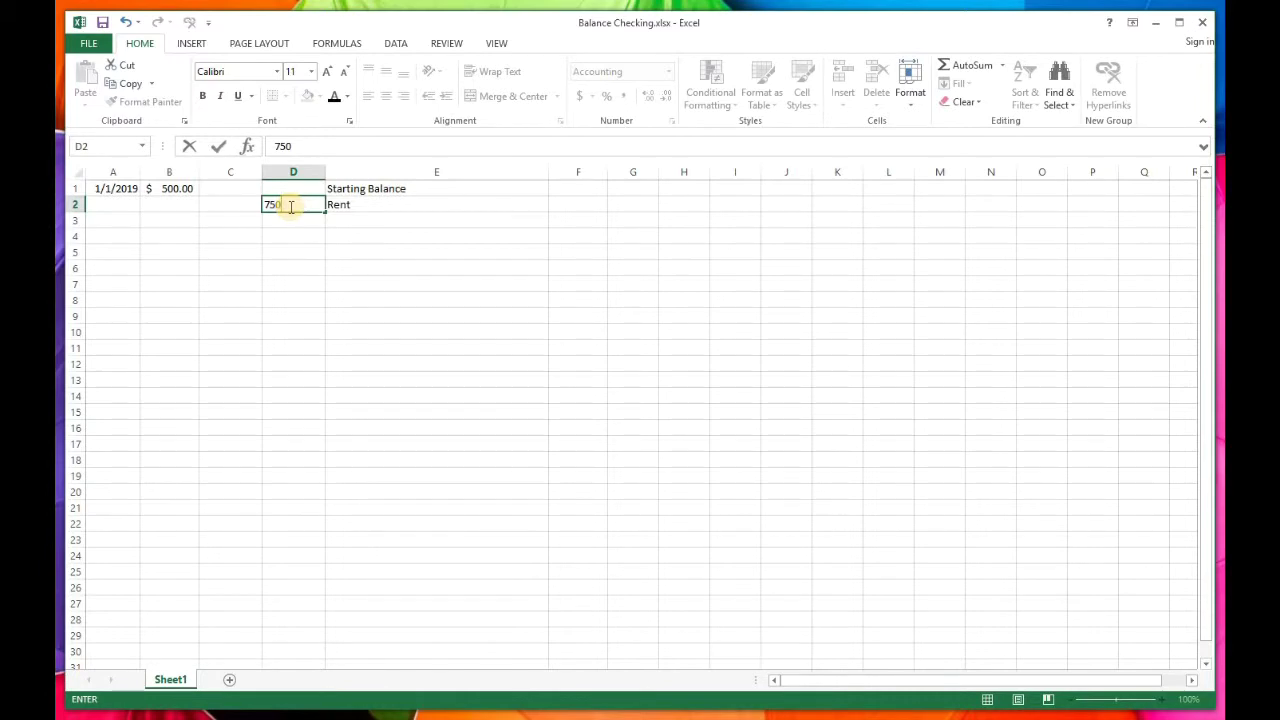
# - Add an Electric expense in row 3, with the label in column E and 200 in column D
pyautogui.click(346, 220)
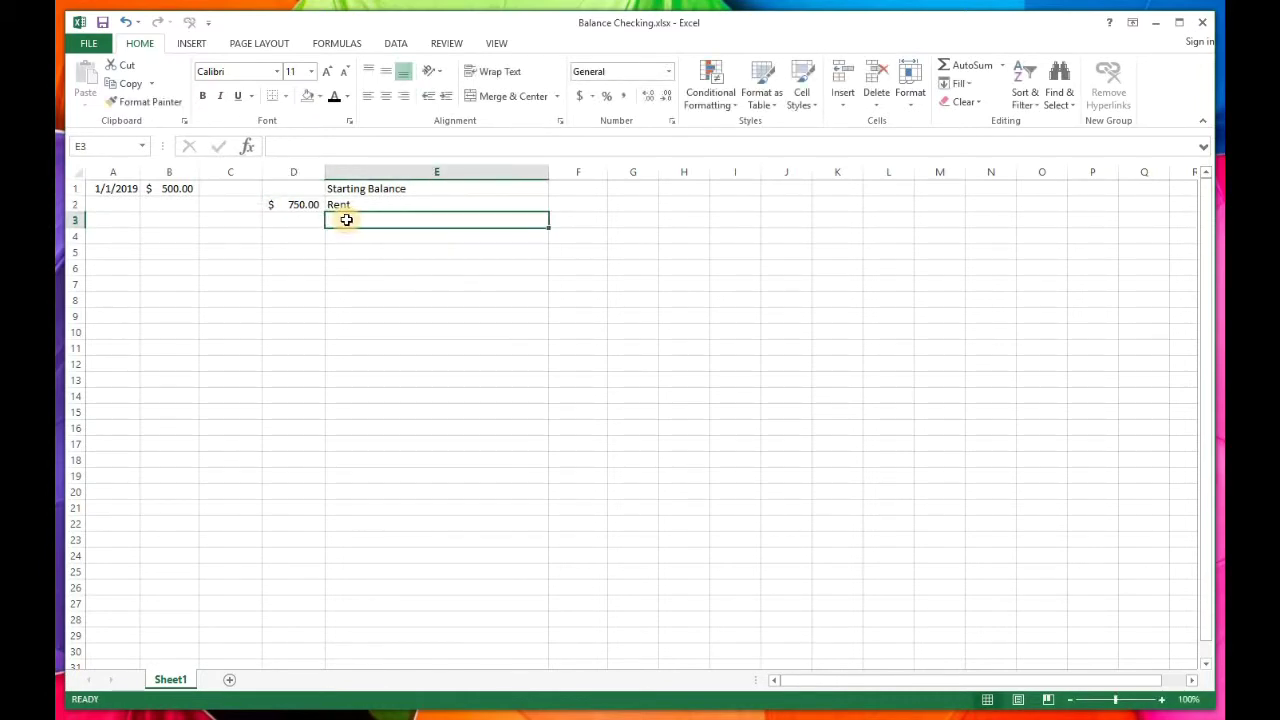
pyautogui.write('Electric')
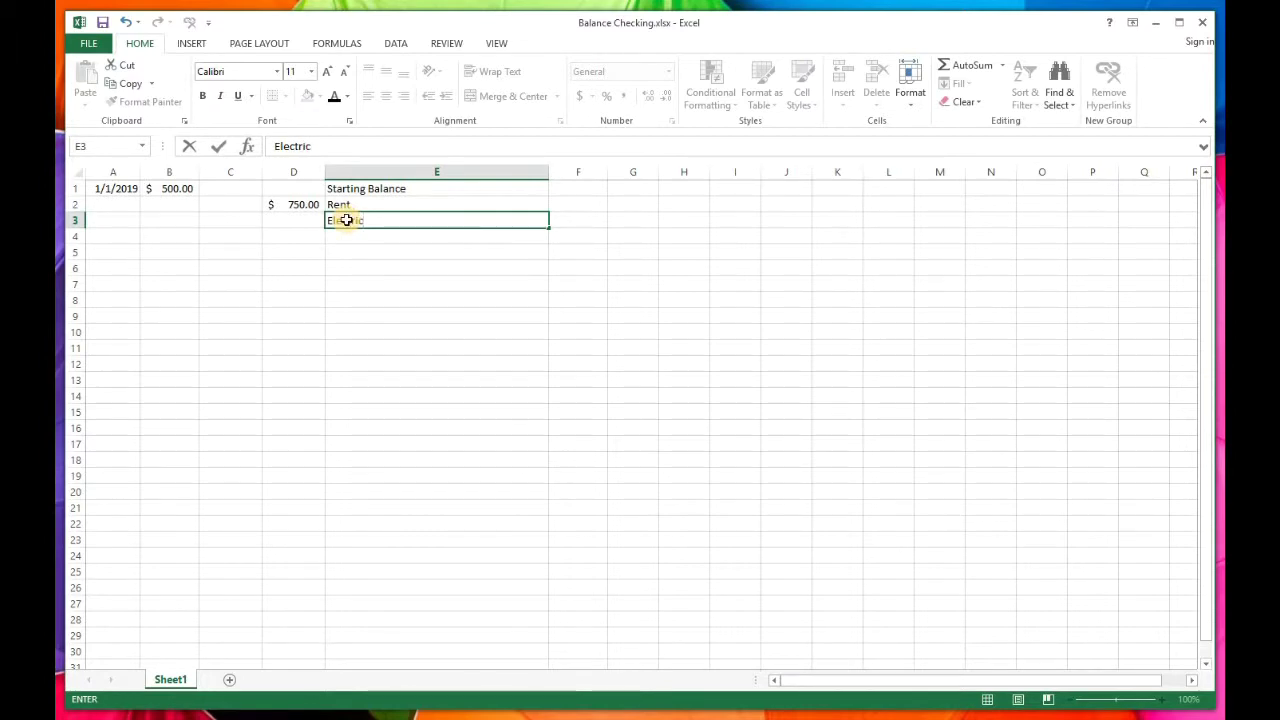
pyautogui.press('Return')
pyautogui.click(294, 219)
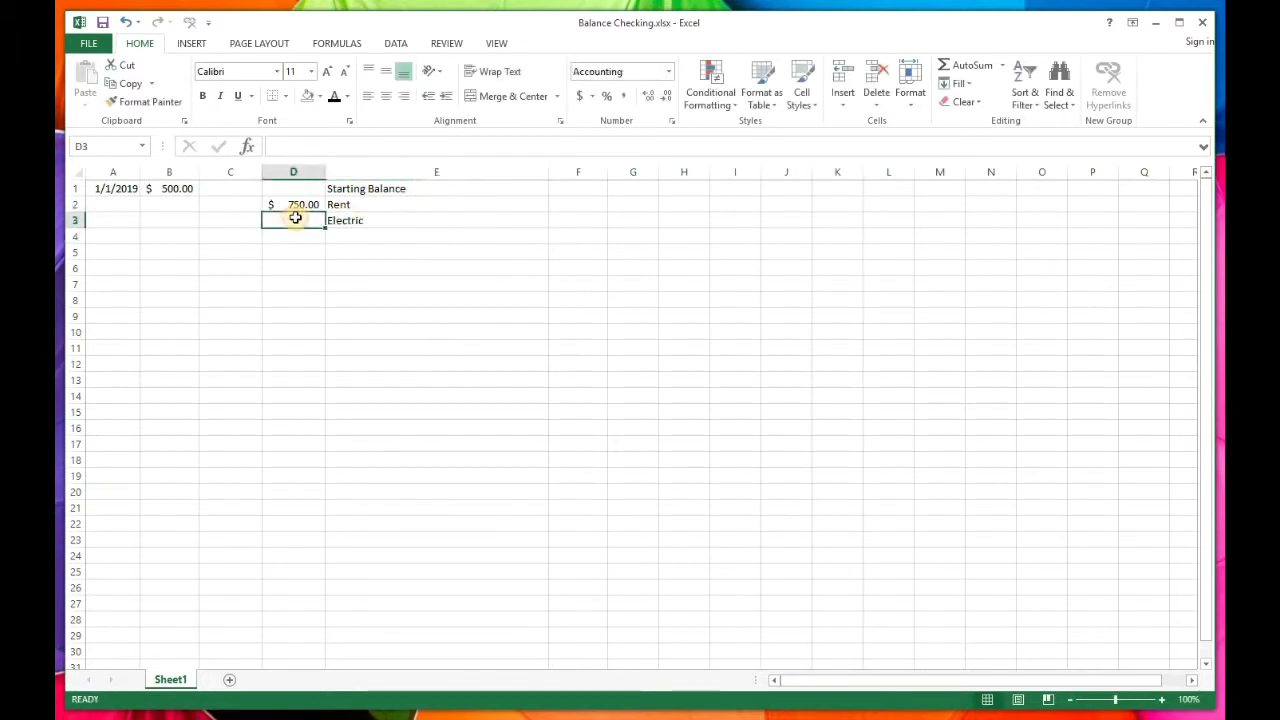
pyautogui.write('200')
pyautogui.press('Return')
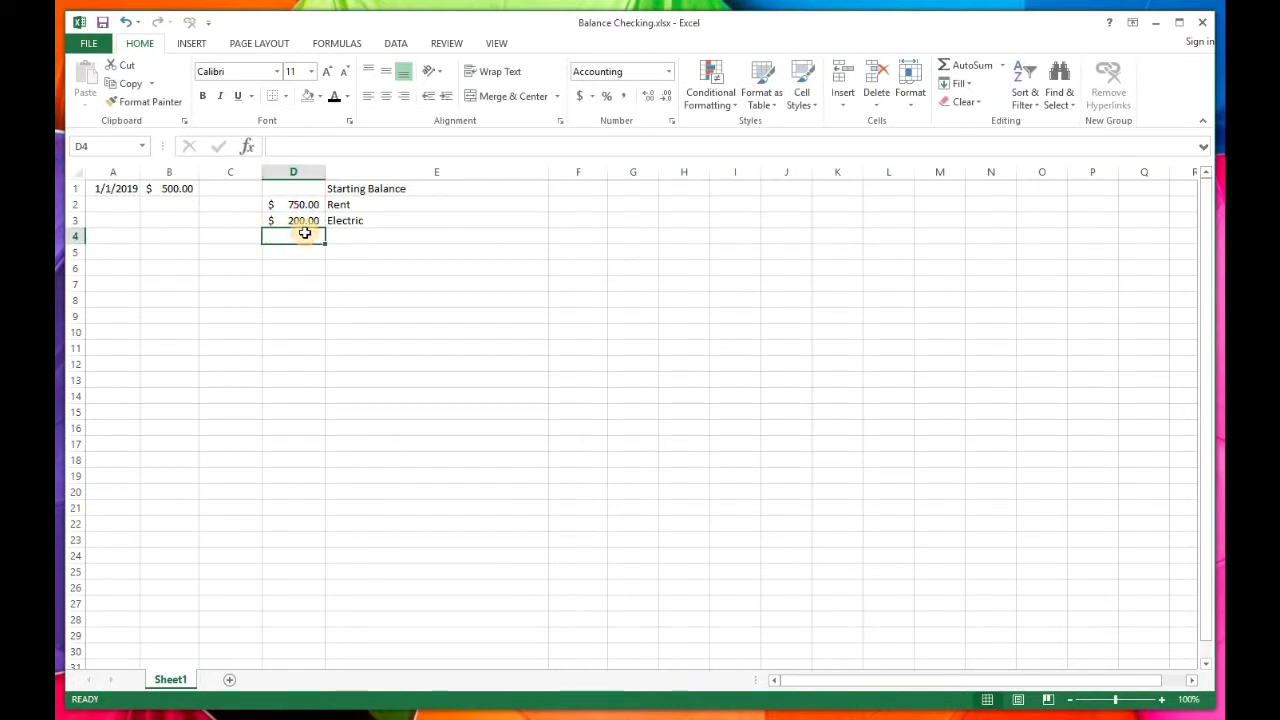
pyautogui.write('Water')
pyautogui.press('BackSpace')
pyautogui.press('BackSpace')
pyautogui.press('BackSpace')
pyautogui.press('BackSpace')
pyautogui.press('BackSpace')
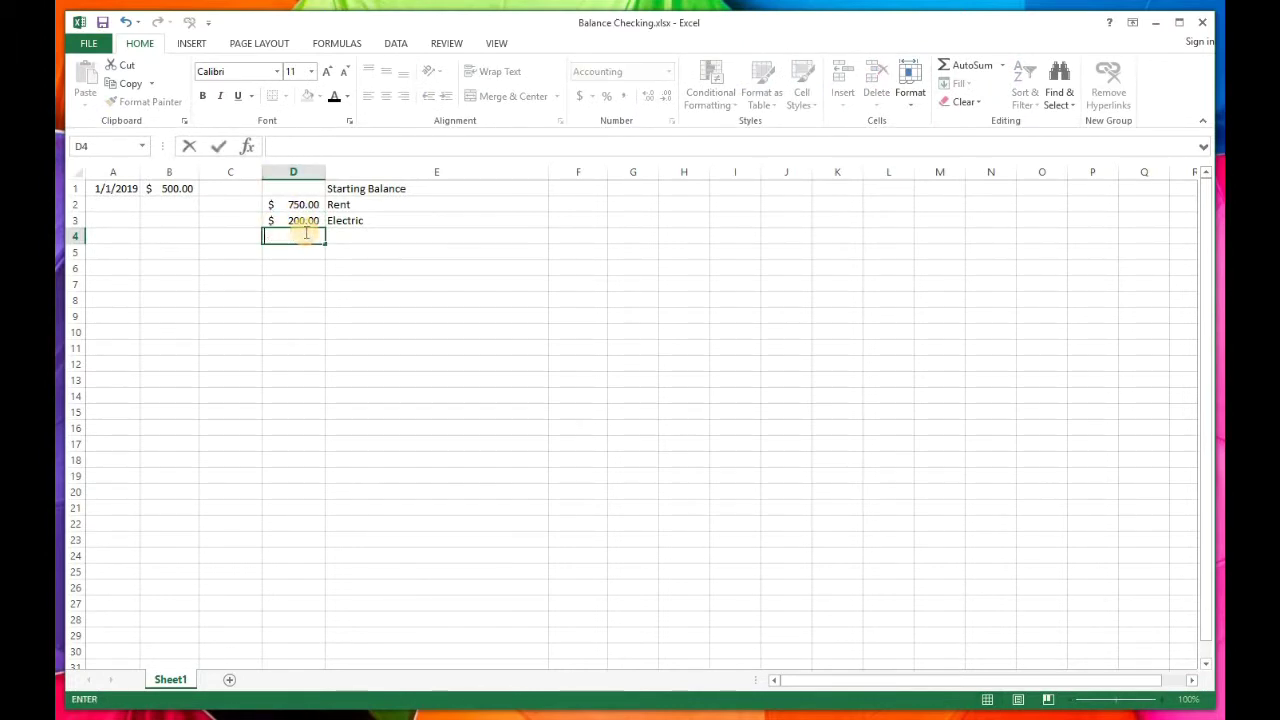
# - Add a Water expense in row 4, with the label in column E and 20 in column D
pyautogui.press('Tab')
pyautogui.write('Water')
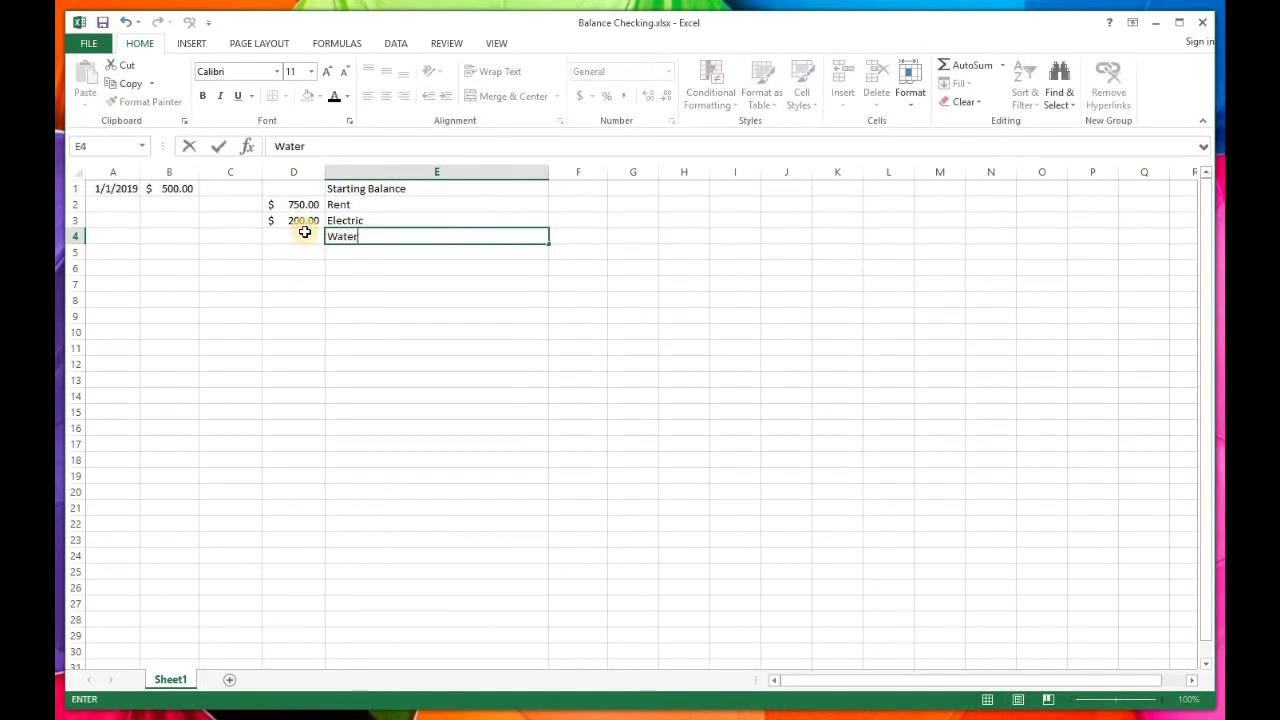
pyautogui.click(305, 232)
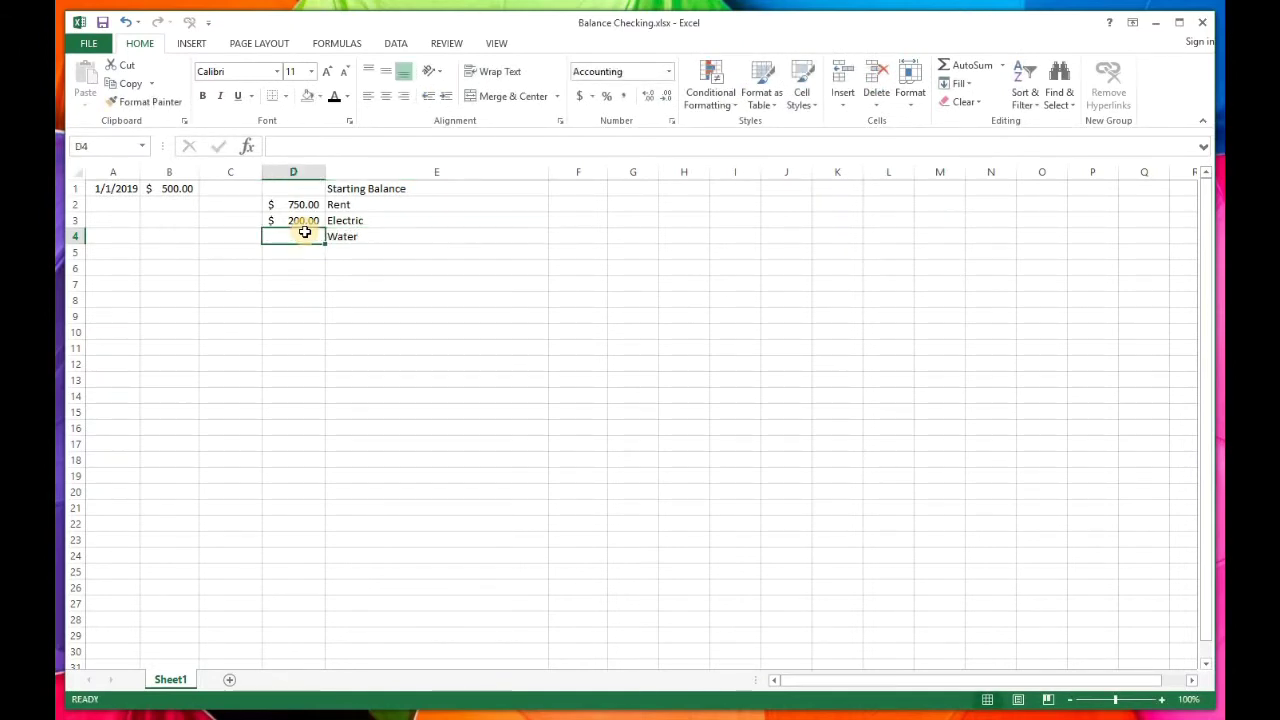
pyautogui.write('20')
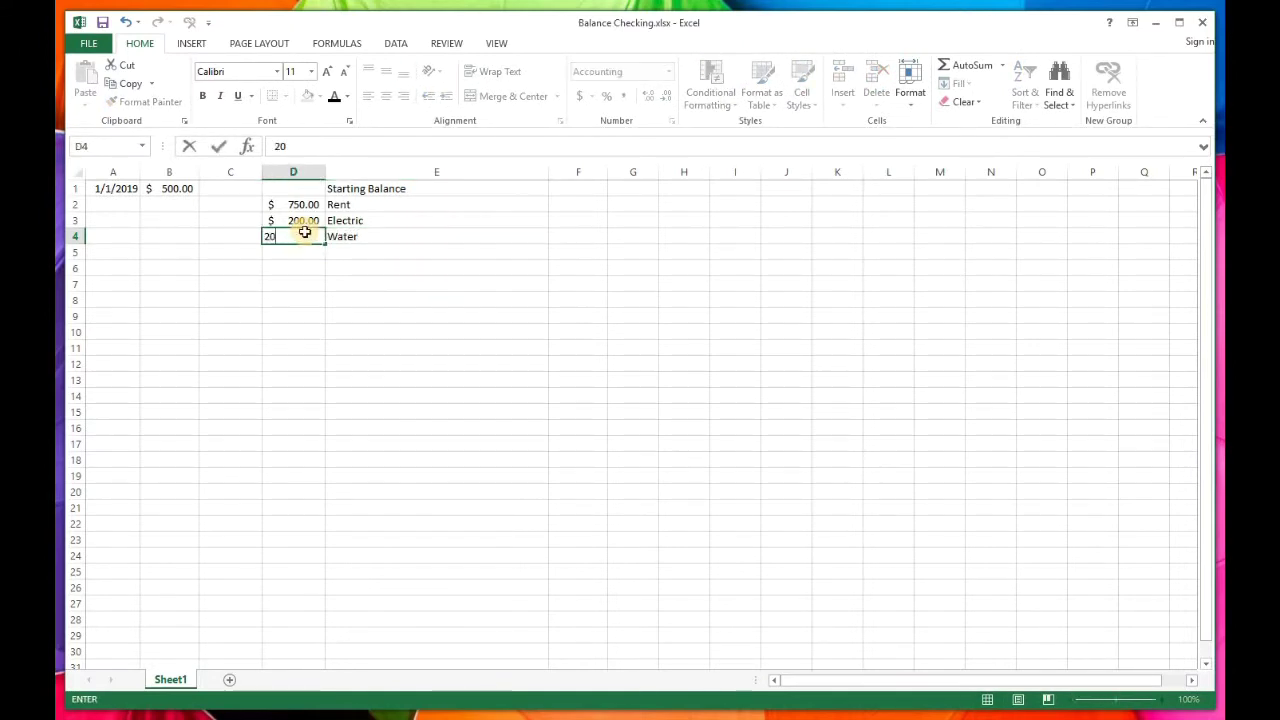
pyautogui.press('Return')
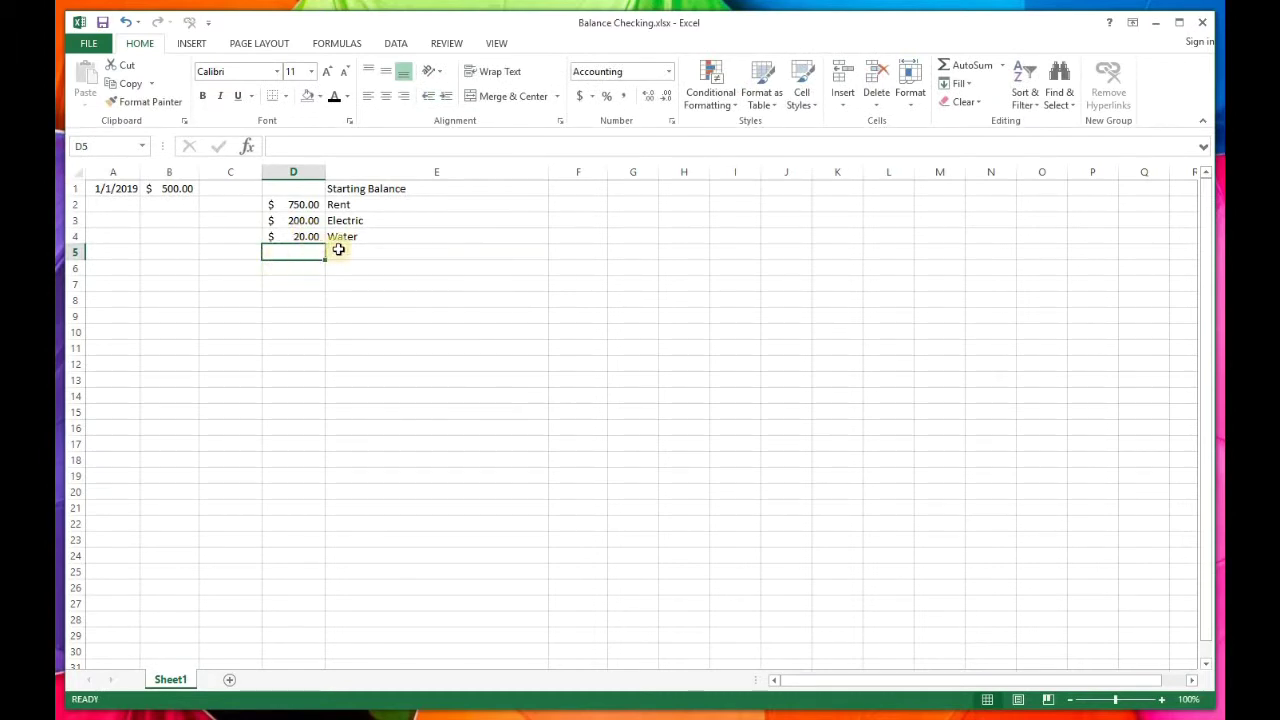
# - Add an Insurance expense in row 5, with the label in column E and 200 in column D
pyautogui.click(342, 250)
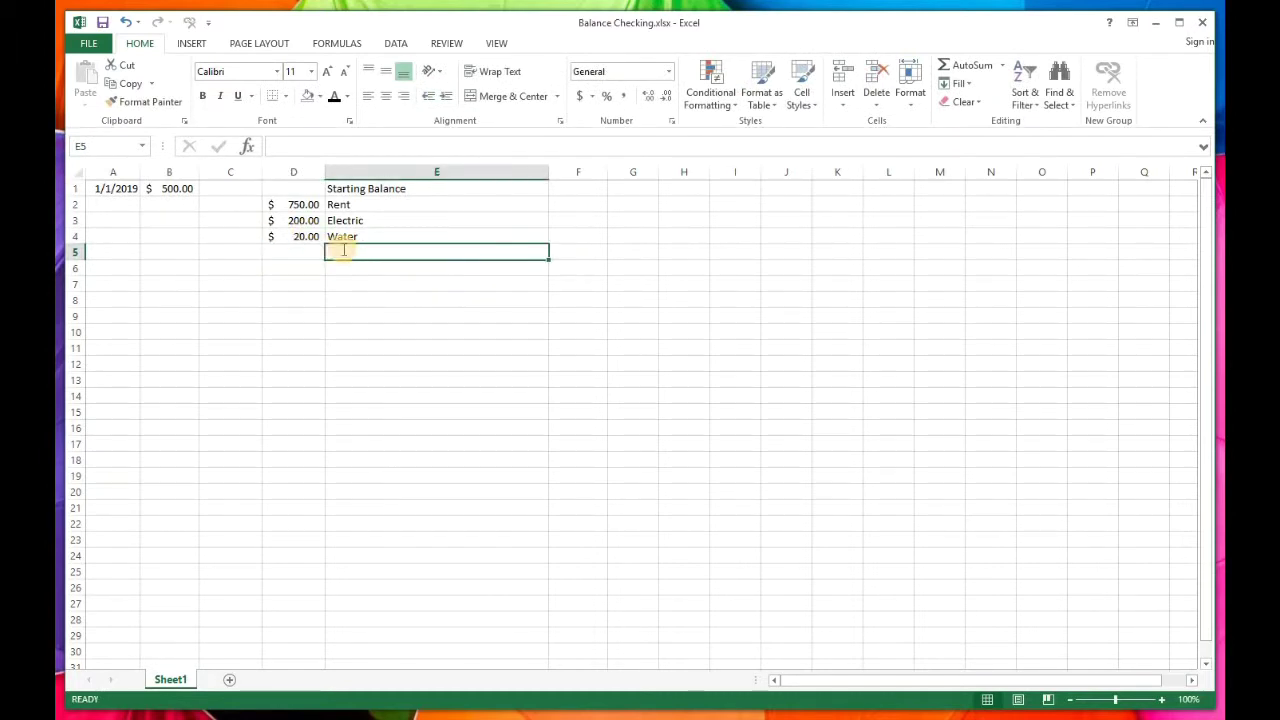
pyautogui.write('INsu')
pyautogui.press('BackSpace')
pyautogui.write('n')
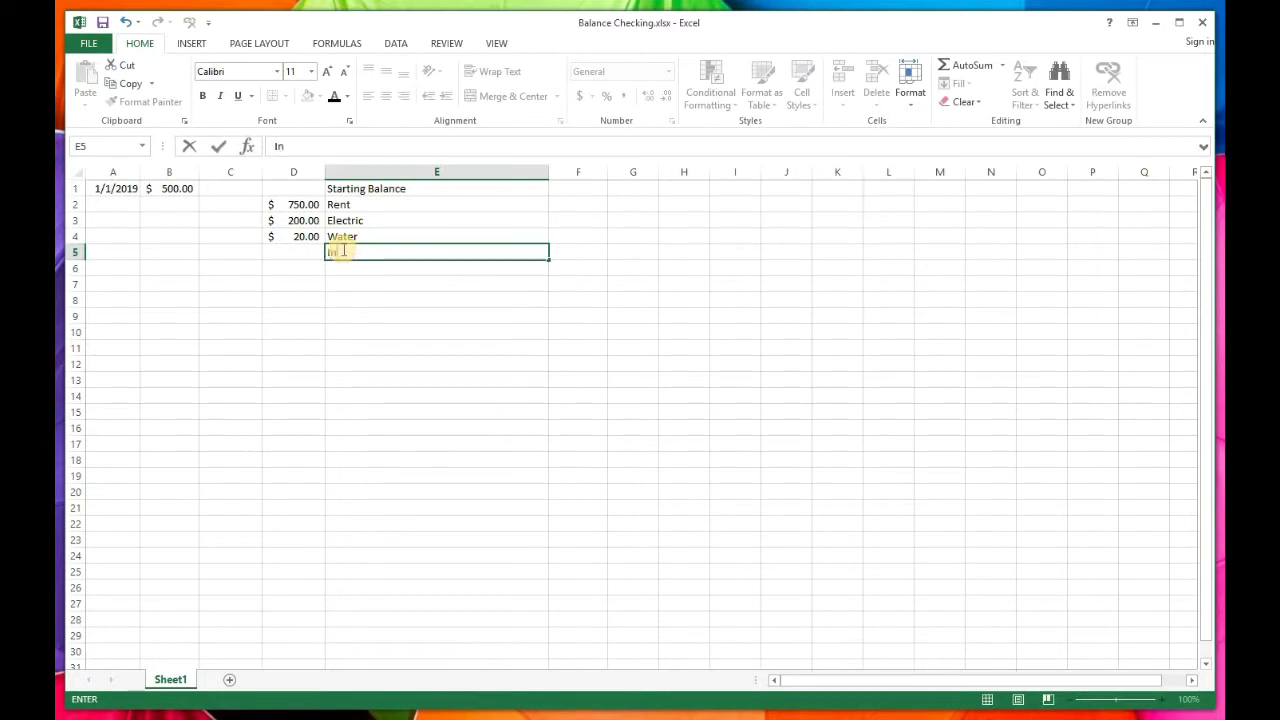
pyautogui.write('sureance')
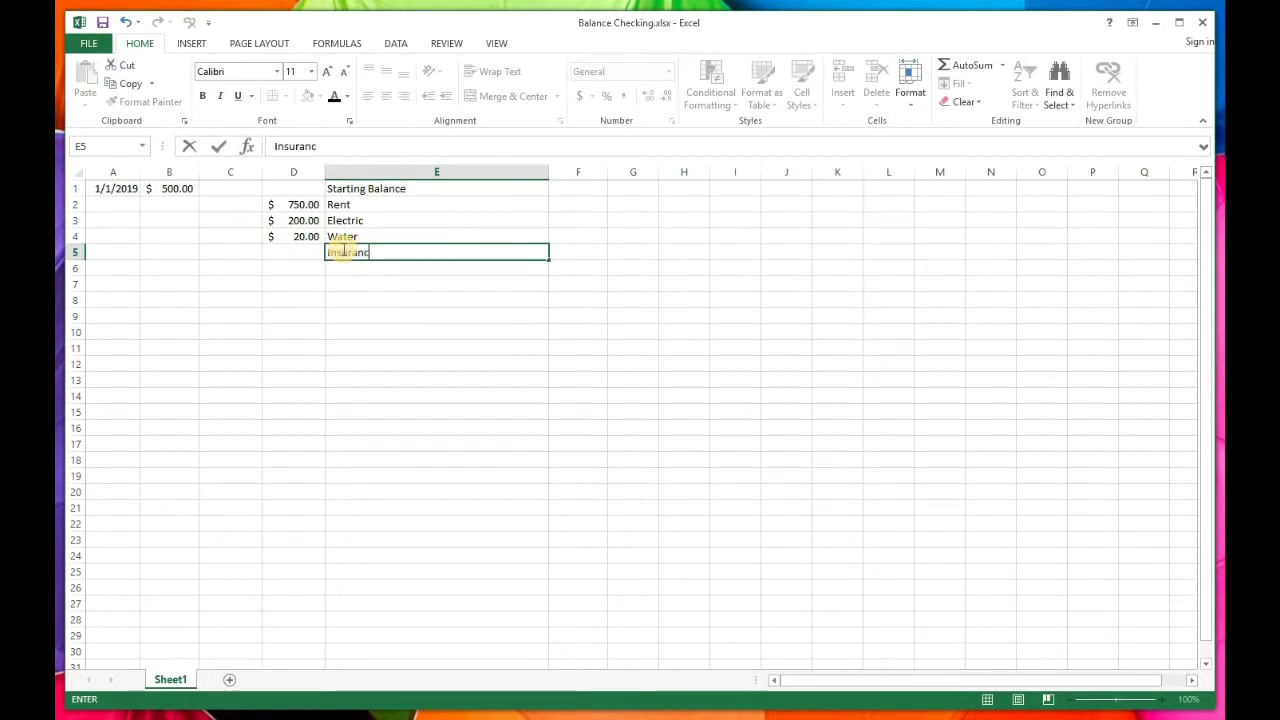
pyautogui.click(294, 252)
pyautogui.write('200')
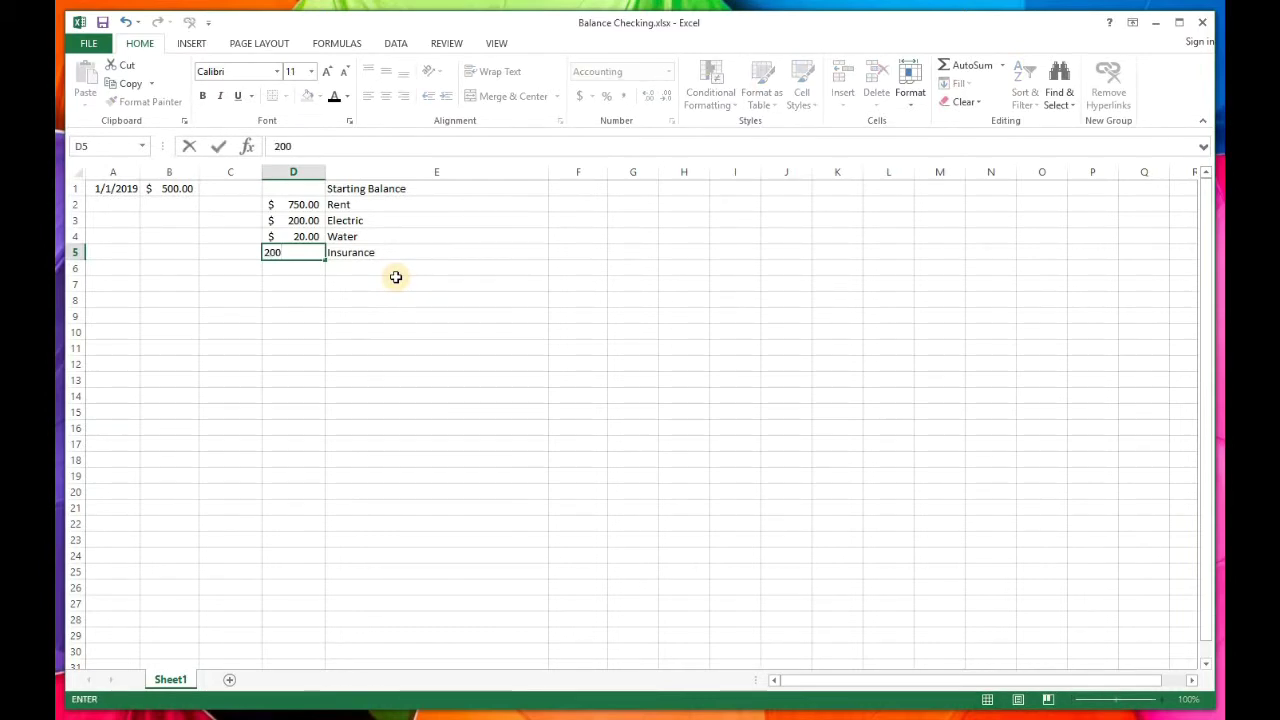
# - Finish entering the Insurance amount of 200 in D5
pyautogui.press('Return')
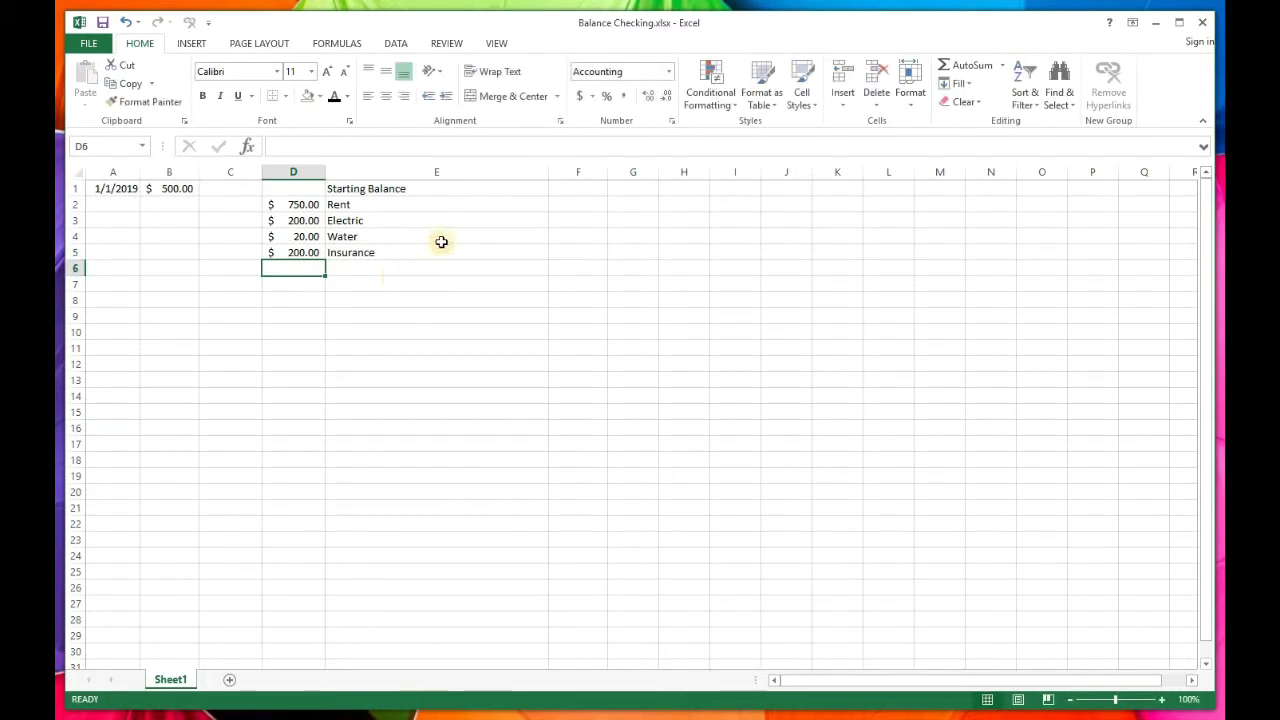
pyautogui.click(366, 269)
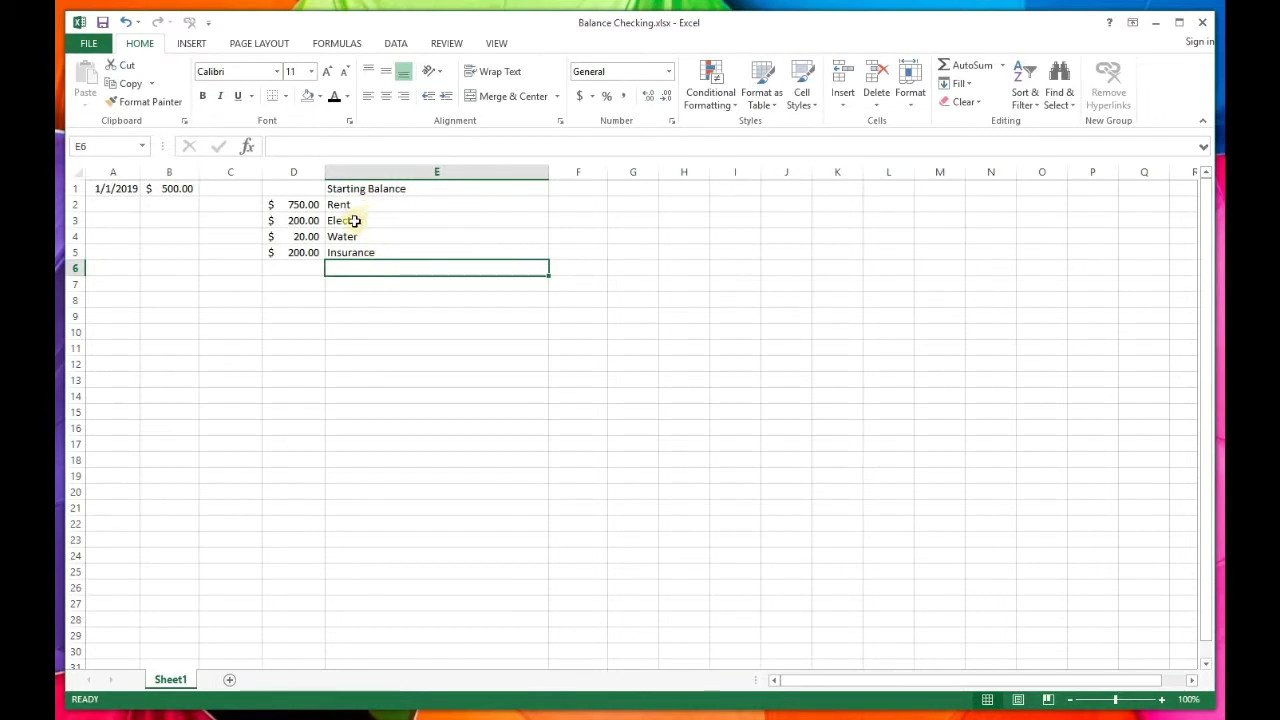
# - Start a running balance formula in F2 with =SUM($B$1:D1)
pyautogui.click(576, 206)
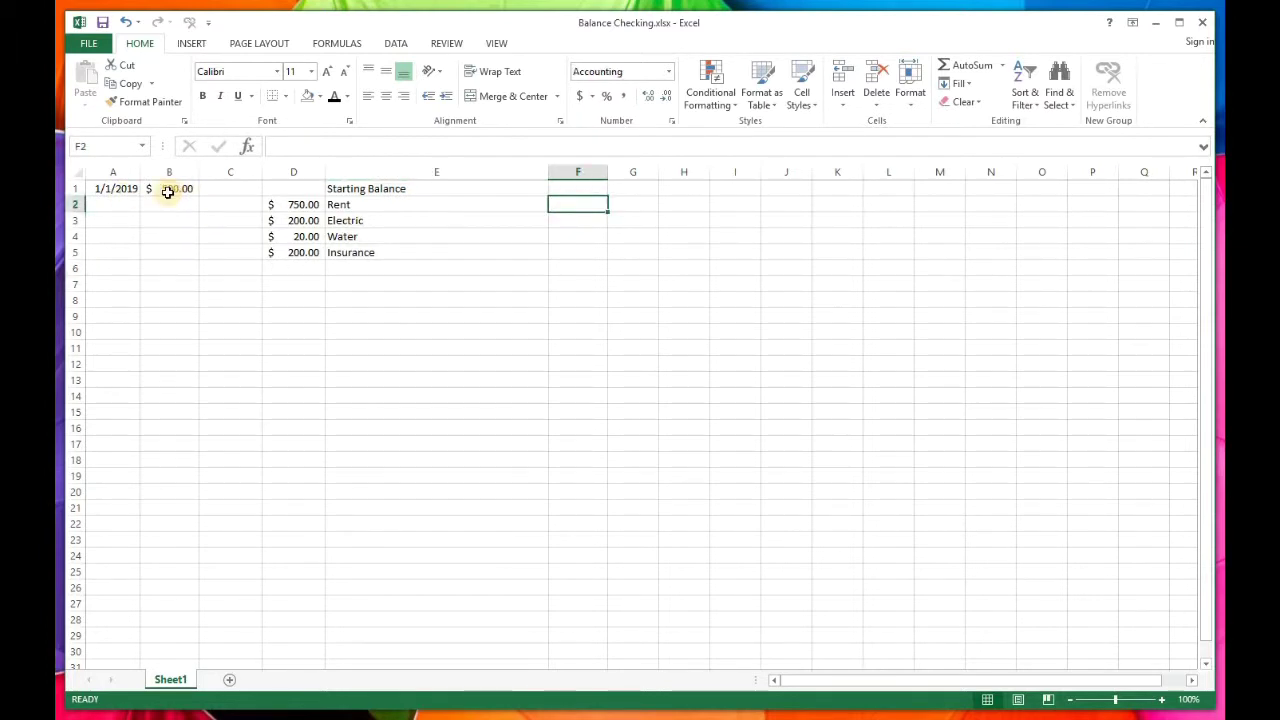
pyautogui.click(586, 203)
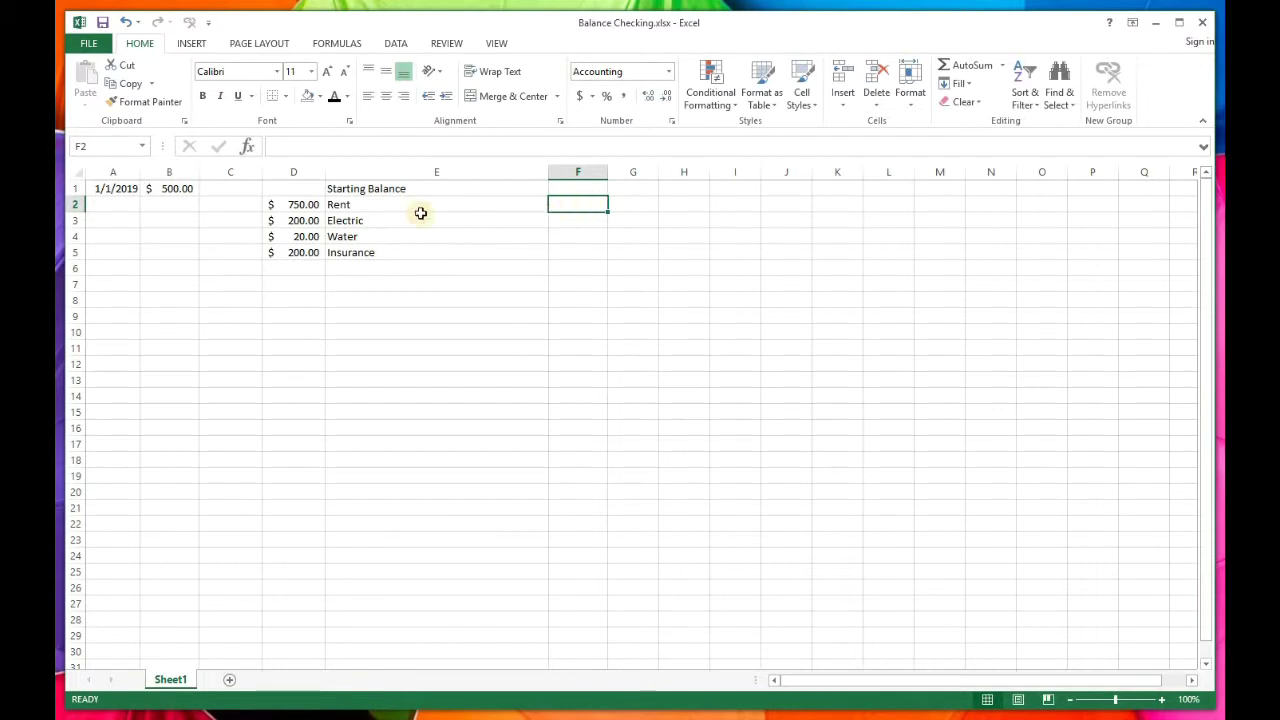
pyautogui.click(275, 147)
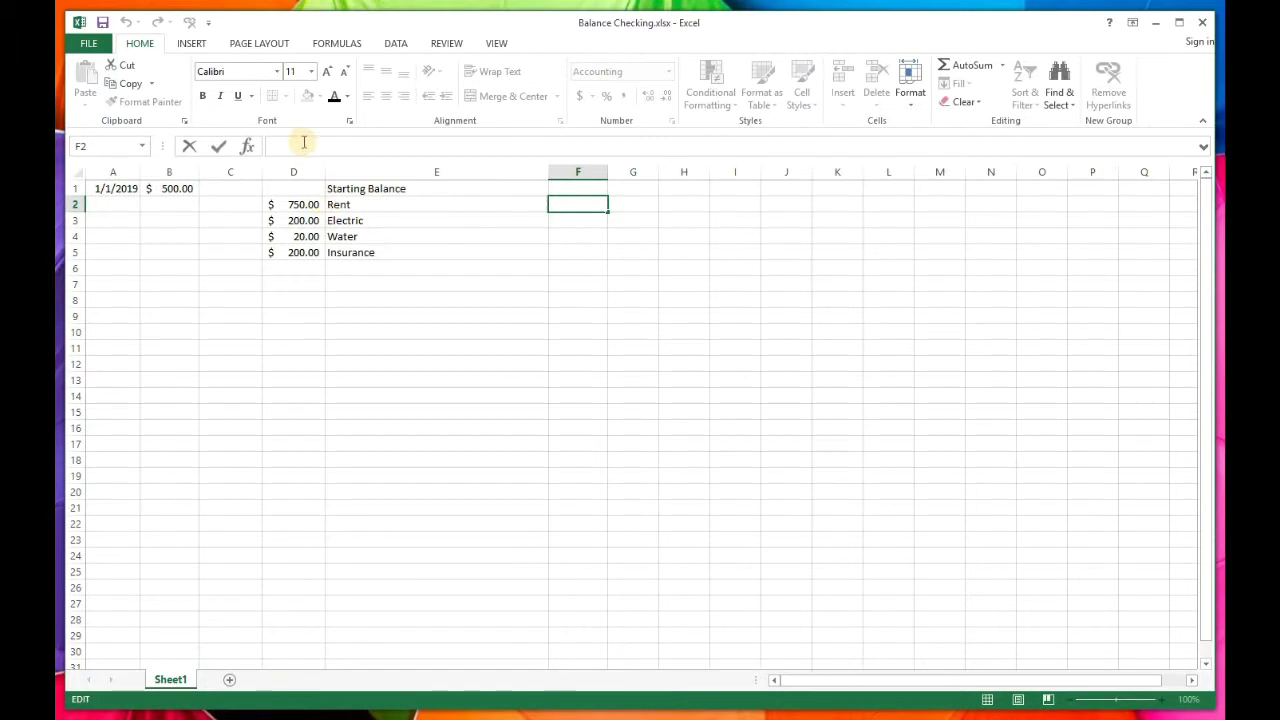
pyautogui.write('=')
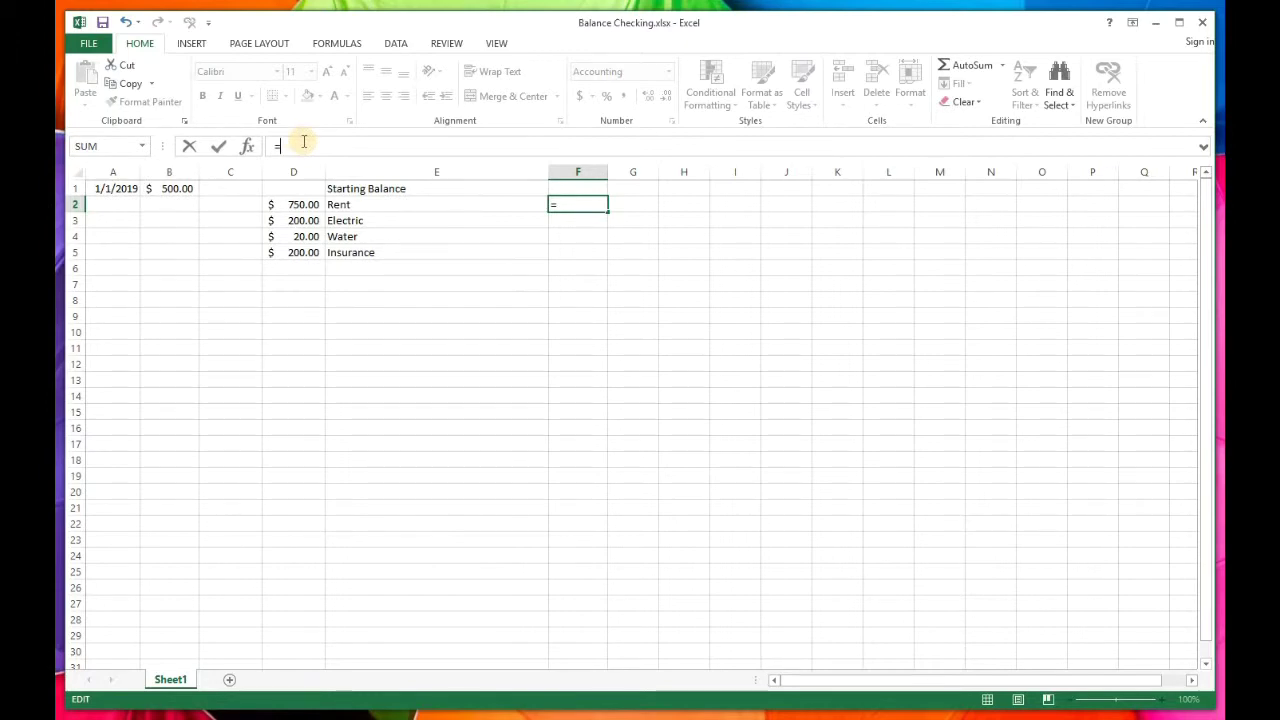
pyautogui.write('SUM')
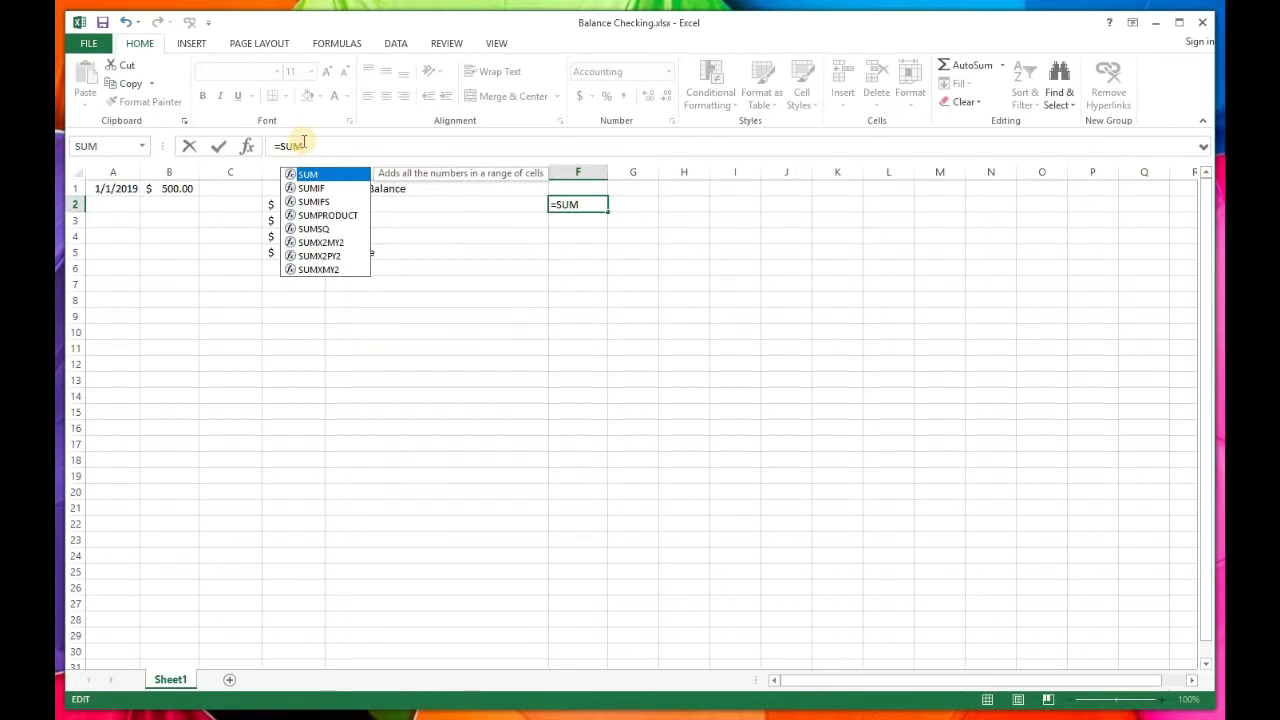
pyautogui.write('(')
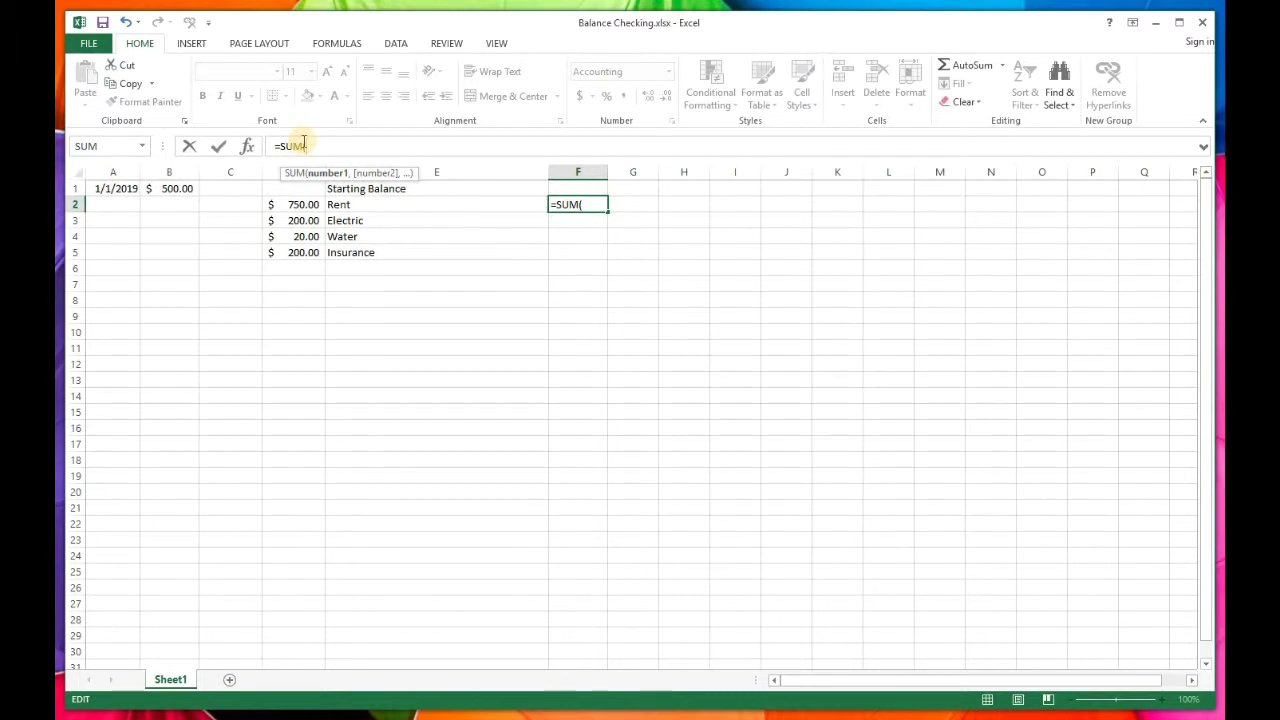
pyautogui.write('$B')
pyautogui.write('$')
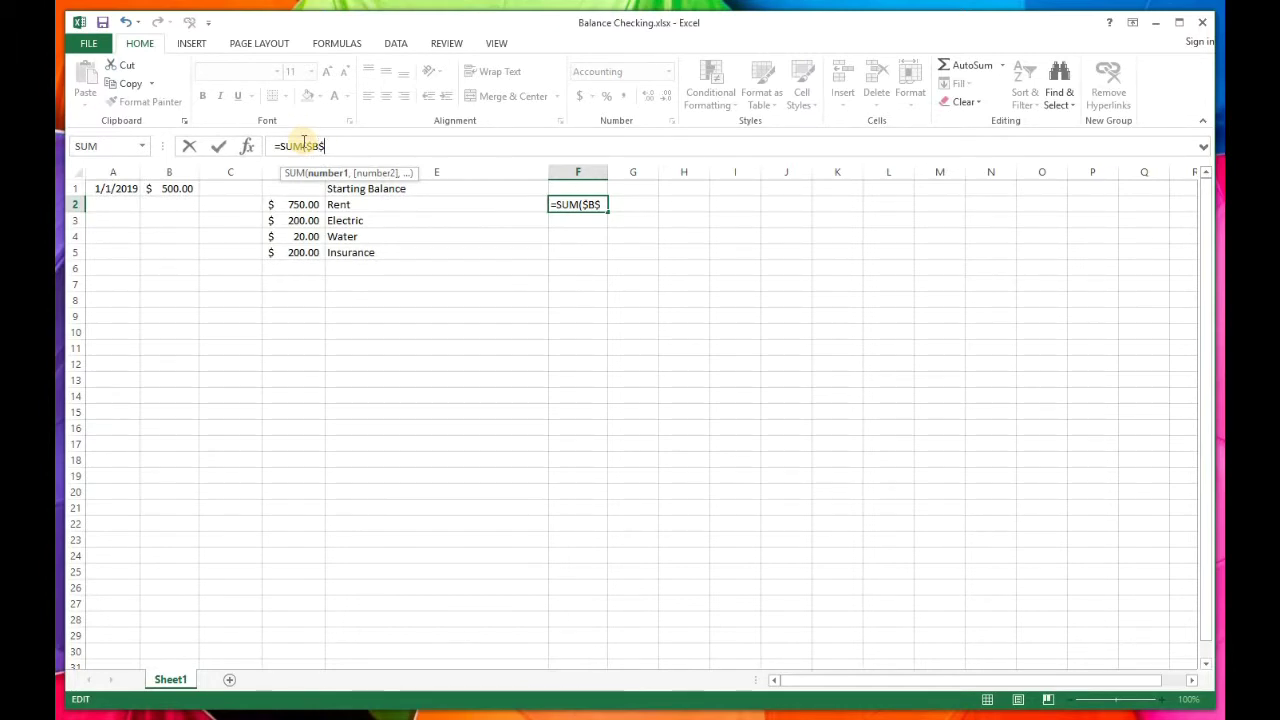
pyautogui.write('1')
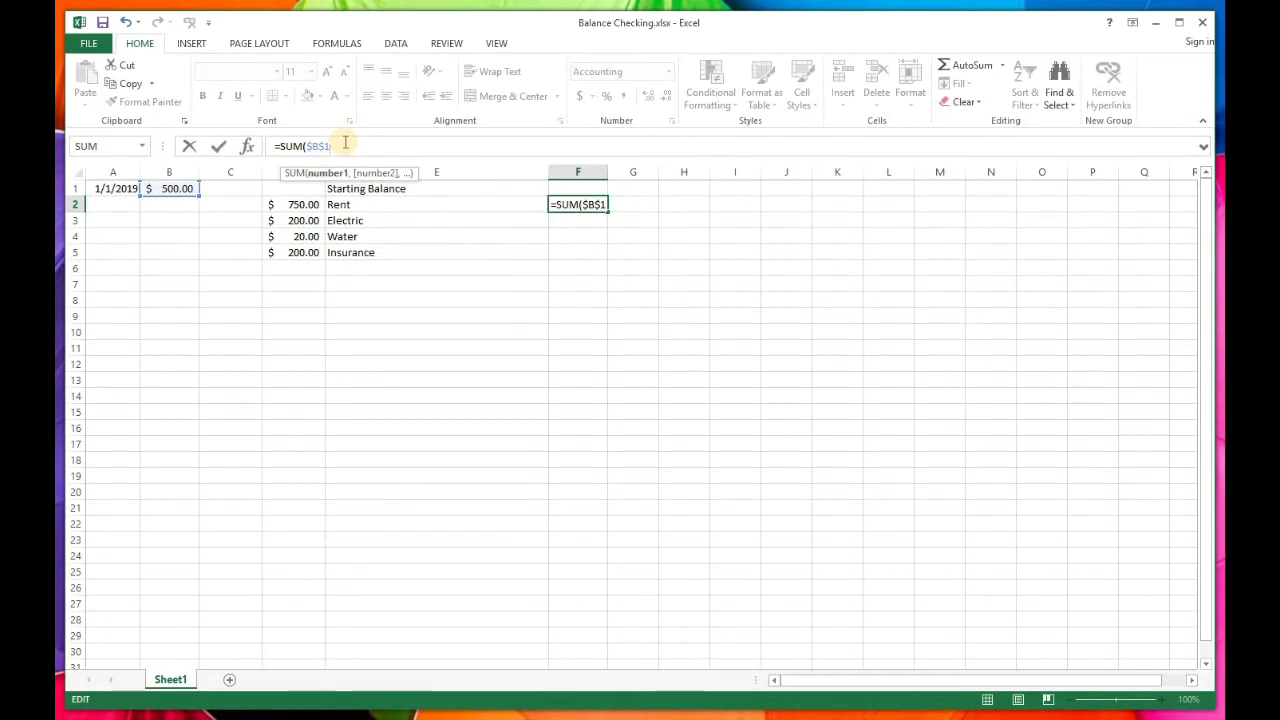
pyautogui.write(':D1')
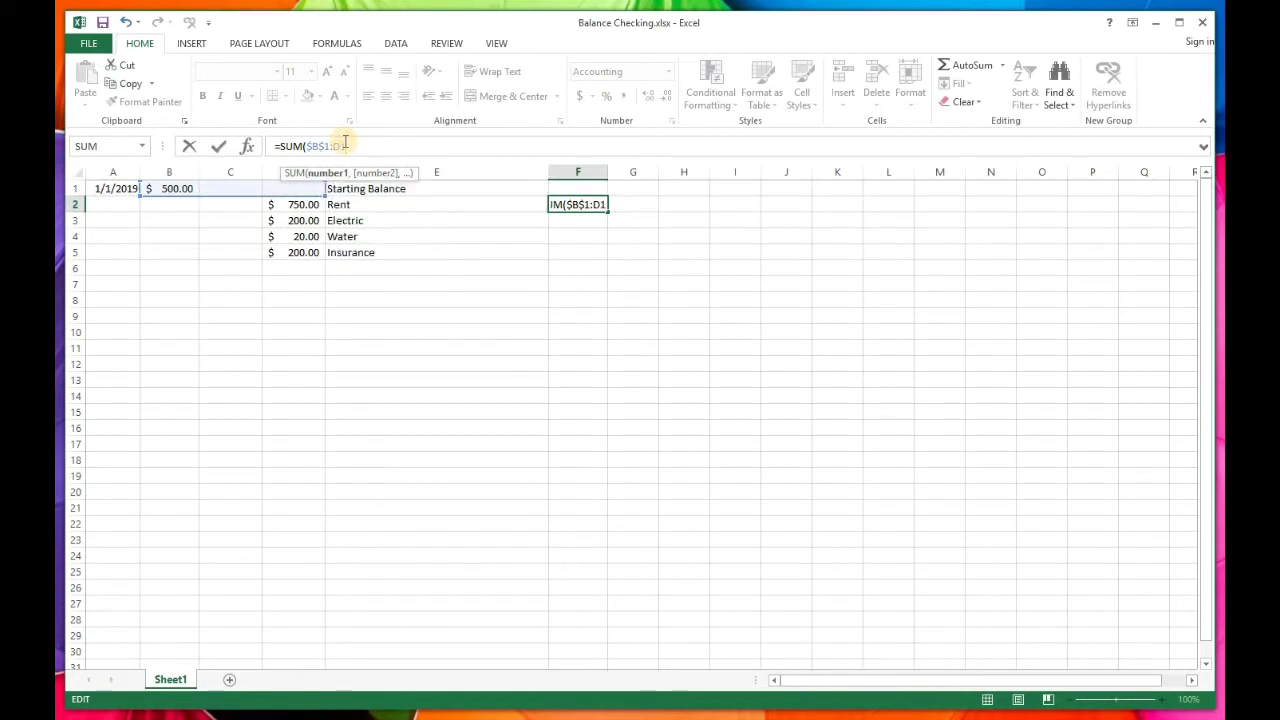
pyautogui.write(')')
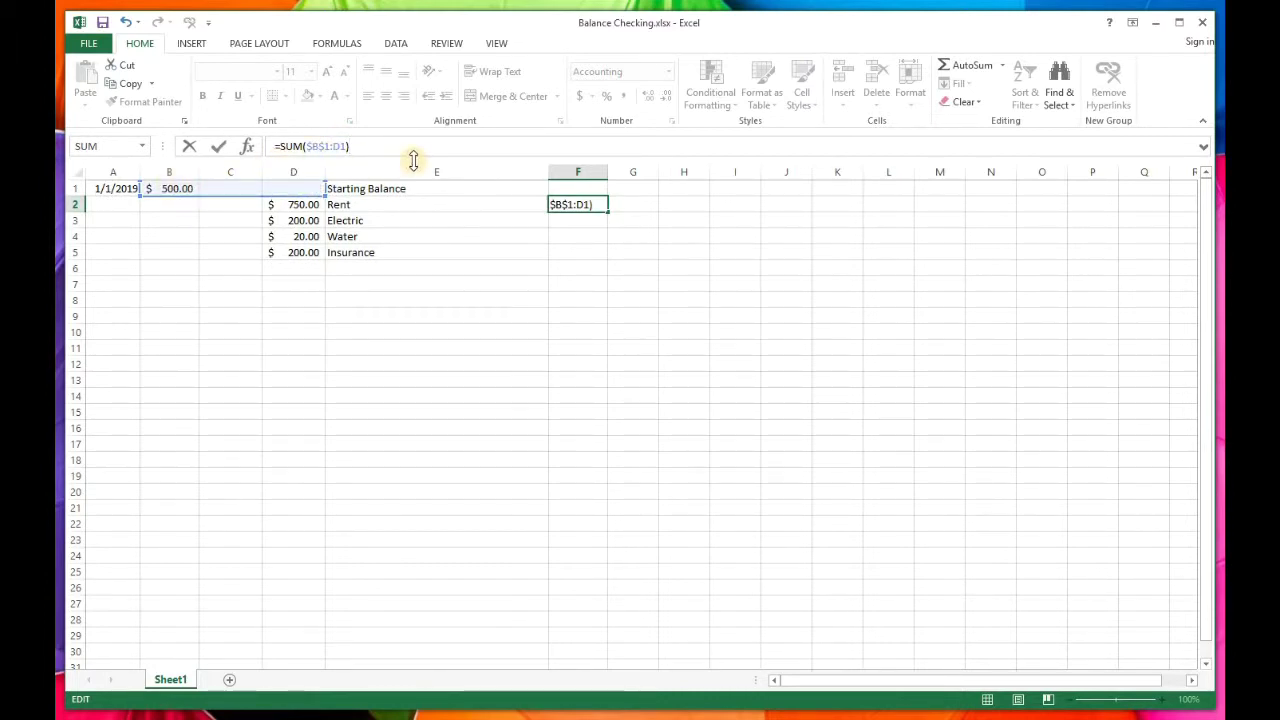
# - Complete the F2 balance formula by appending +(B2+C2+D2)
pyautogui.write('+(B')
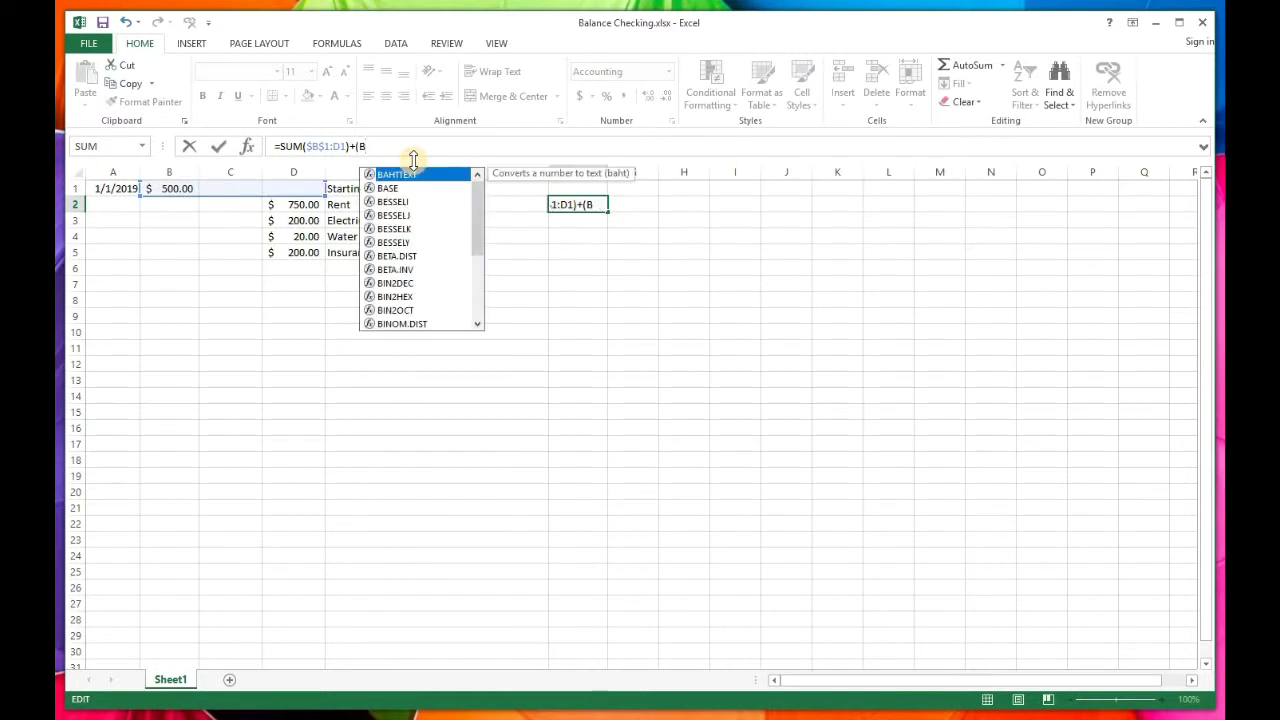
pyautogui.write('2+')
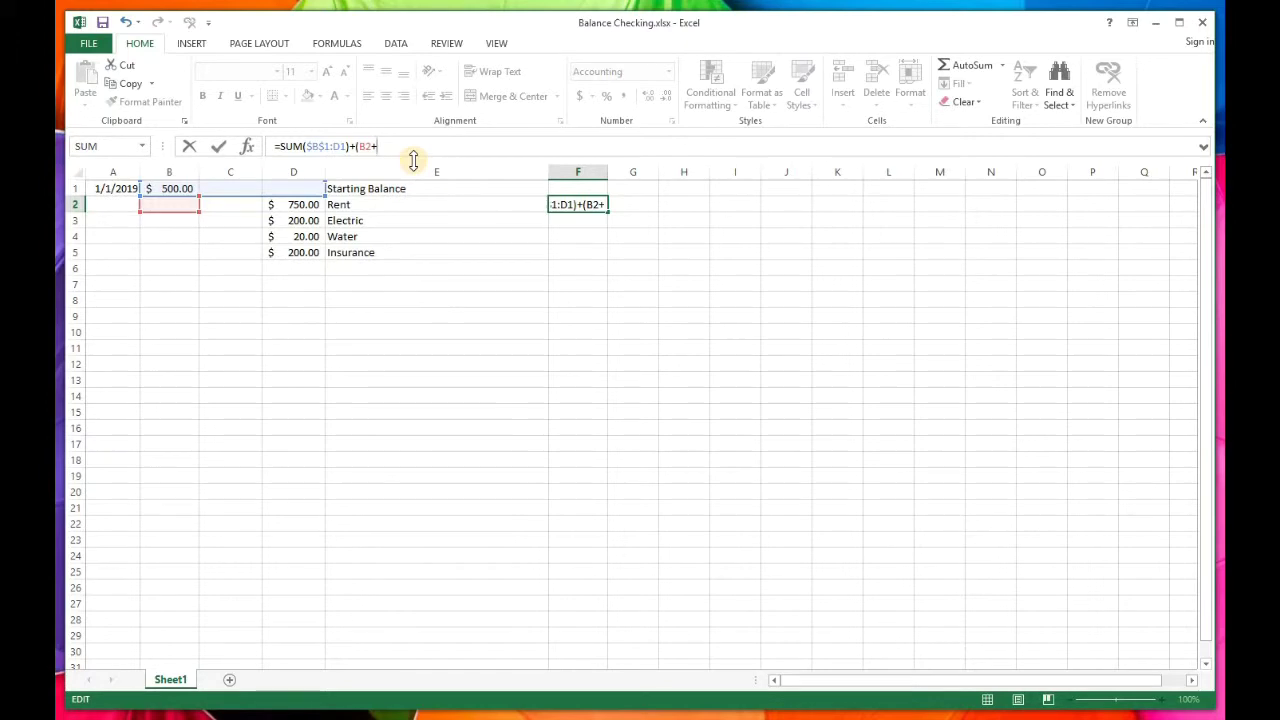
pyautogui.write('C2+D')
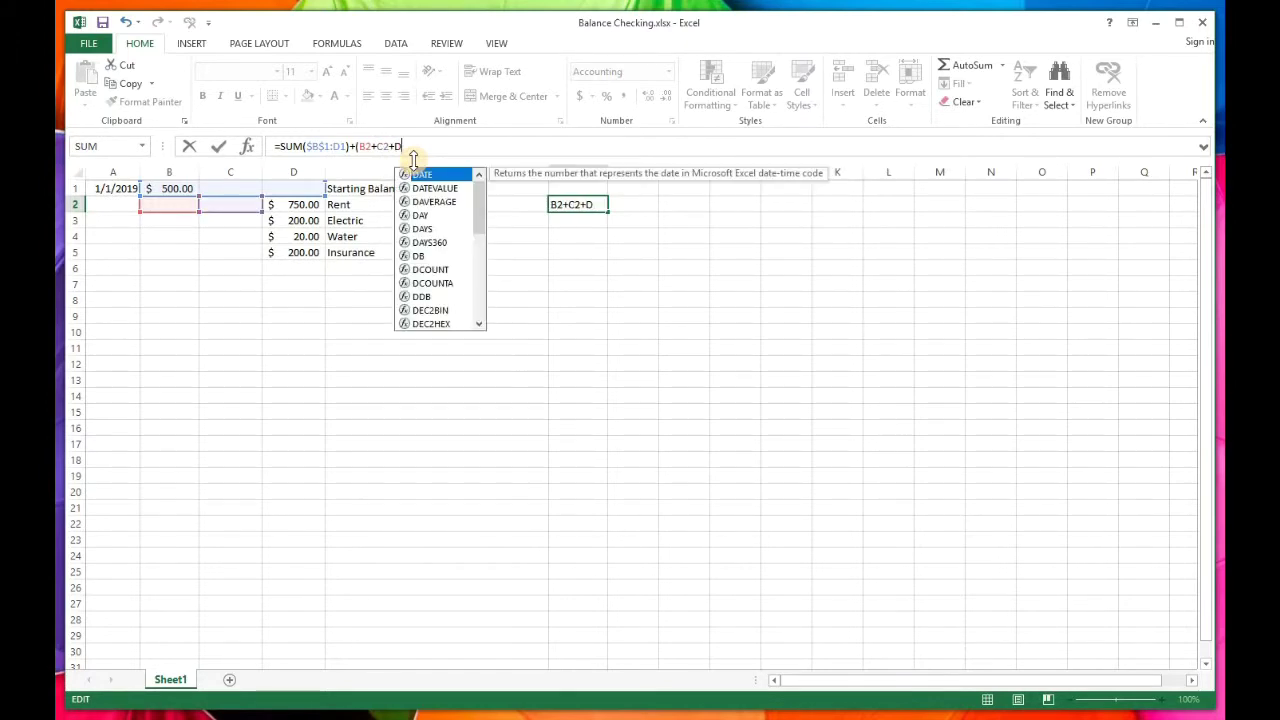
pyautogui.write('2)')
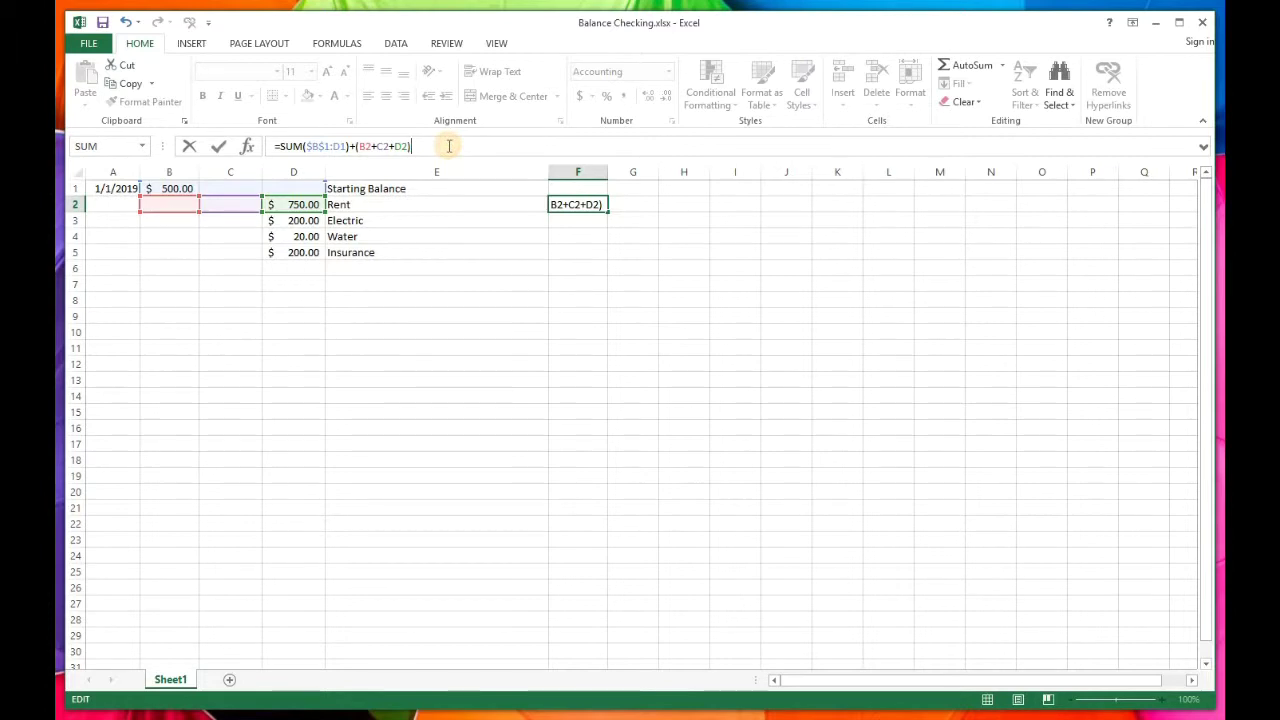
pyautogui.press('Return')
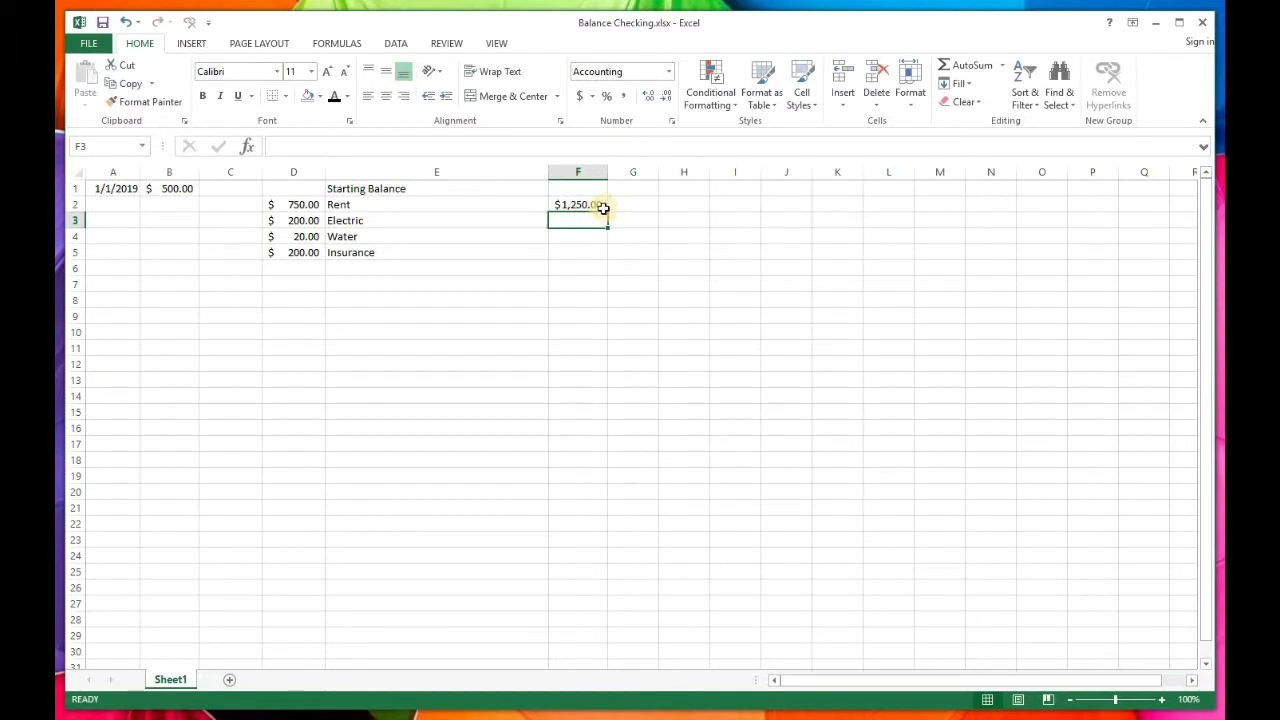
# - Make the Rent and Electric amounts negative, with -750 in D2 and -200 in D3
pyautogui.doubleClick(285, 204)
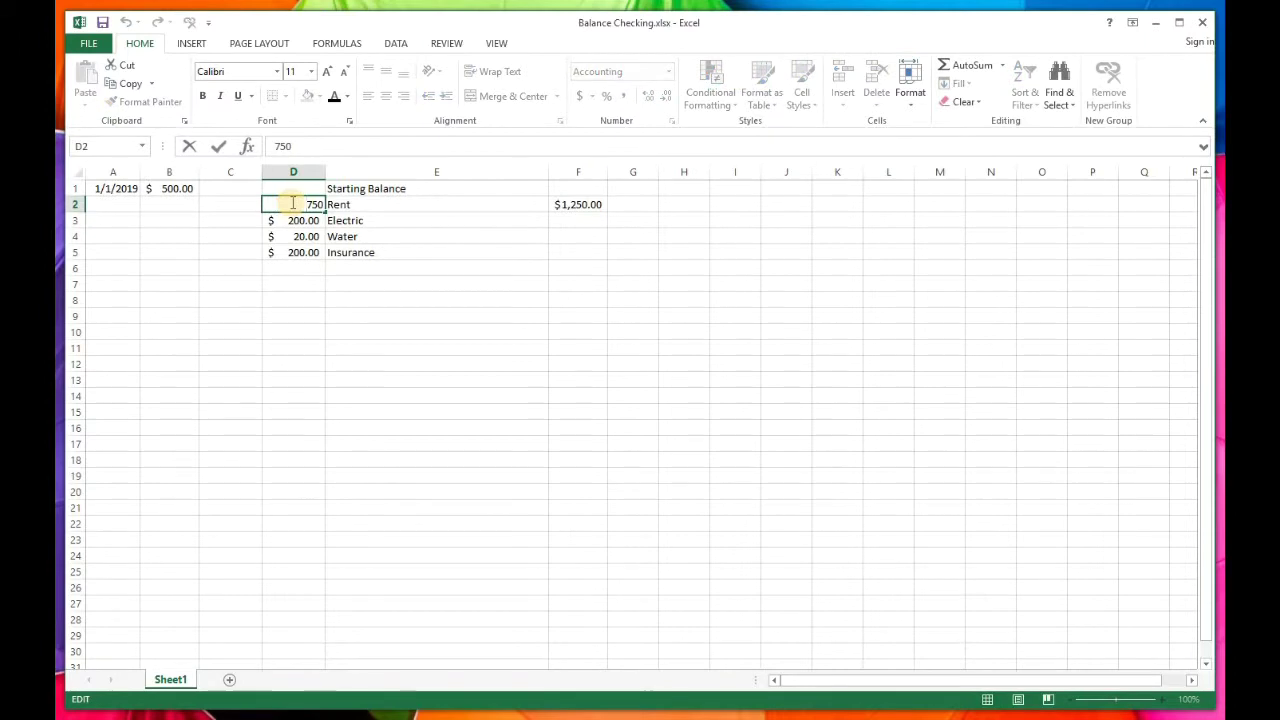
pyautogui.write('-')
pyautogui.press('Return')
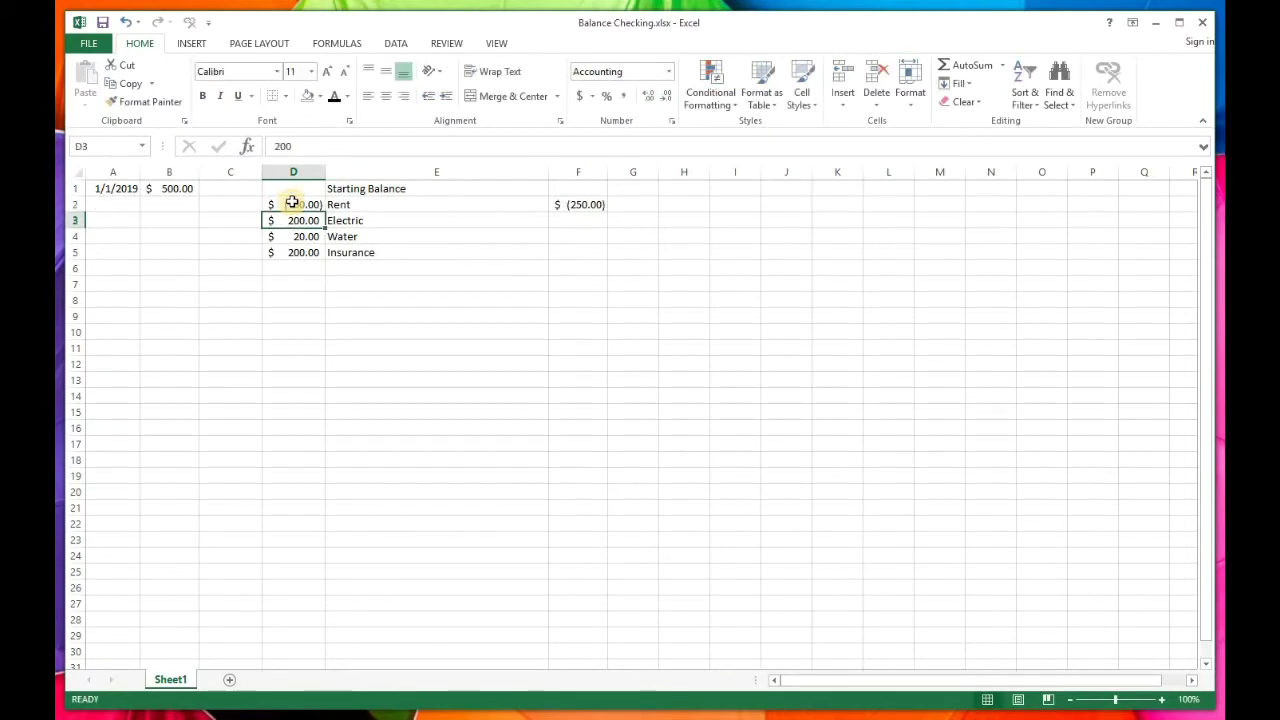
pyautogui.doubleClick(289, 220)
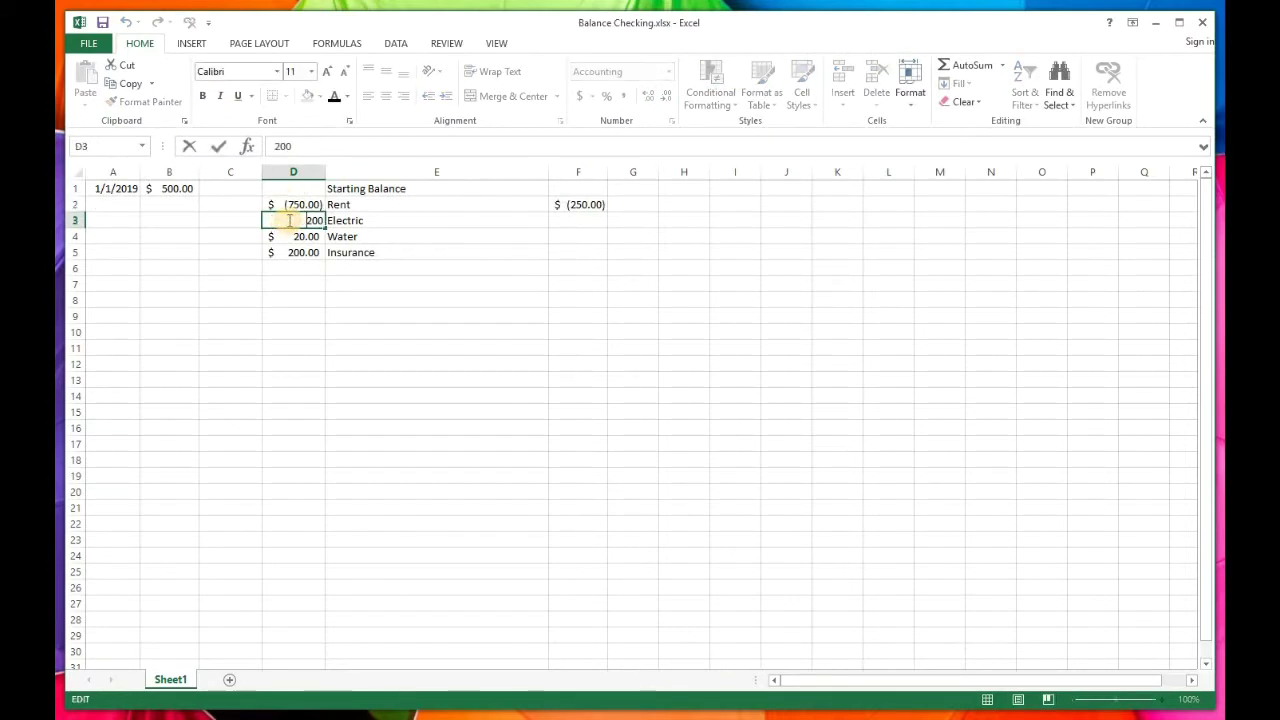
pyautogui.write('-')
pyautogui.press('Return')
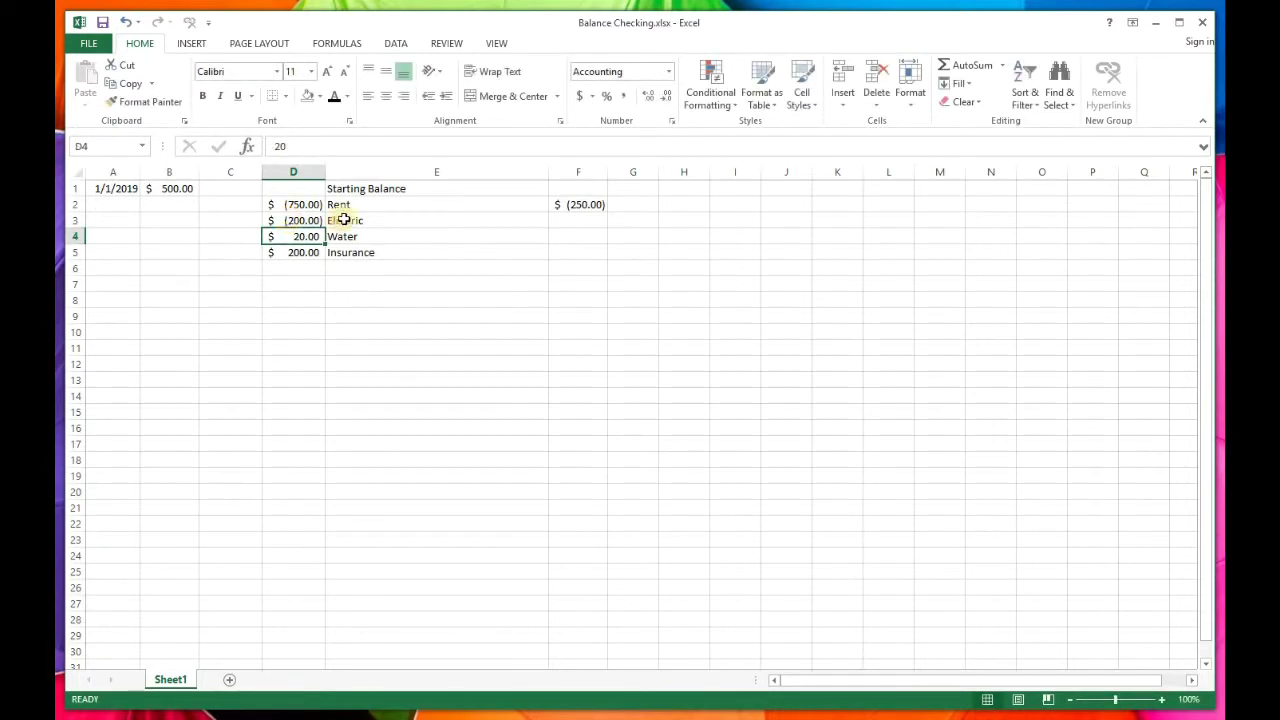
# - Make the Water and Insurance amounts negative, with -20 in D4 and -200 in D5
pyautogui.doubleClick(289, 236)
pyautogui.write('-20')
pyautogui.press('Return')
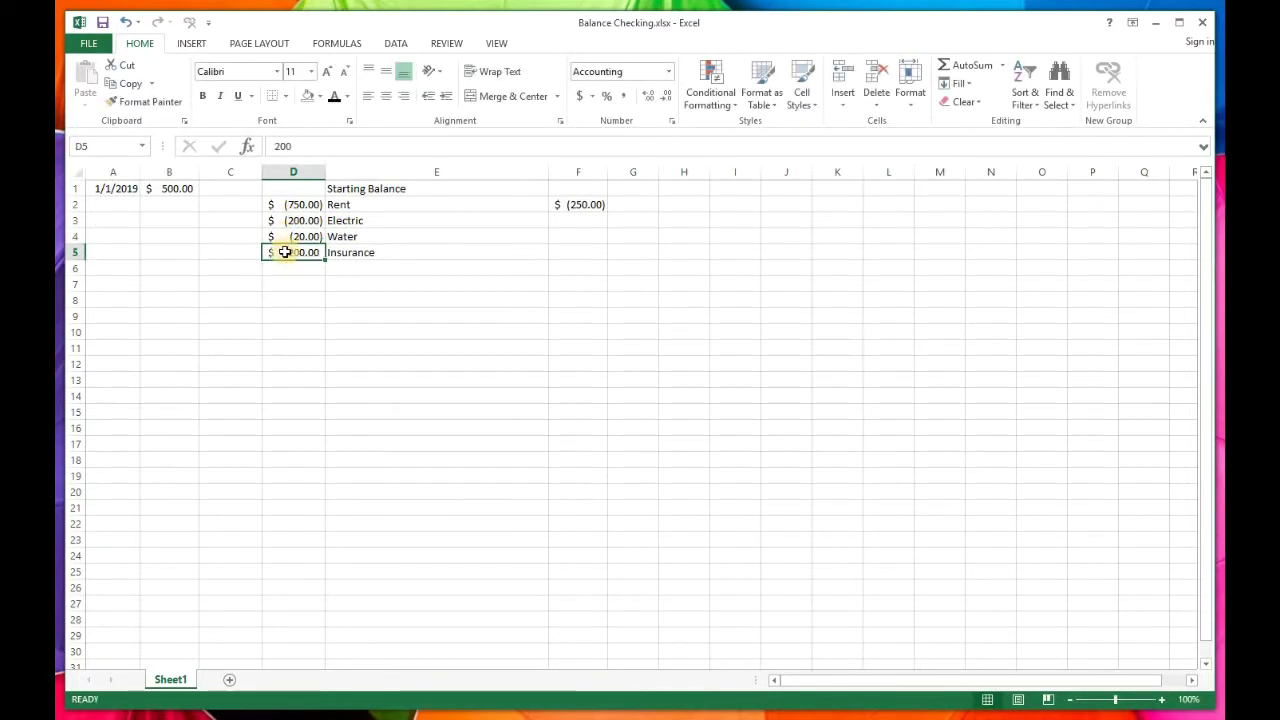
pyautogui.doubleClick(285, 252)
pyautogui.write('-')
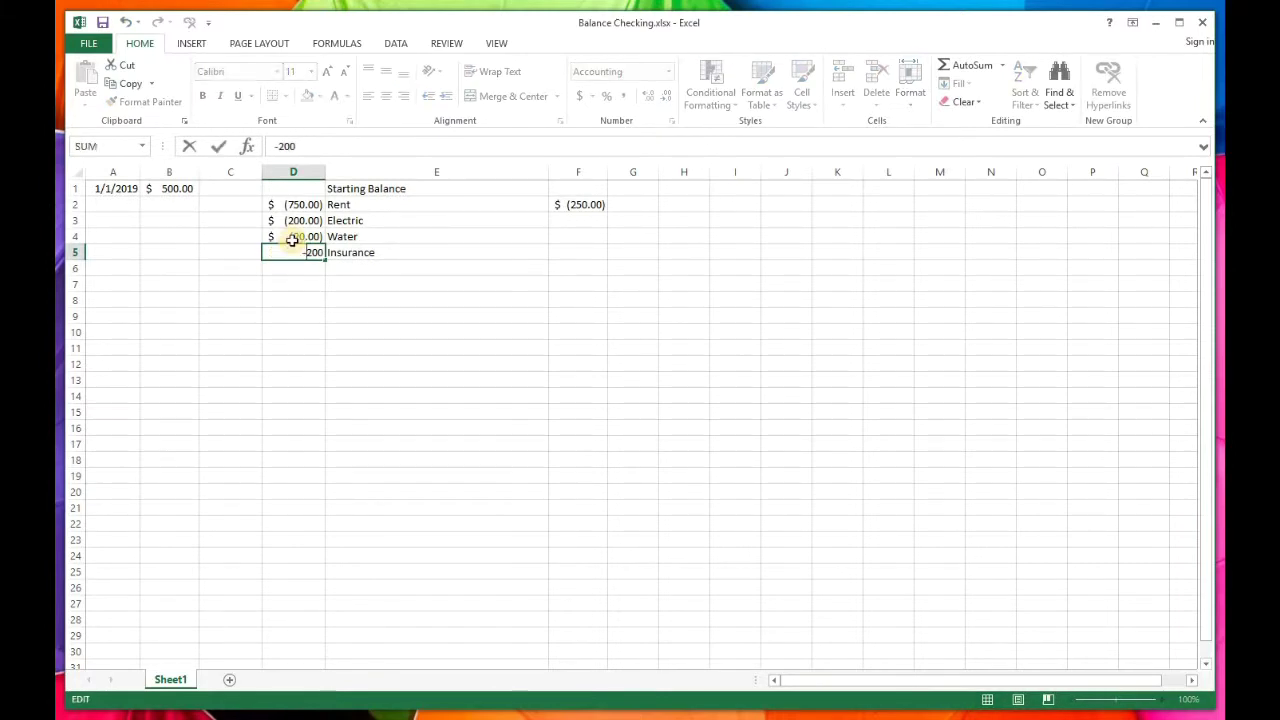
pyautogui.press('Return')
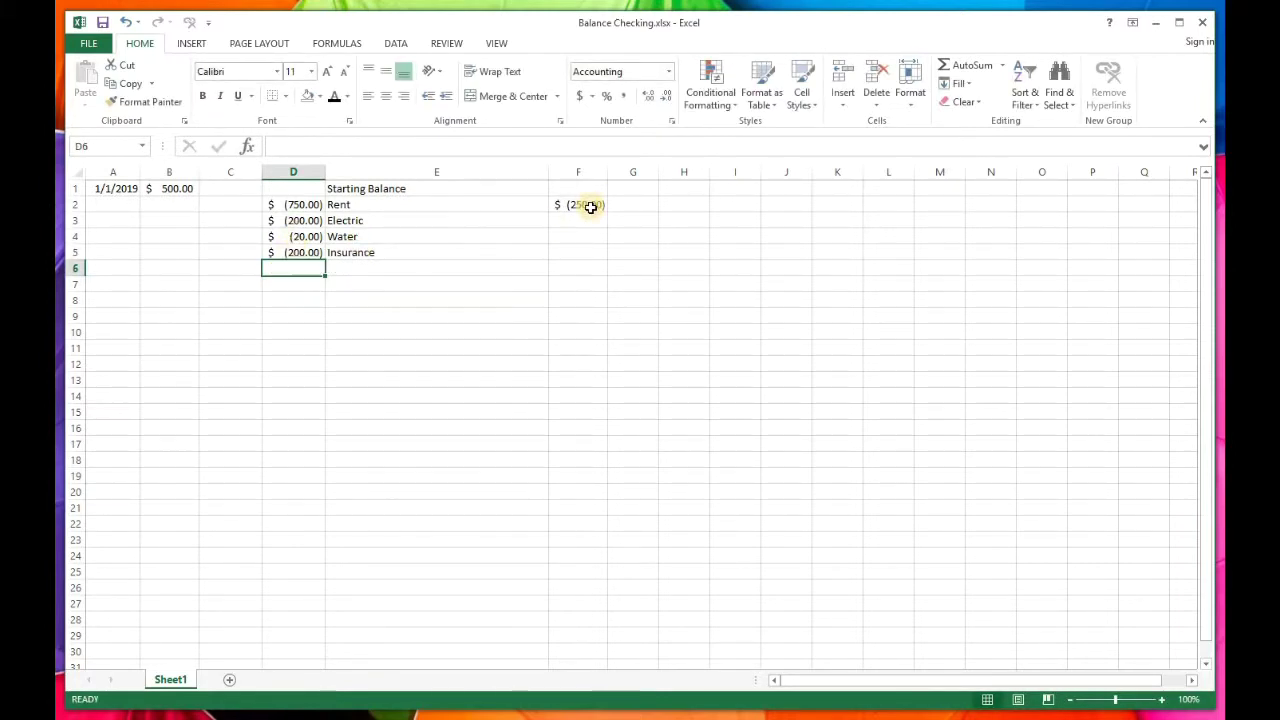
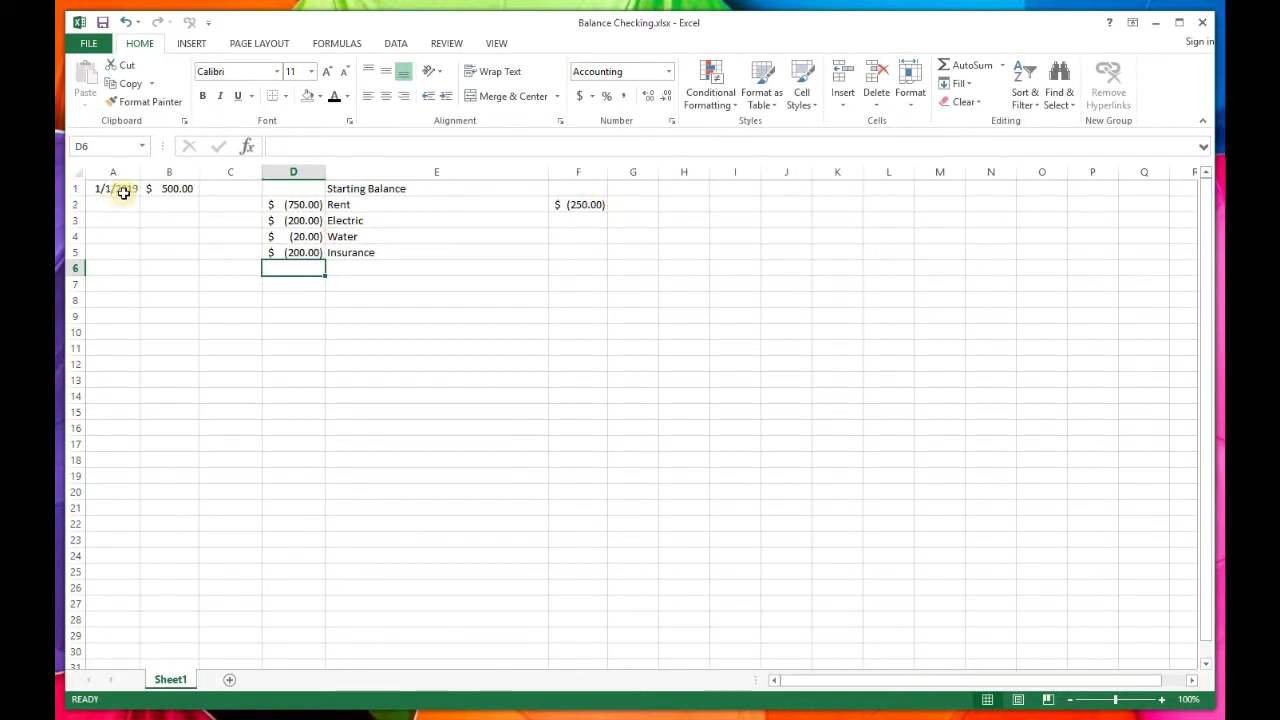
# - Fill the date 1/1/2019 from A1 down to A5 as copied cells instead of a series
pyautogui.click(135, 191)
pyautogui.moveTo(141, 196); pyautogui.dragTo(141, 196)
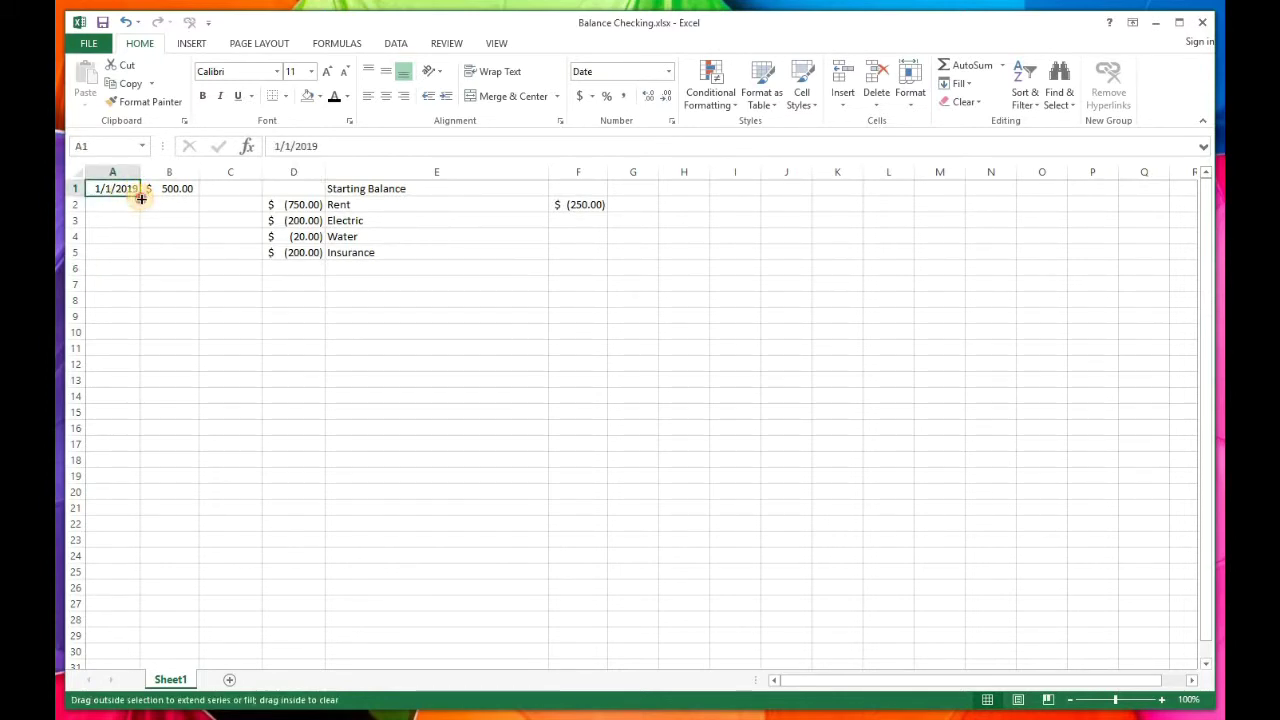
pyautogui.moveTo(141, 196); pyautogui.dragTo(137, 198)
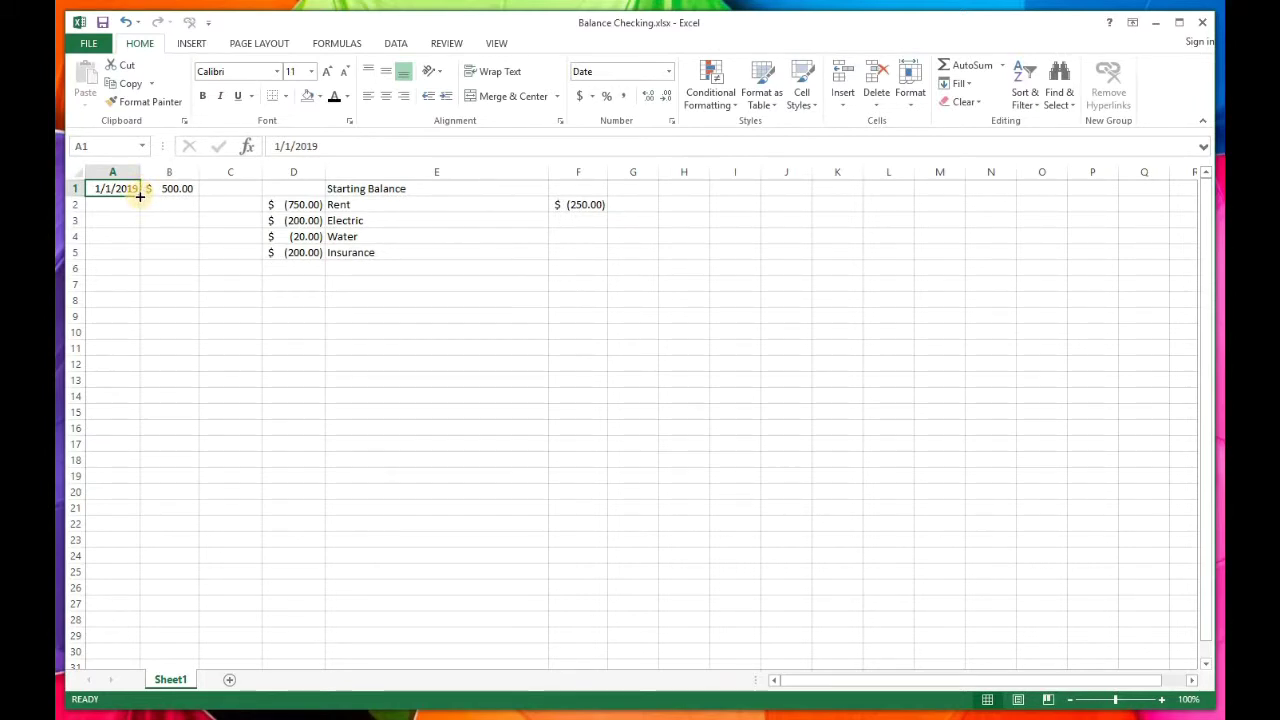
pyautogui.moveTo(140, 196); pyautogui.dragTo(140, 255)
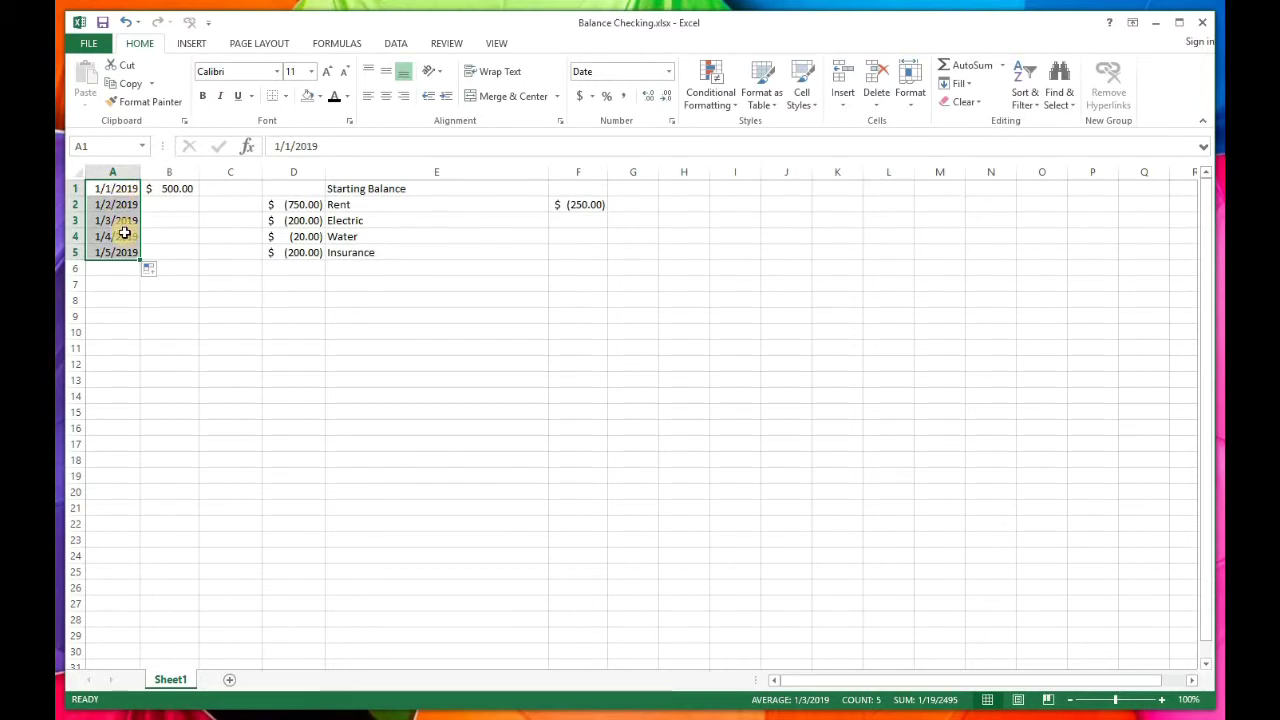
pyautogui.click(163, 272)
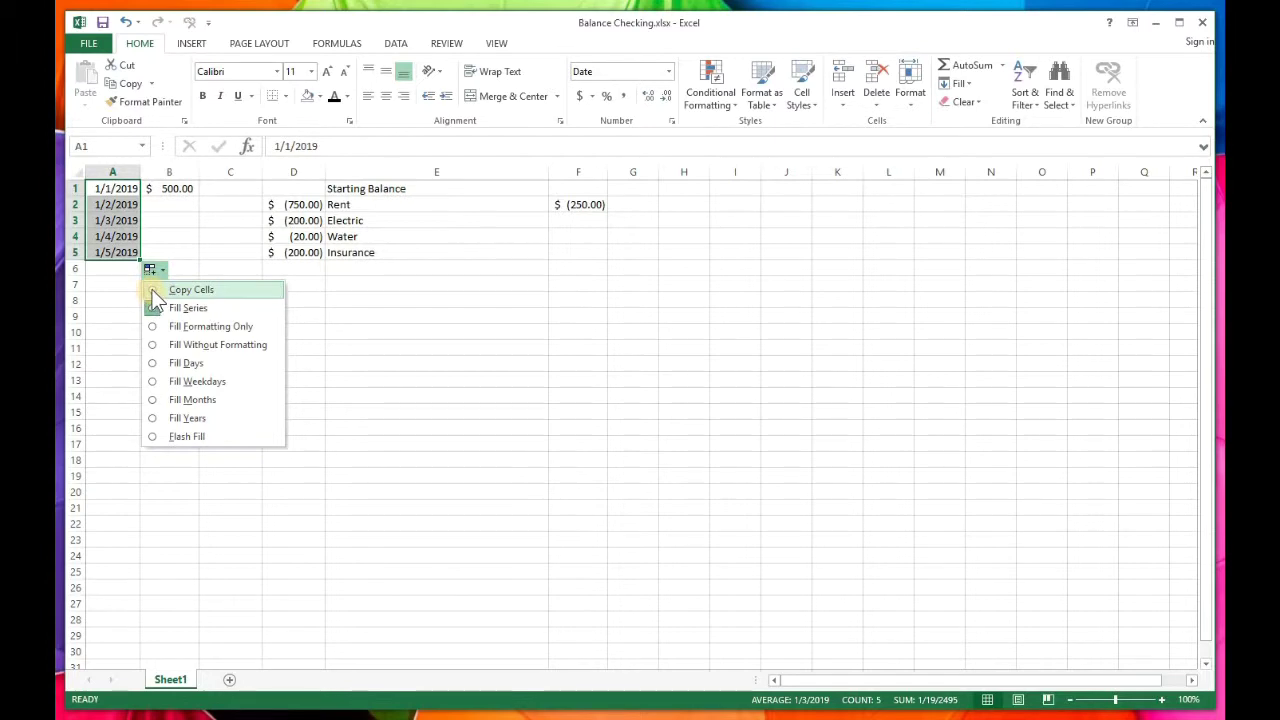
pyautogui.click(152, 289)
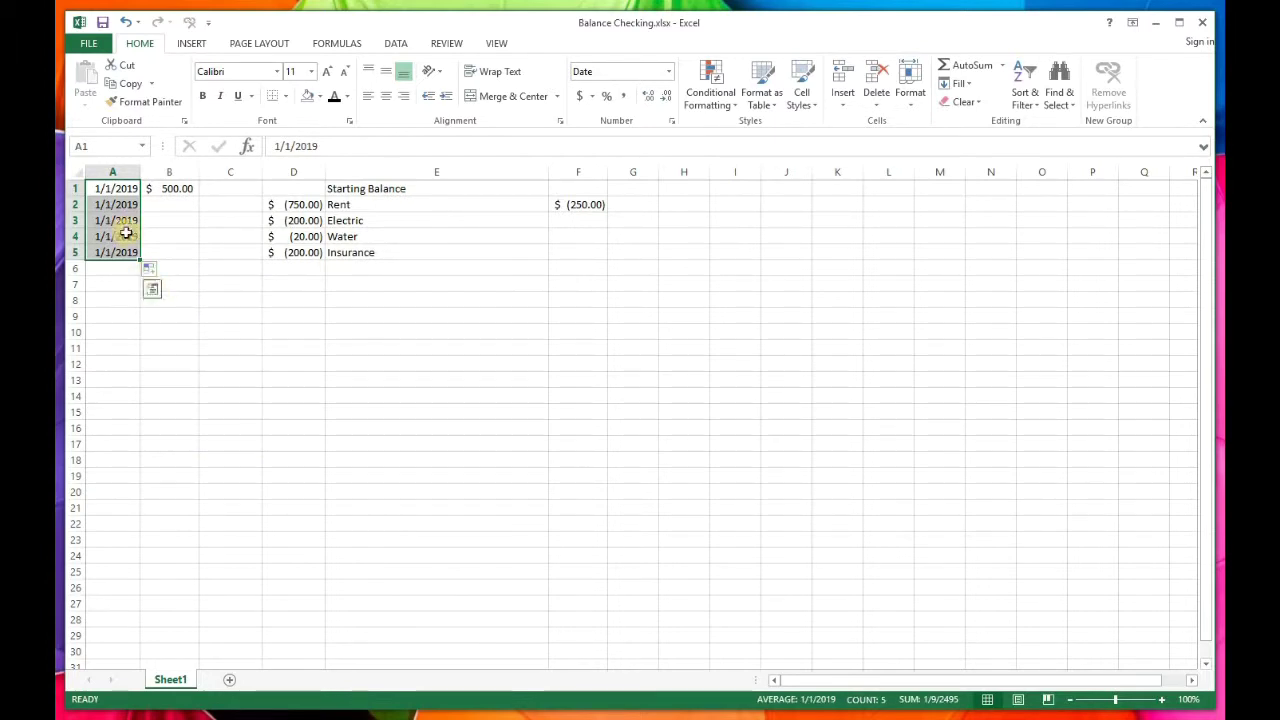
pyautogui.click(246, 333)
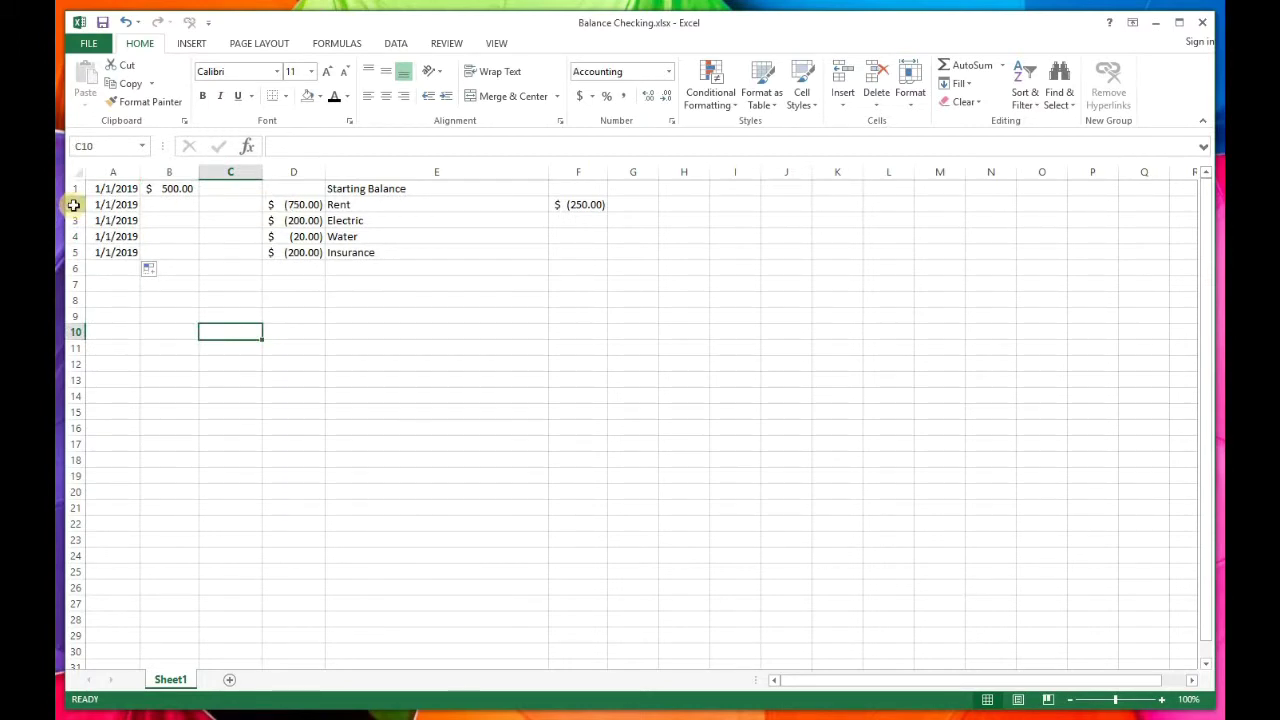
# - Insert a blank row above the Rent row, then select the date in A1
pyautogui.click(73, 204)
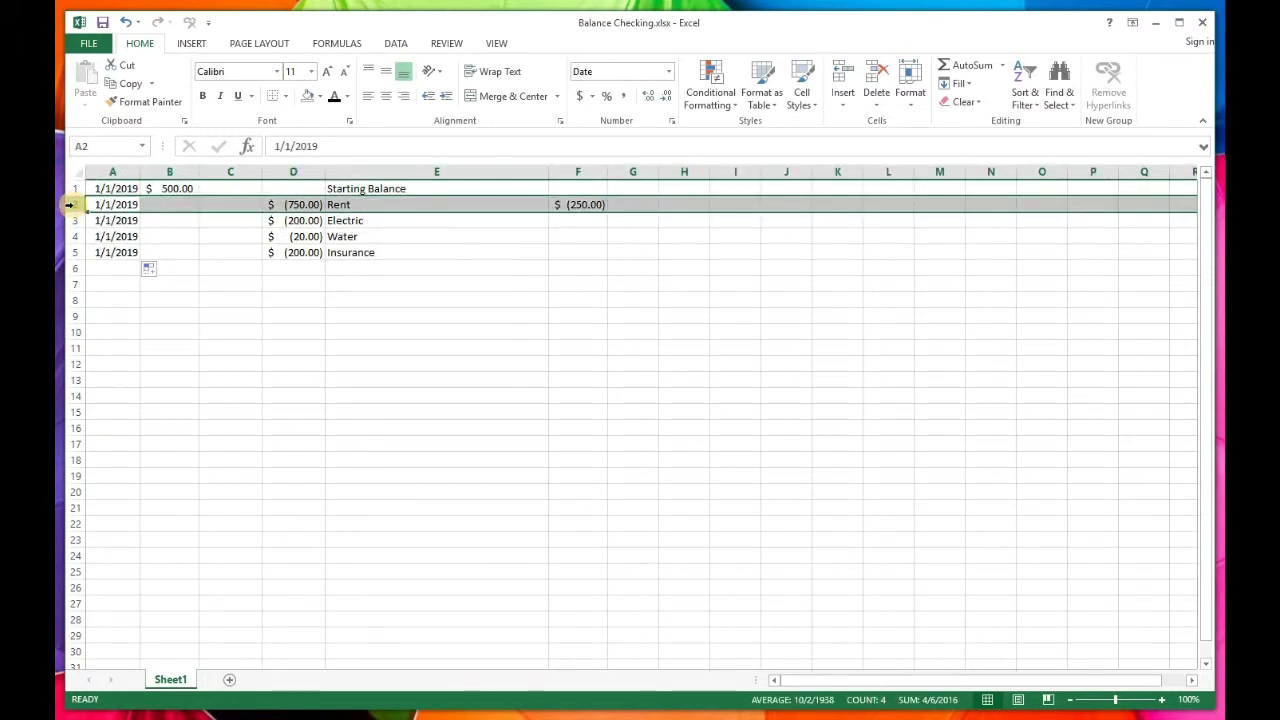
pyautogui.rightClick(70, 204)
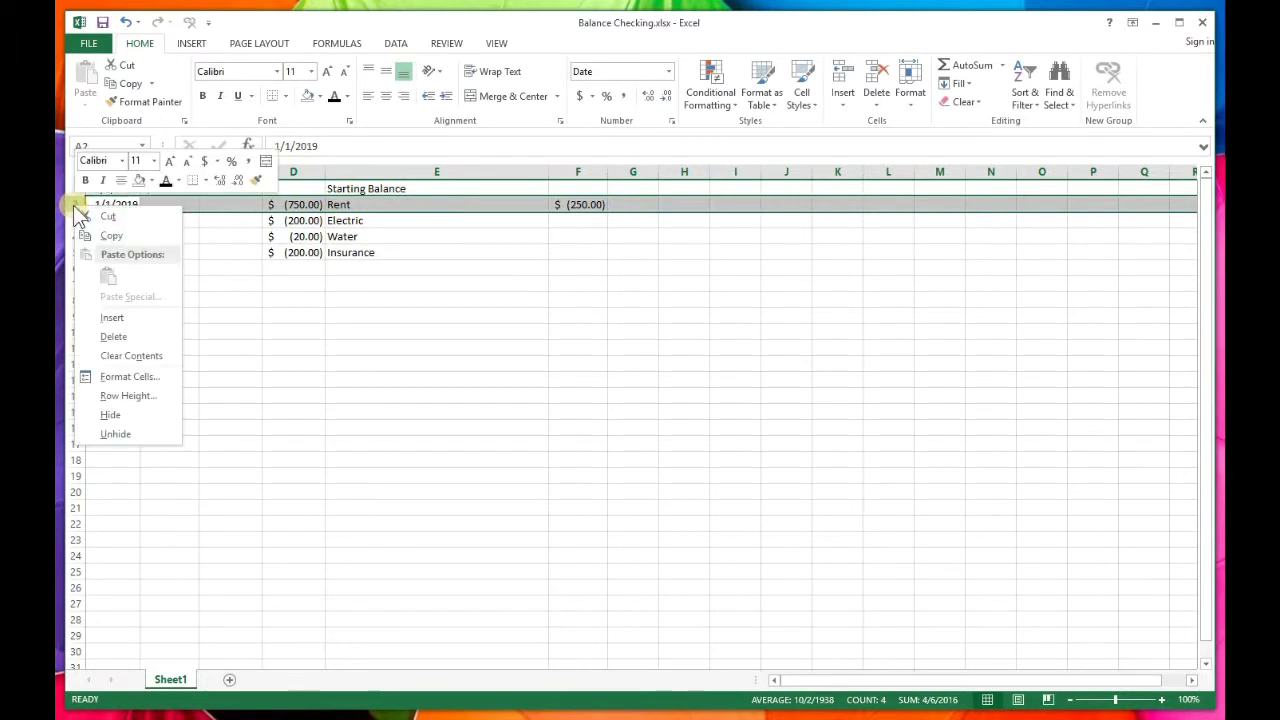
pyautogui.click(118, 316)
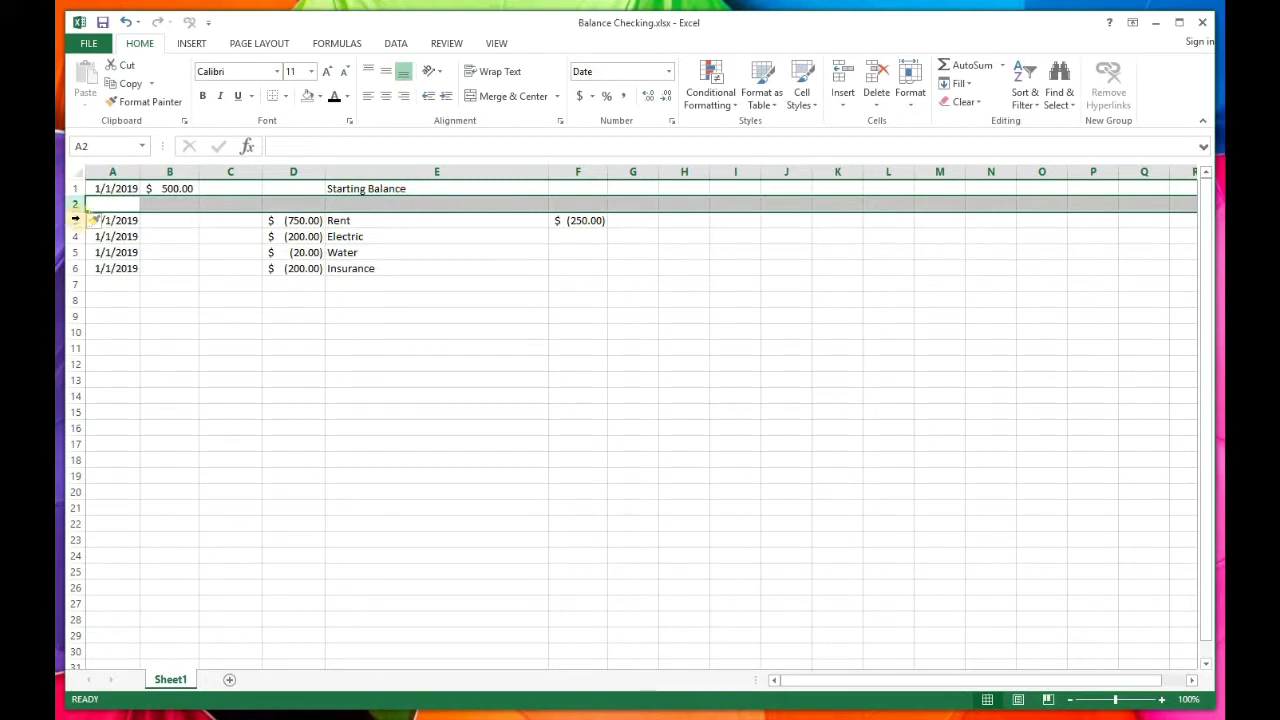
pyautogui.click(120, 188)
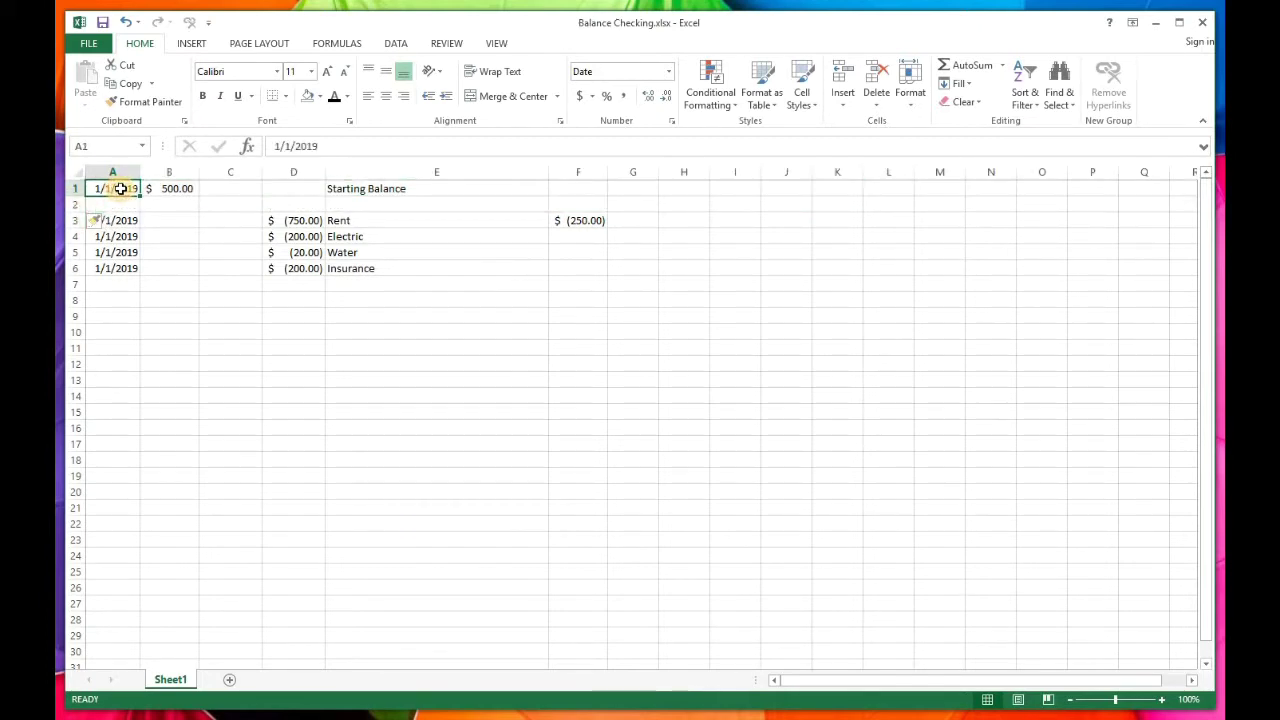
# - Copy the date from A1 into A2 and enter a 2000 deposit in D2
pyautogui.hotkey('ctrl', 'c')
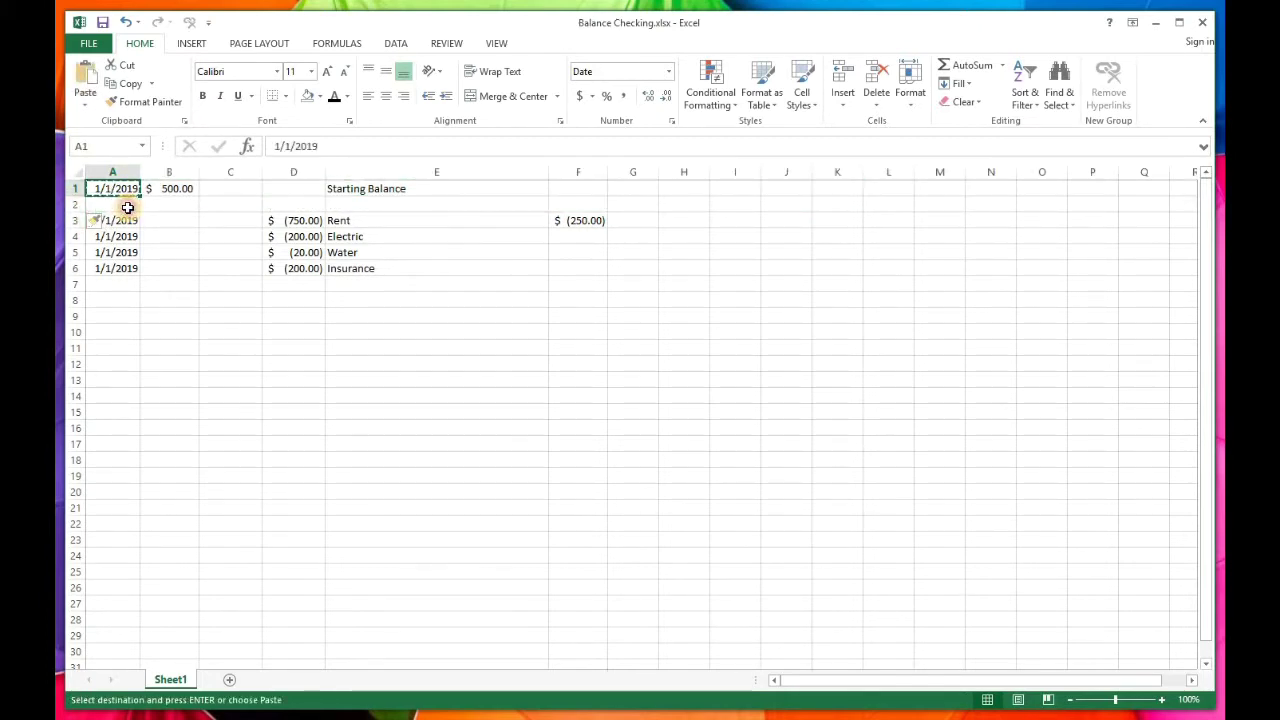
pyautogui.click(128, 207)
pyautogui.hotkey('ctrl', 'v')
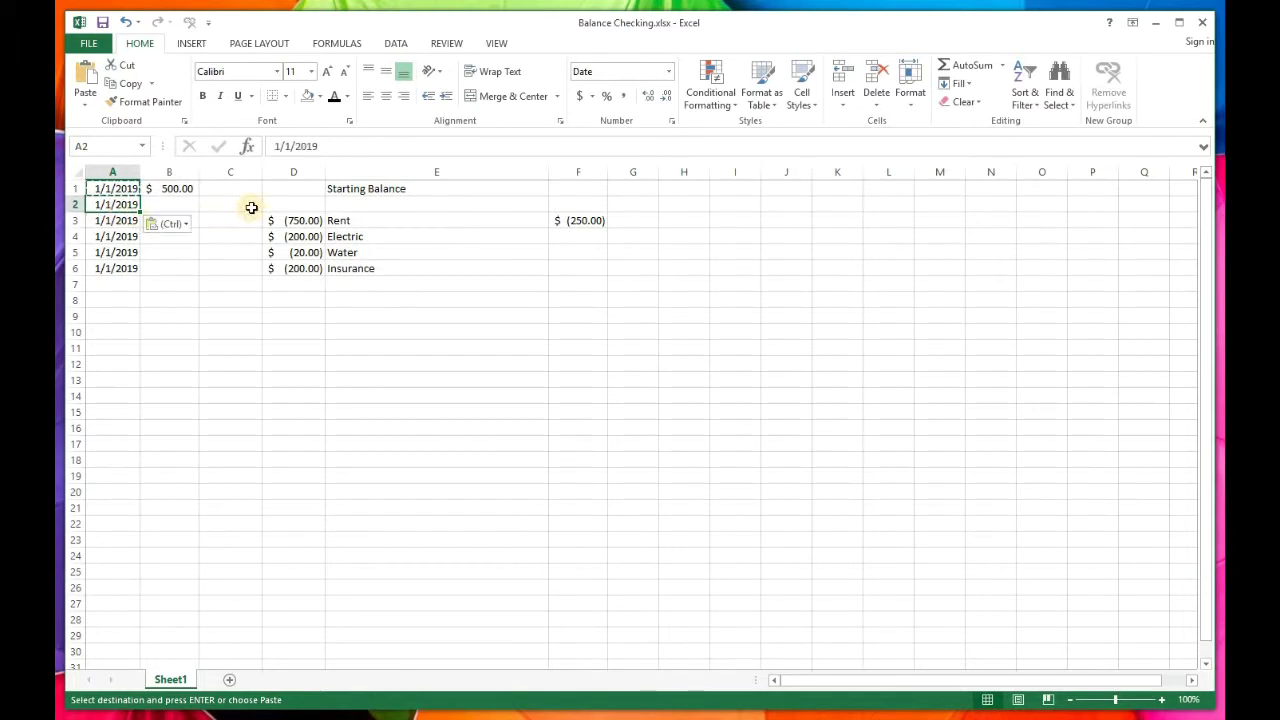
pyautogui.click(294, 205)
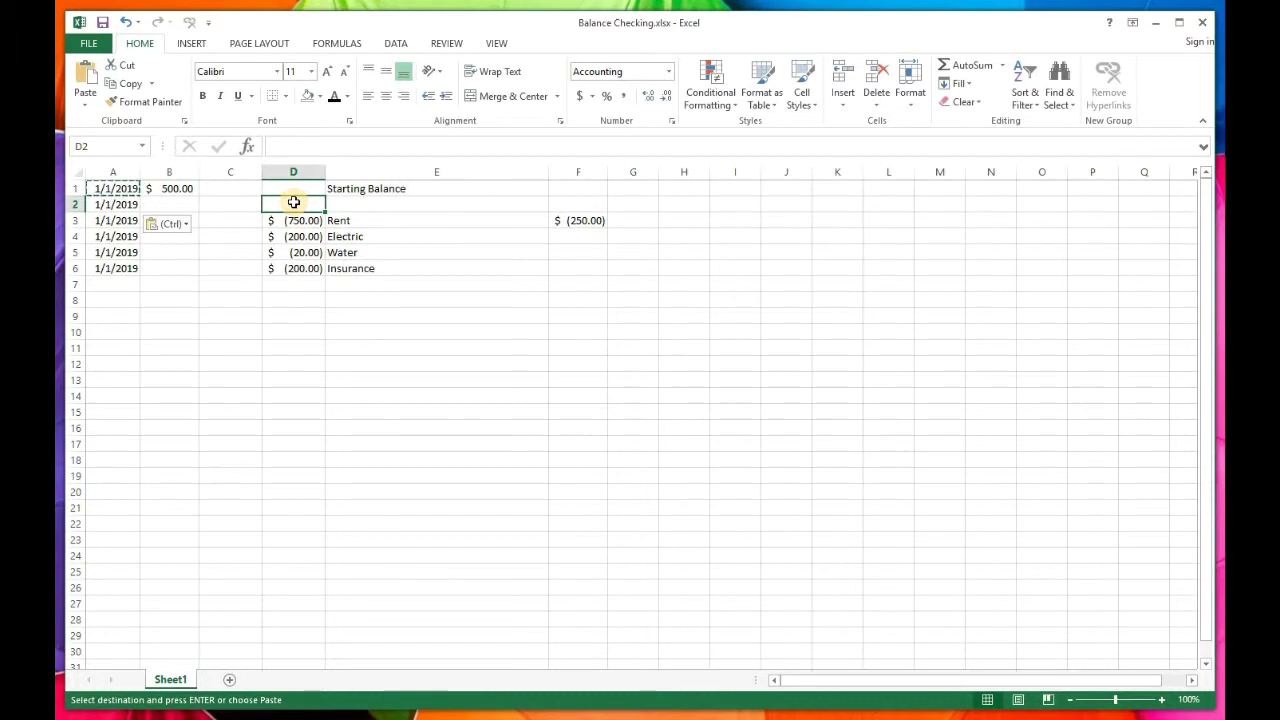
pyautogui.write('2000')
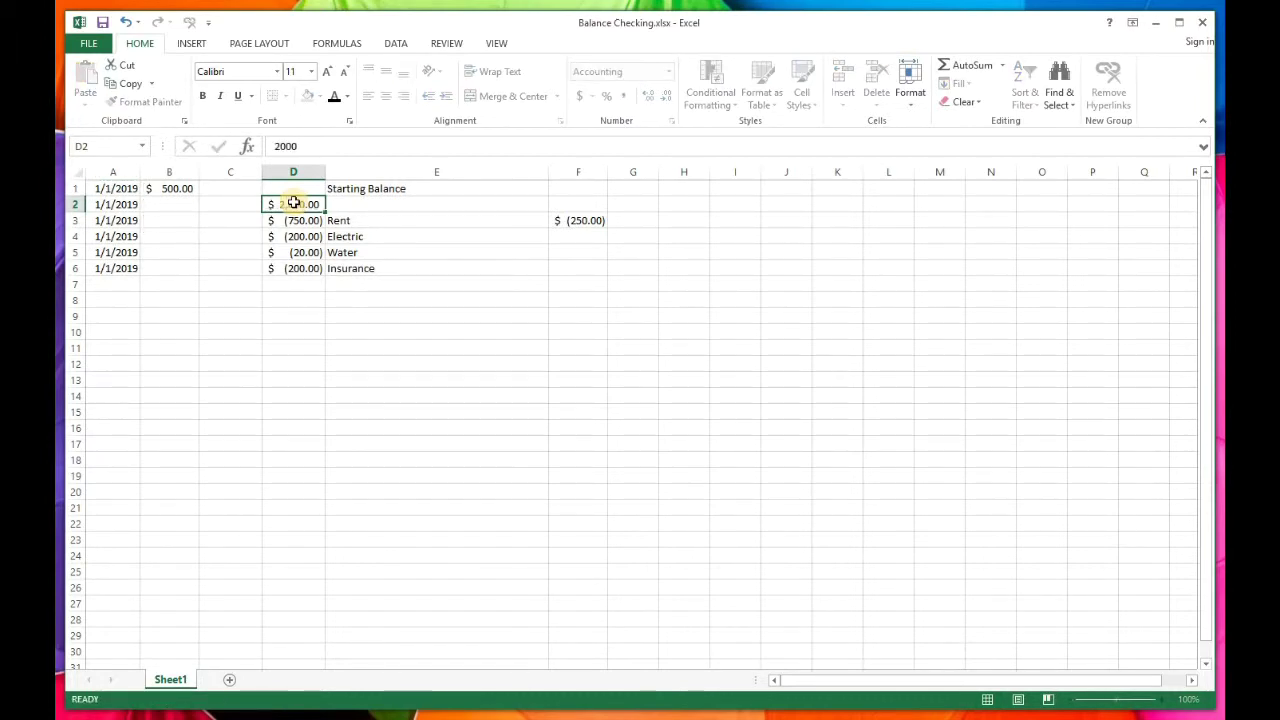
pyautogui.press('Return')
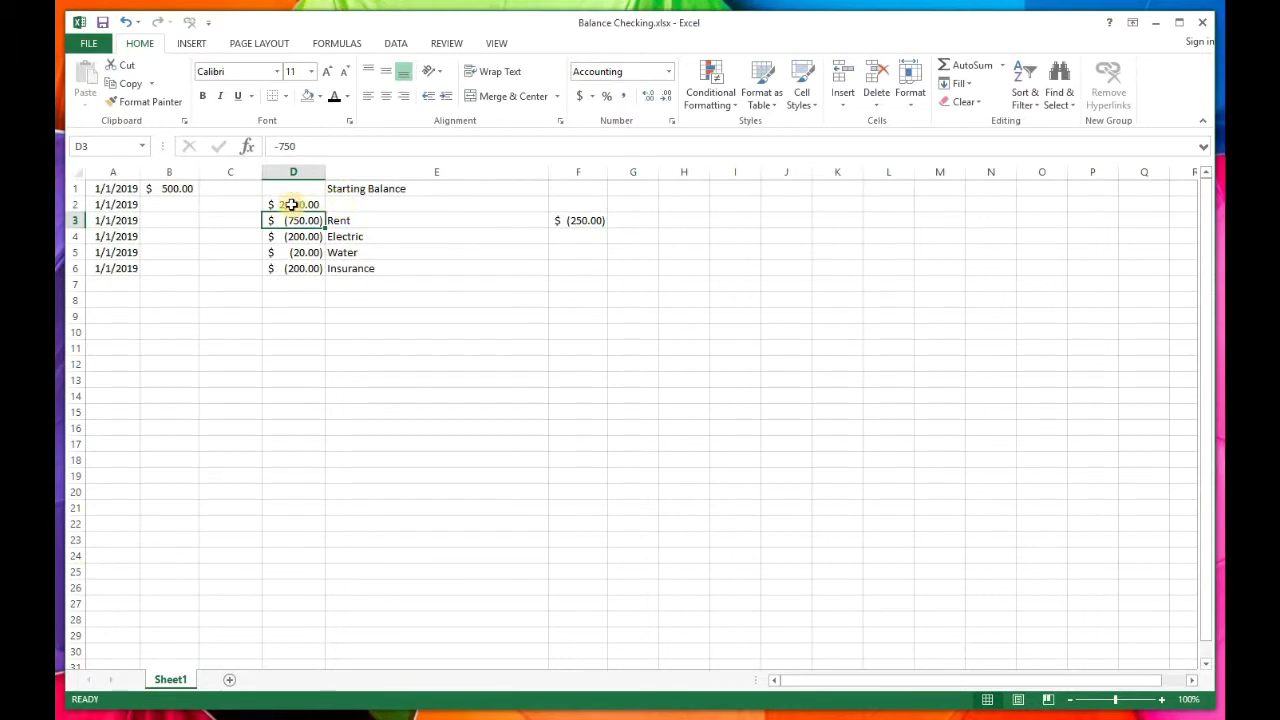
# - Copy the balance formula text from F3 into F2, keeping its cell references as written
pyautogui.click(576, 205)
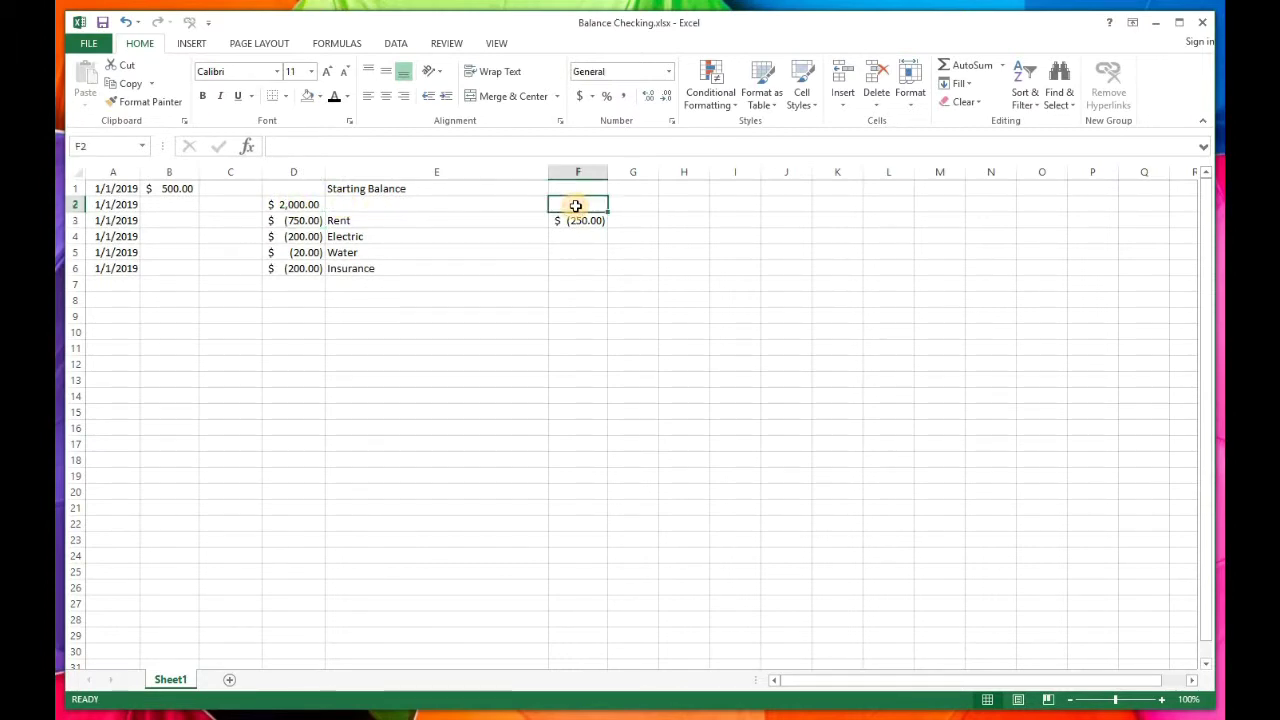
pyautogui.click(587, 220)
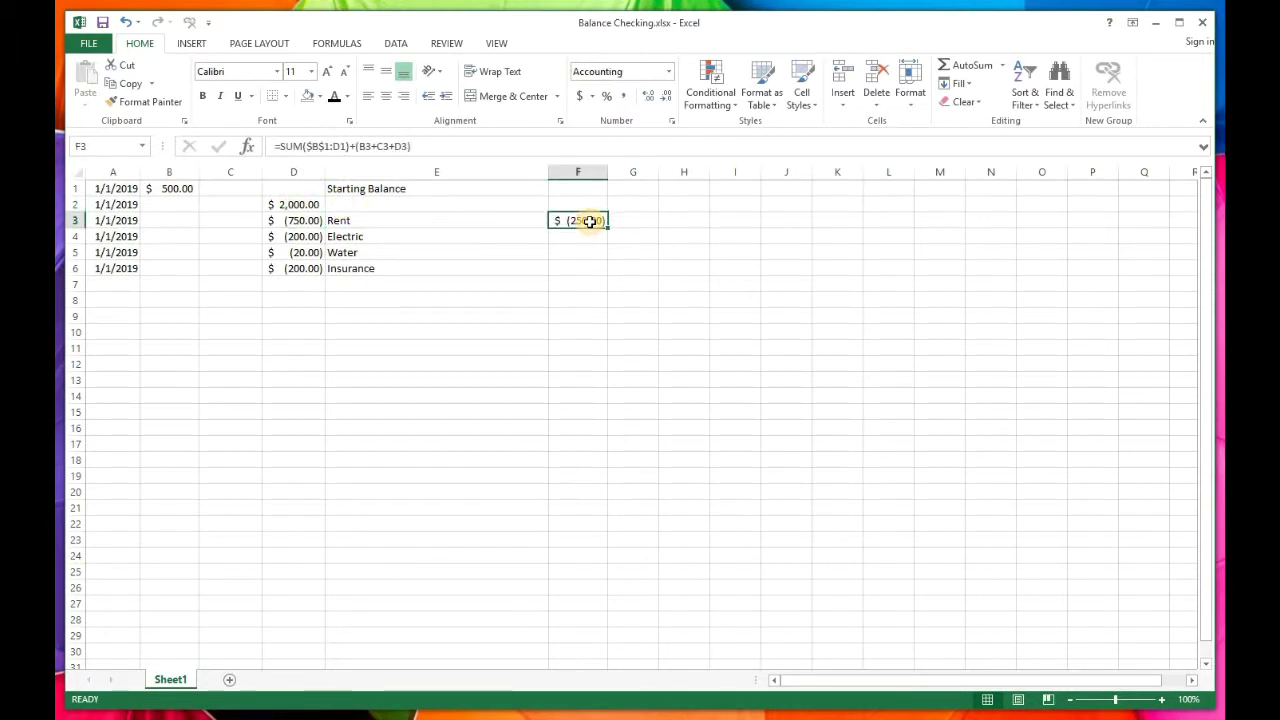
pyautogui.click(592, 205)
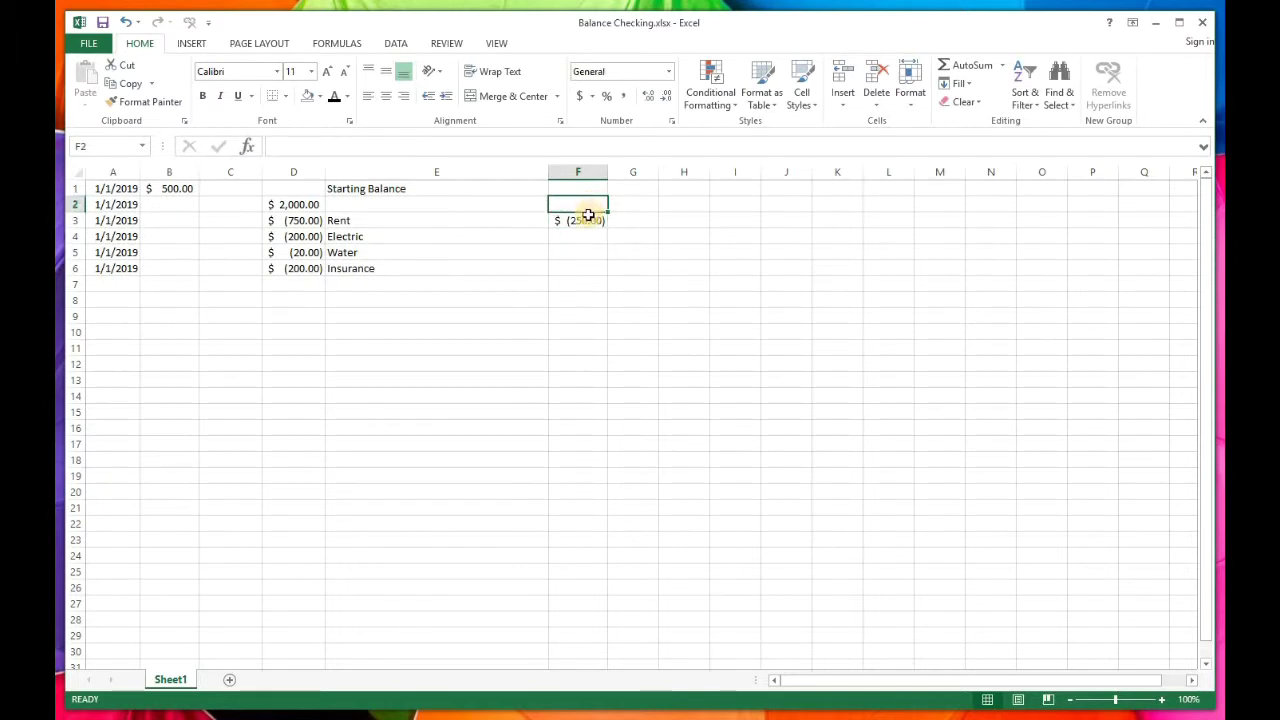
pyautogui.click(586, 220)
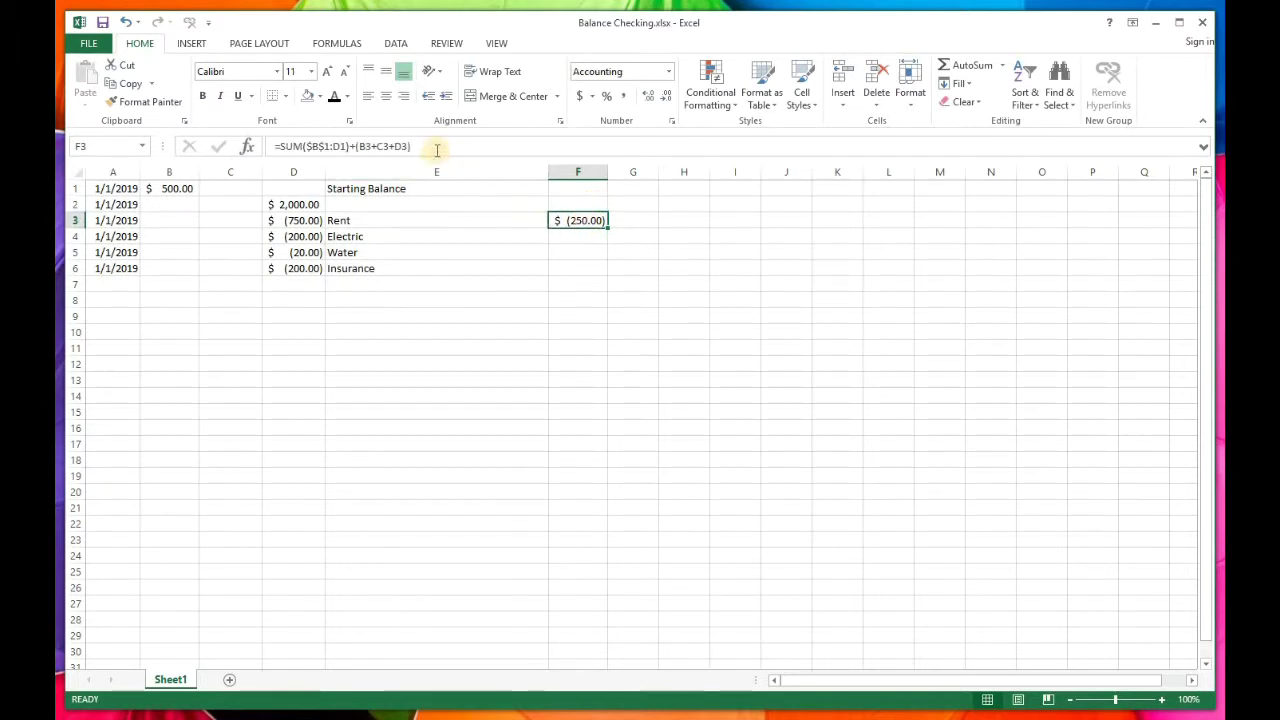
pyautogui.moveTo(420, 146); pyautogui.dragTo(248, 146)
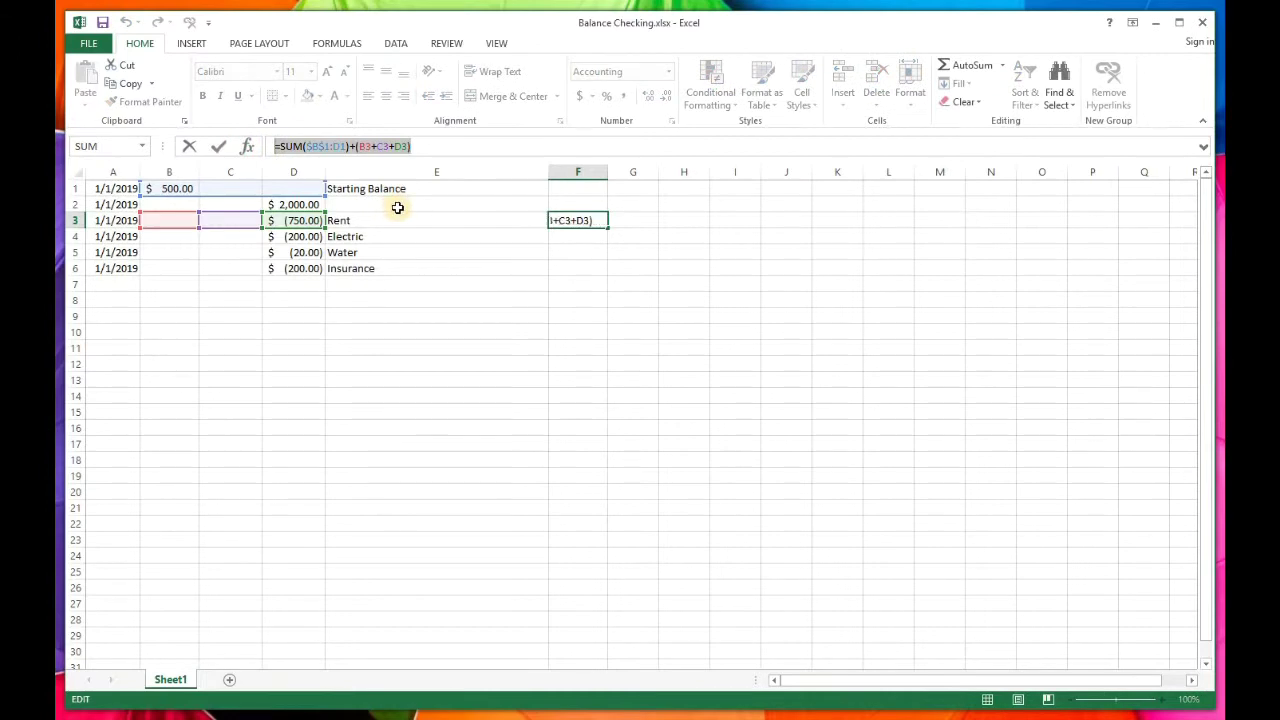
pyautogui.hotkey('ctrl', 'c')
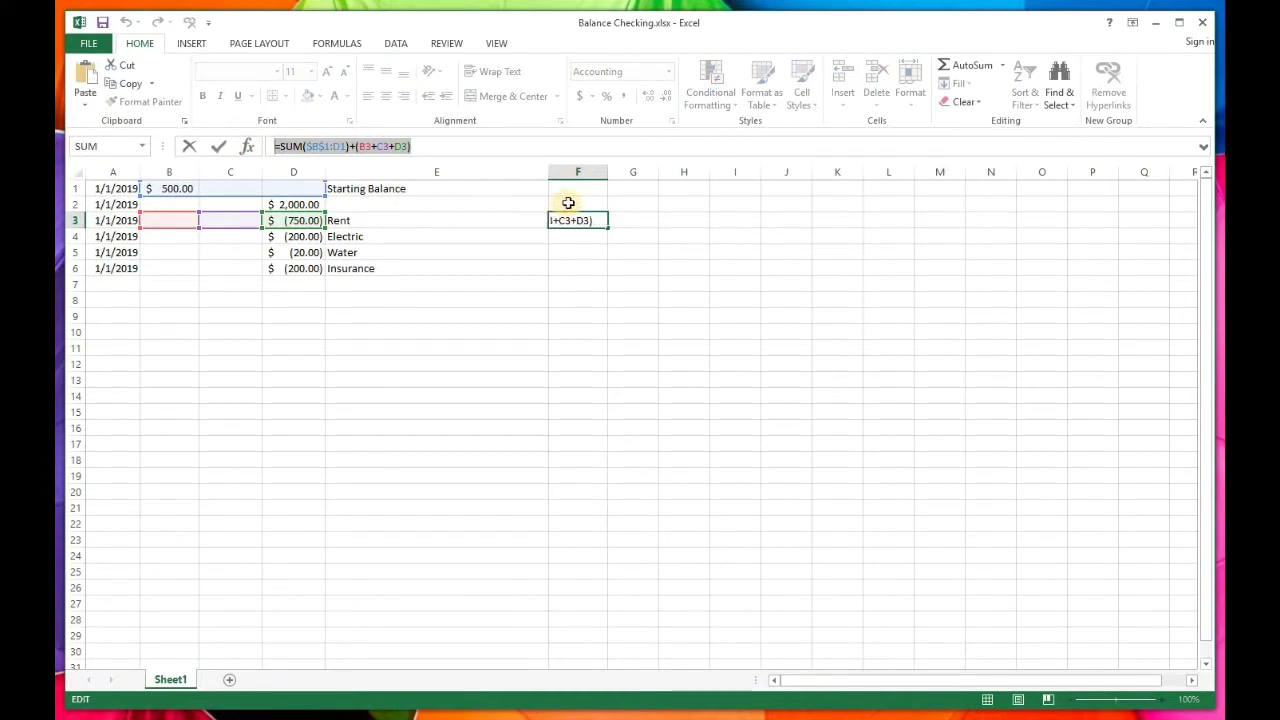
pyautogui.press('Return')
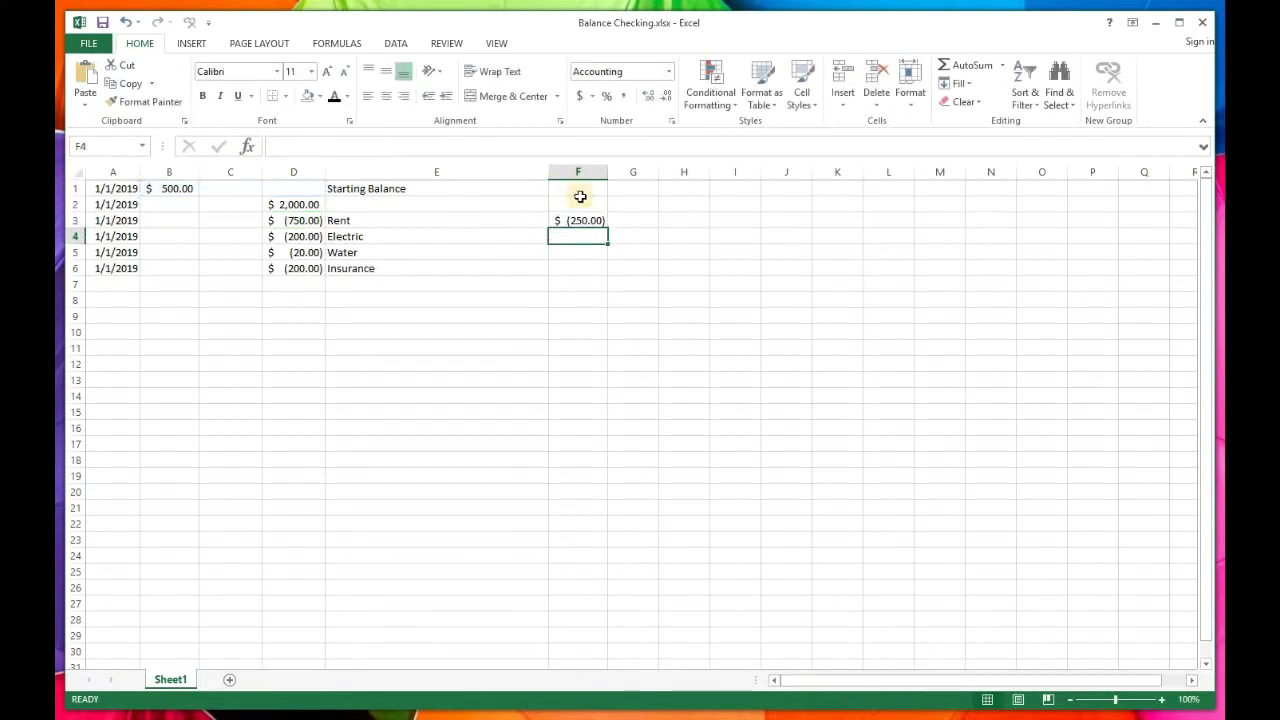
pyautogui.click(591, 204)
pyautogui.click(383, 145)
pyautogui.hotkey('ctrl', 'v')
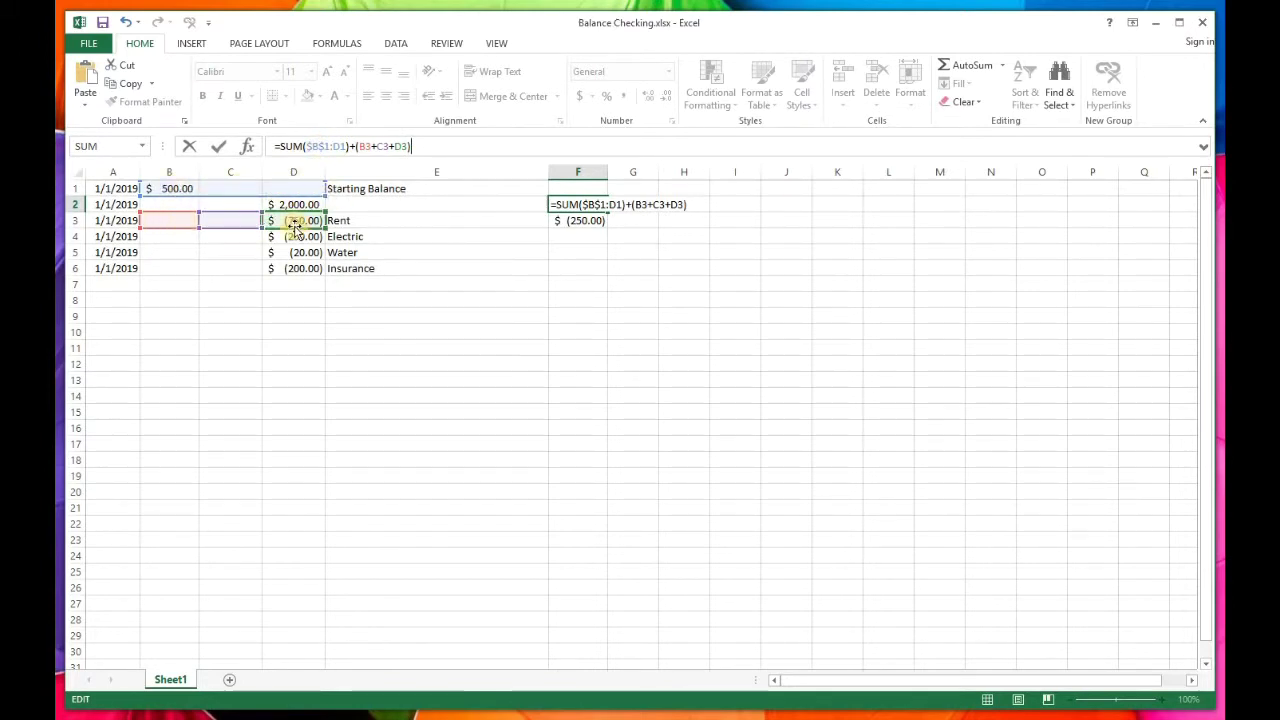
# - Change the row 3 references in F2's formula to row 2, giving =SUM($B$1:D1)+(B2+C2+D2)
pyautogui.click(364, 146)
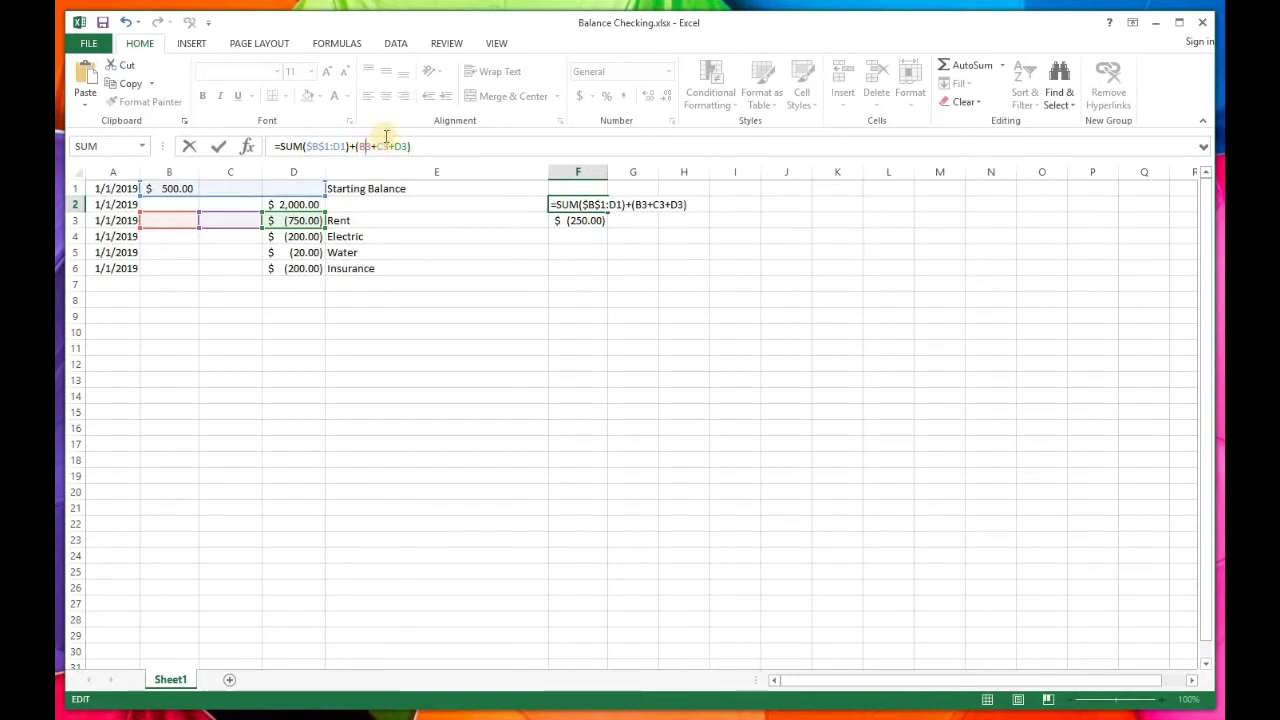
pyautogui.press('Delete')
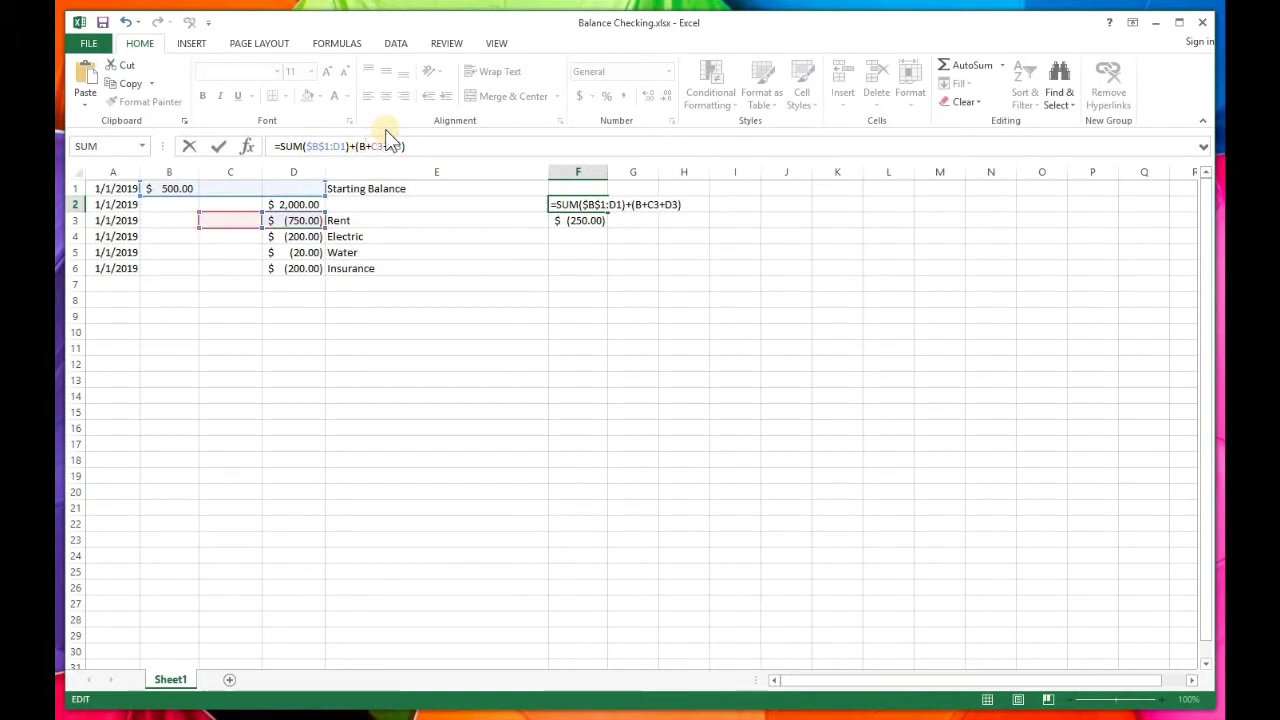
pyautogui.write('2')
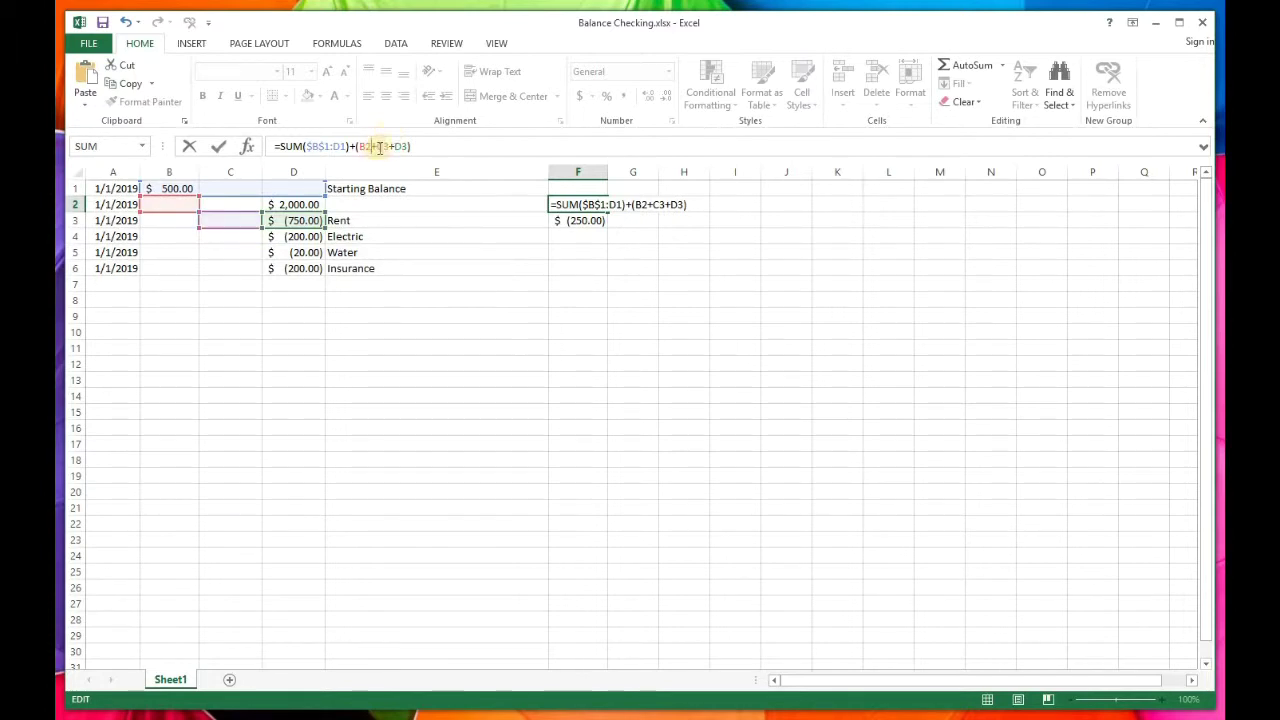
pyautogui.click(384, 146)
pyautogui.press('Delete')
pyautogui.write('2')
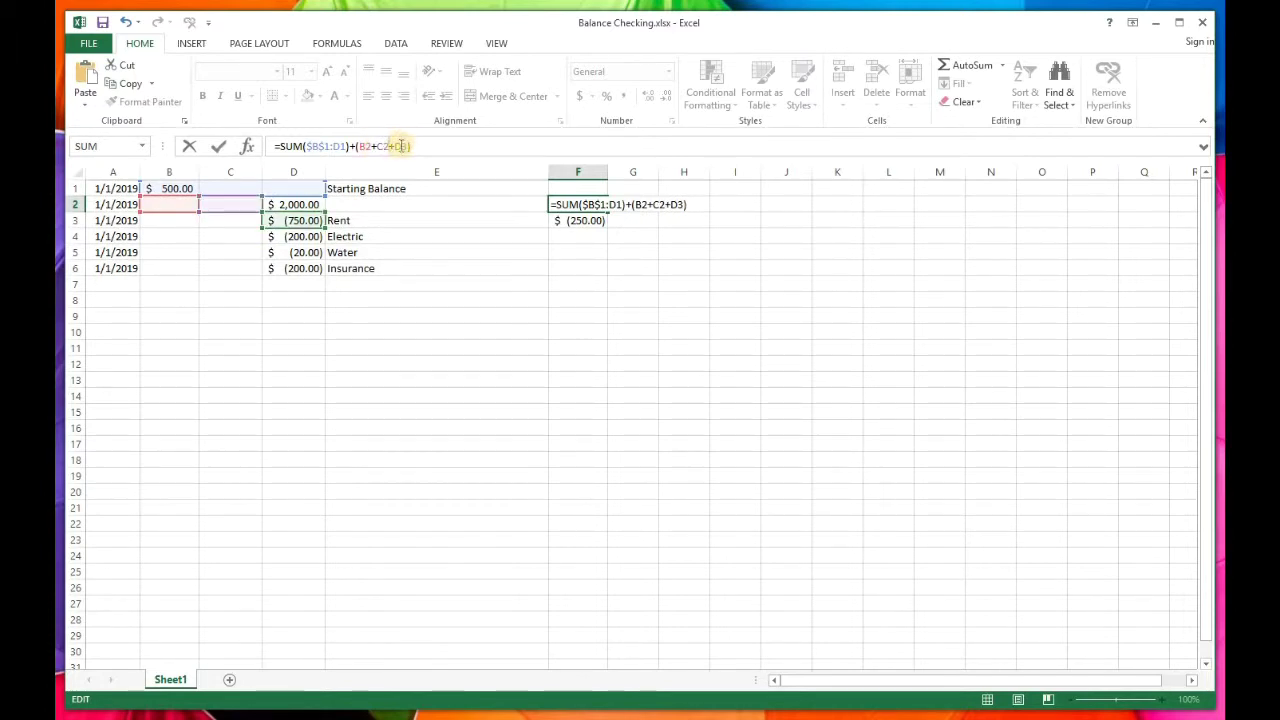
pyautogui.press('Delete')
pyautogui.write('2')
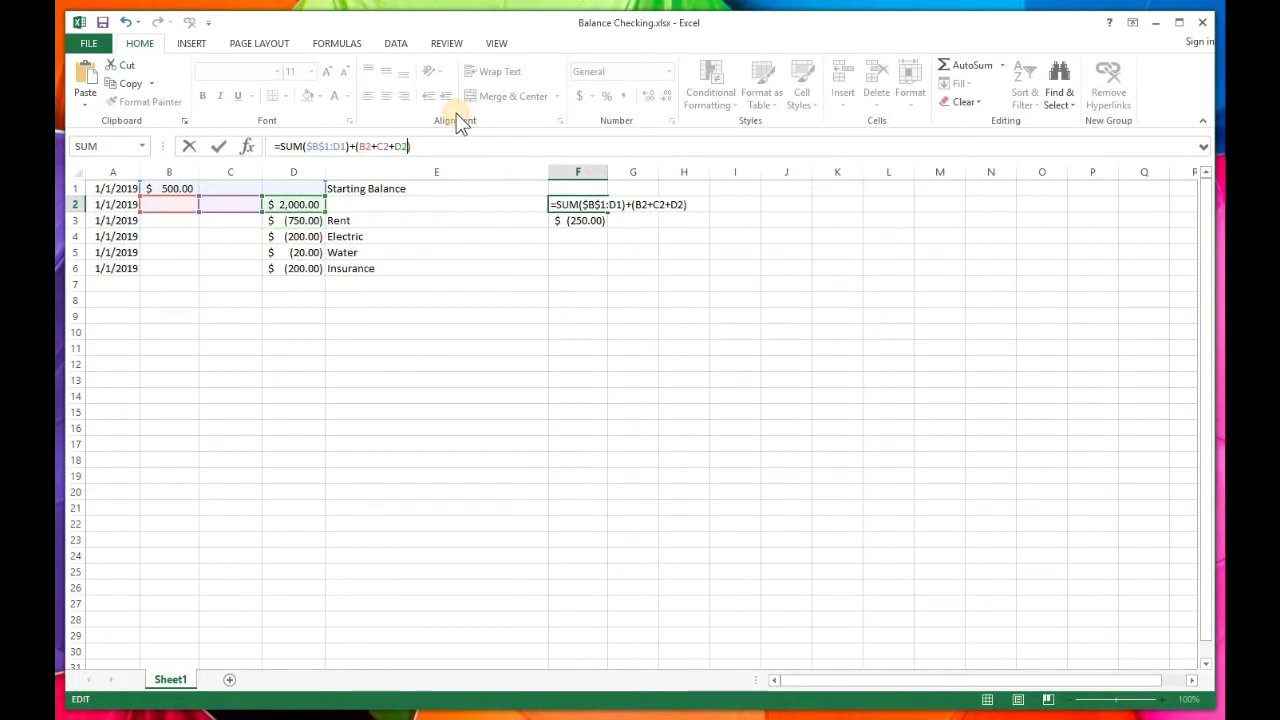
pyautogui.press('Return')
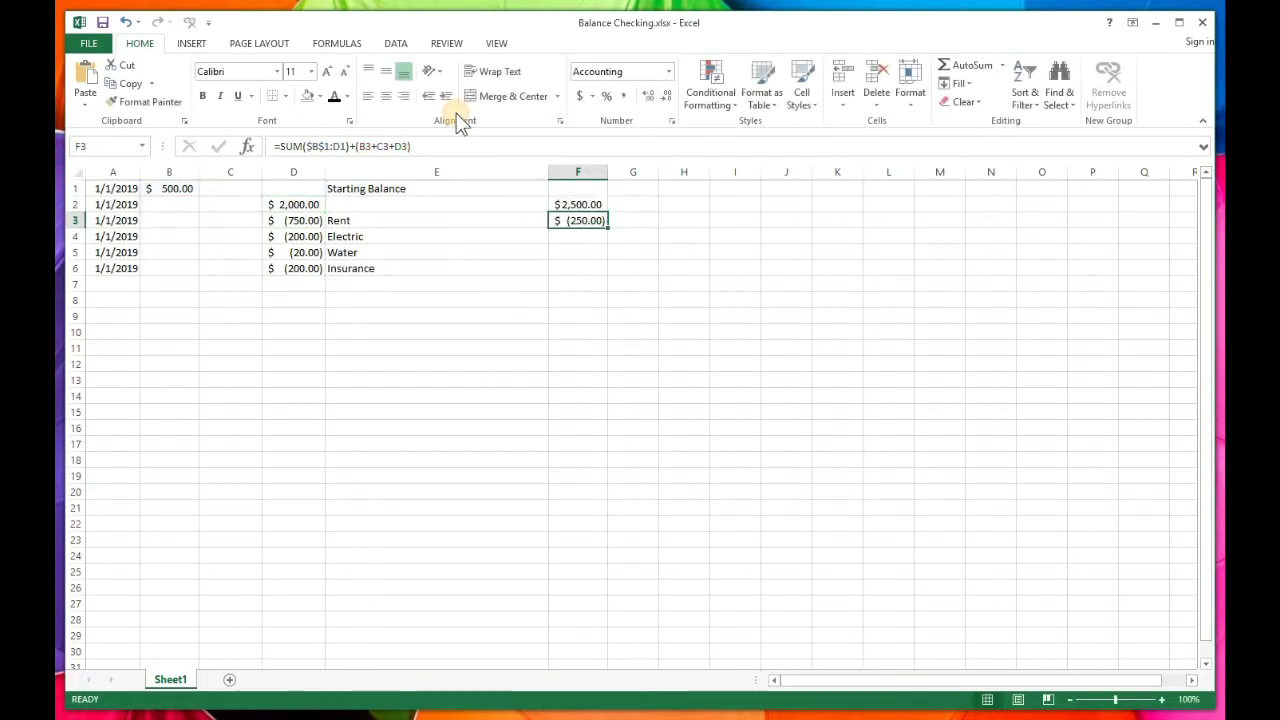
# - Fill the running balance formula from F2 down to F24, then select the Insurance row's balance
pyautogui.click(584, 204)
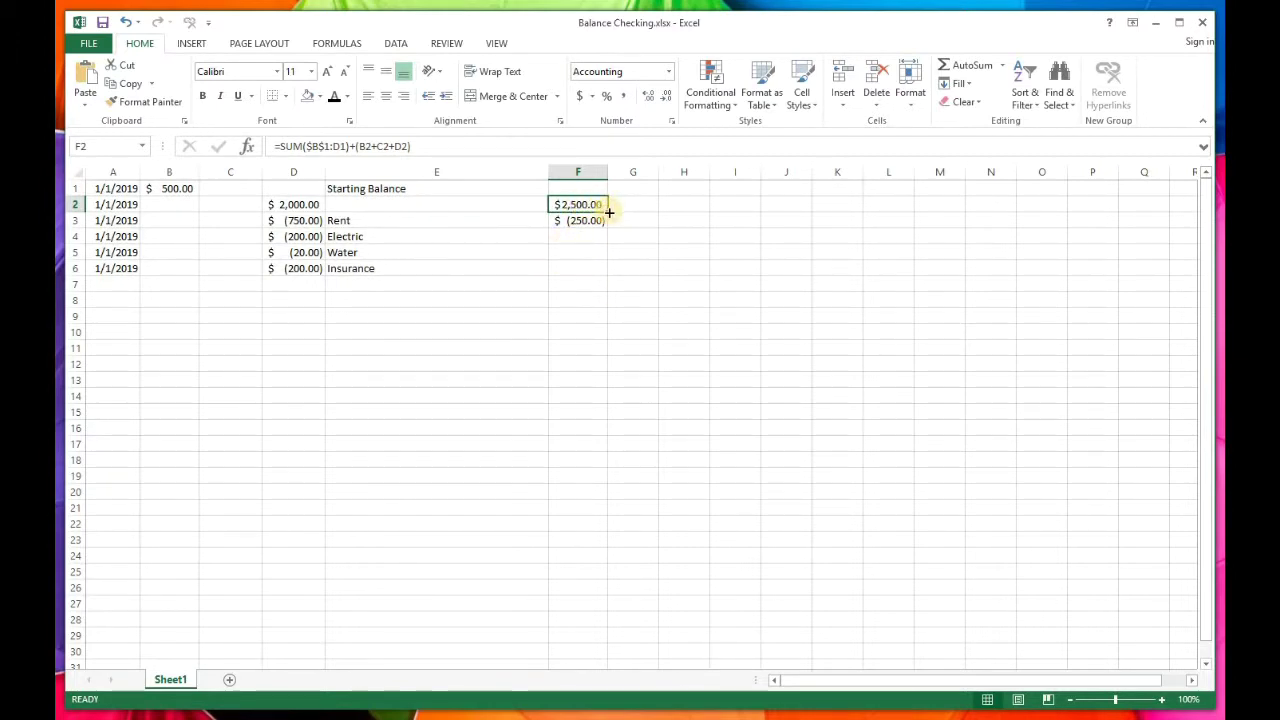
pyautogui.moveTo(609, 212); pyautogui.dragTo(608, 272)
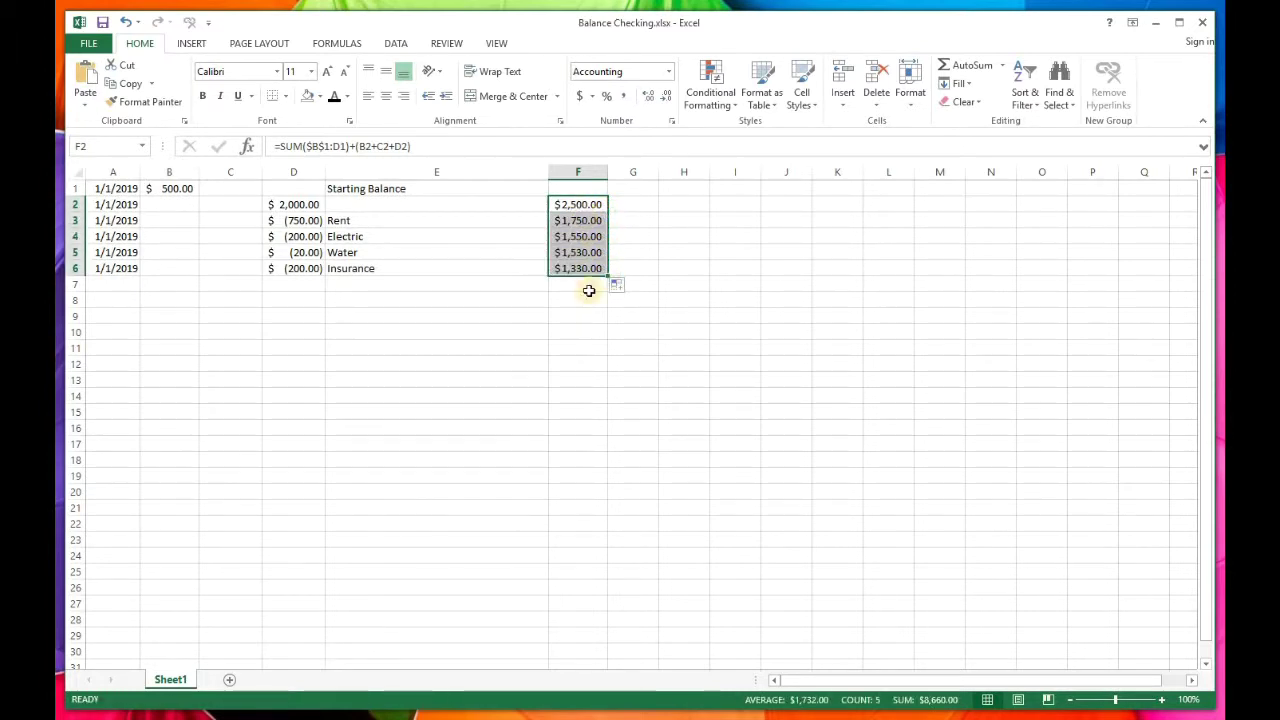
pyautogui.moveTo(607, 276); pyautogui.dragTo(614, 560)
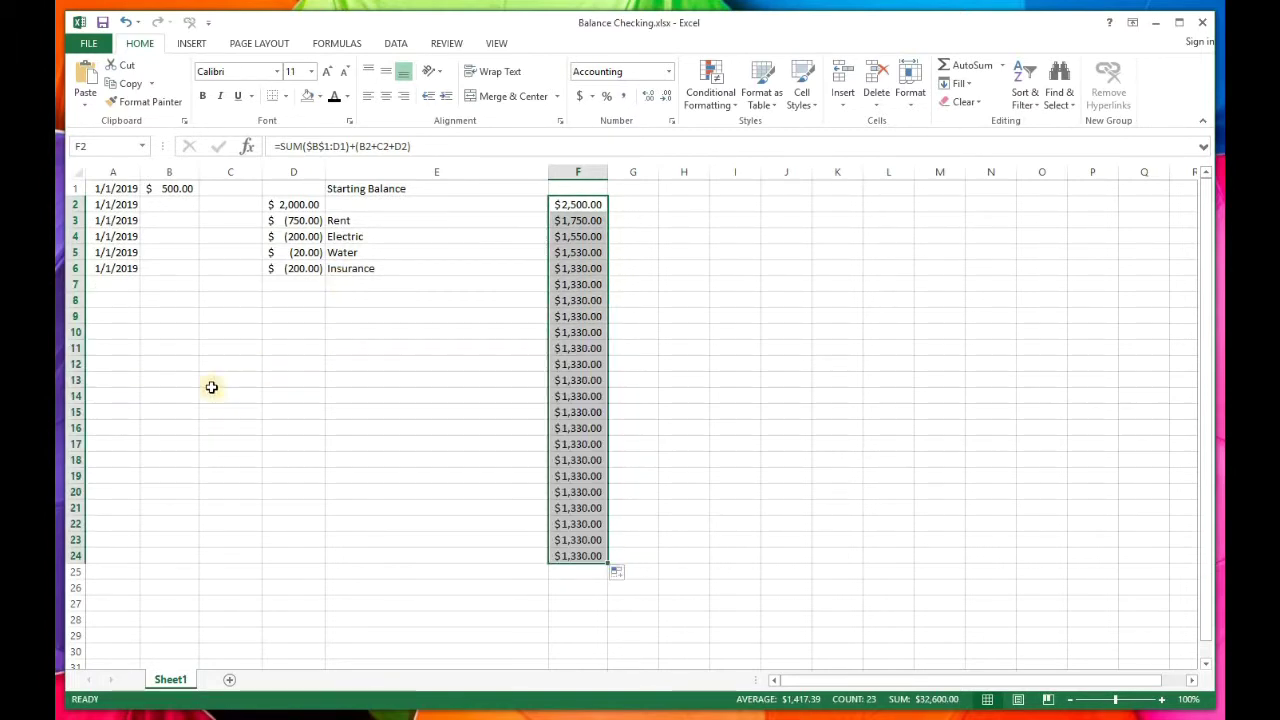
pyautogui.click(585, 269)
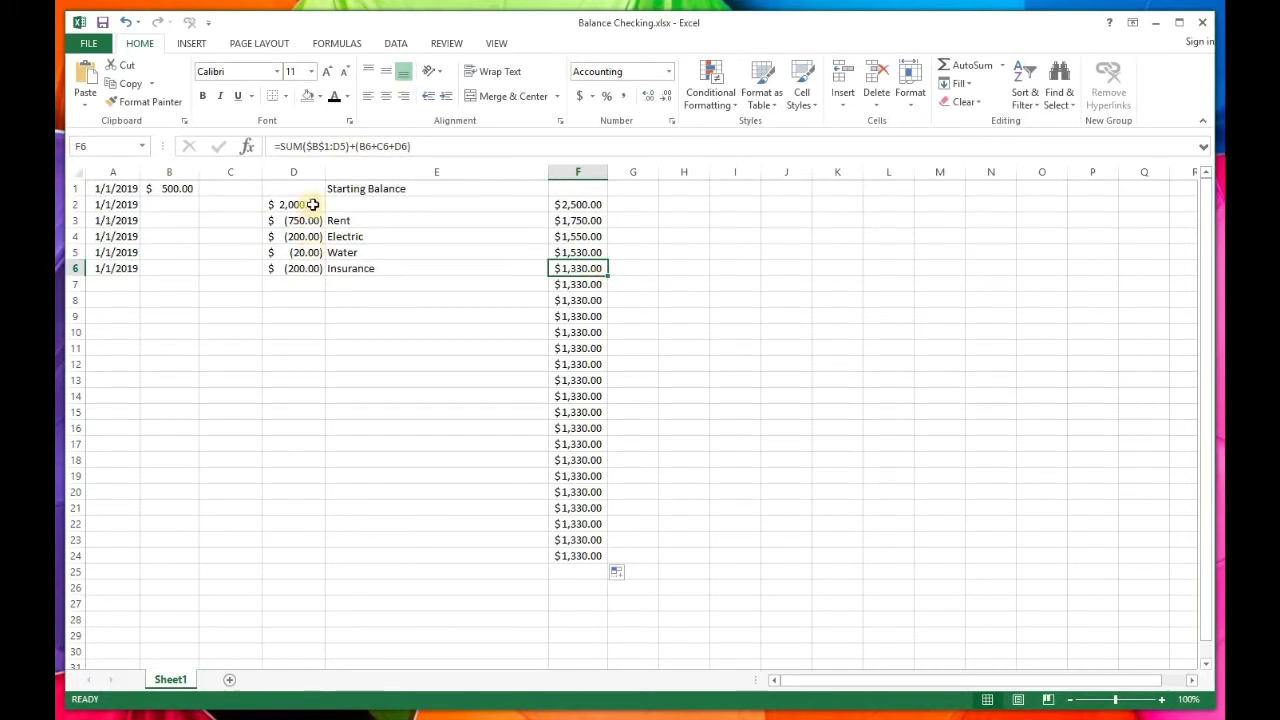
# - Label the deposit in E2 as Paycheck, then select the balance in F6
pyautogui.click(366, 204)
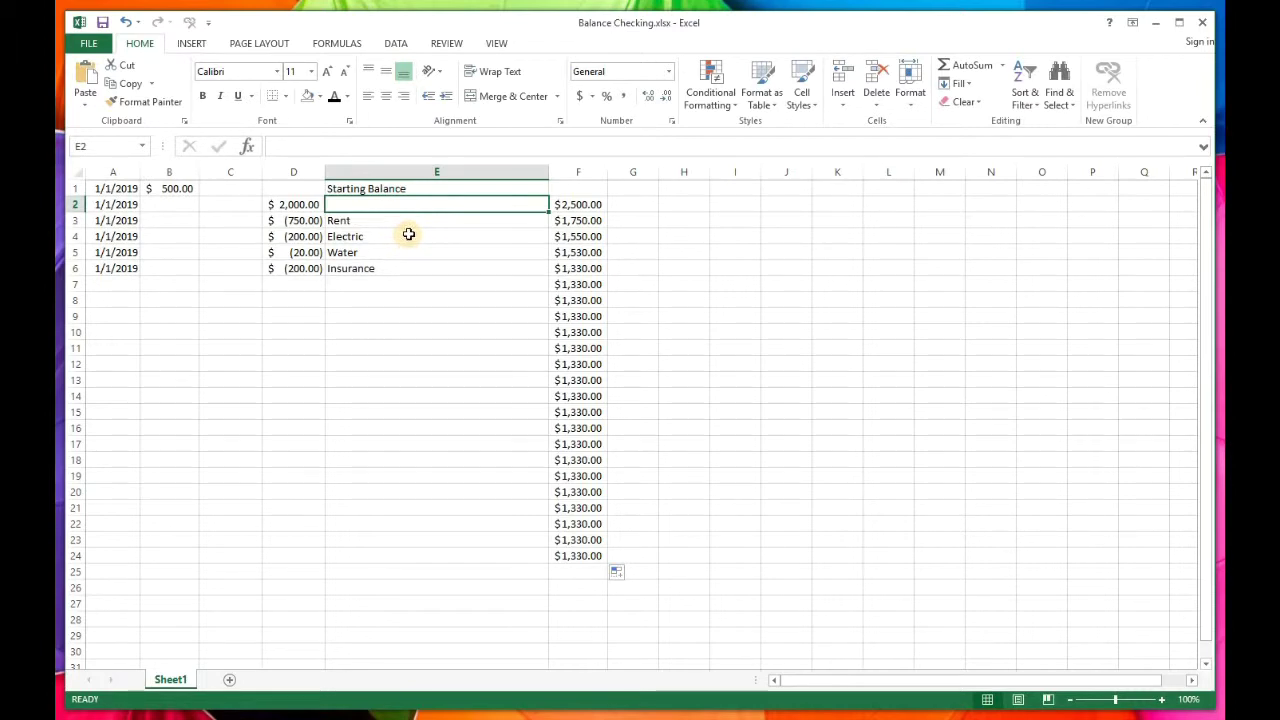
pyautogui.write('Payche')
pyautogui.press('Return')
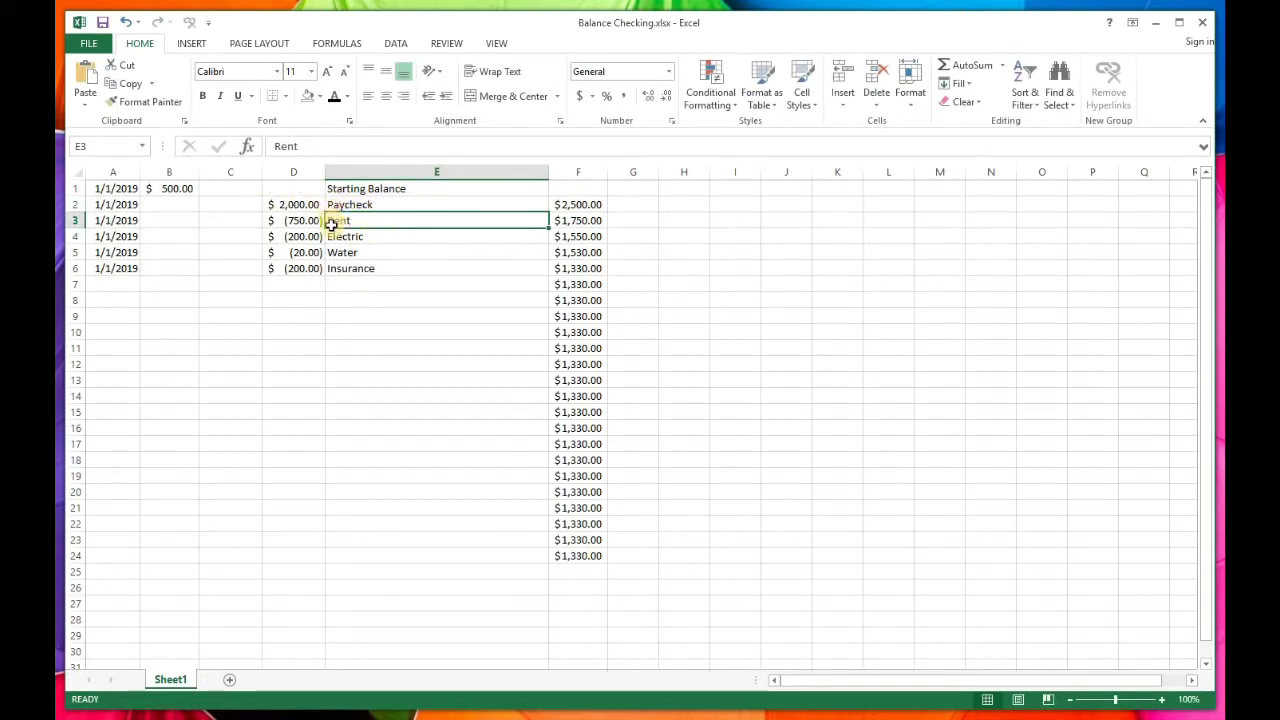
pyautogui.click(594, 271)
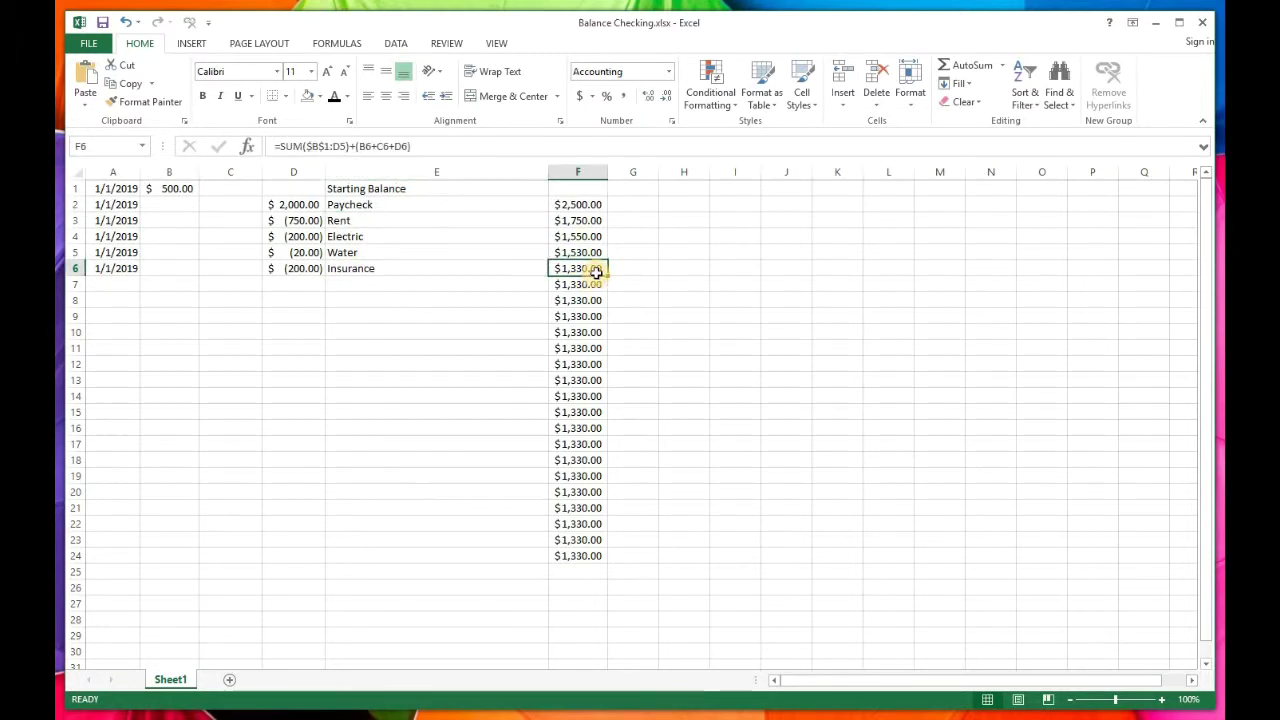
# - Add the expense labels Car in E7 and Truck in E8
pyautogui.click(352, 282)
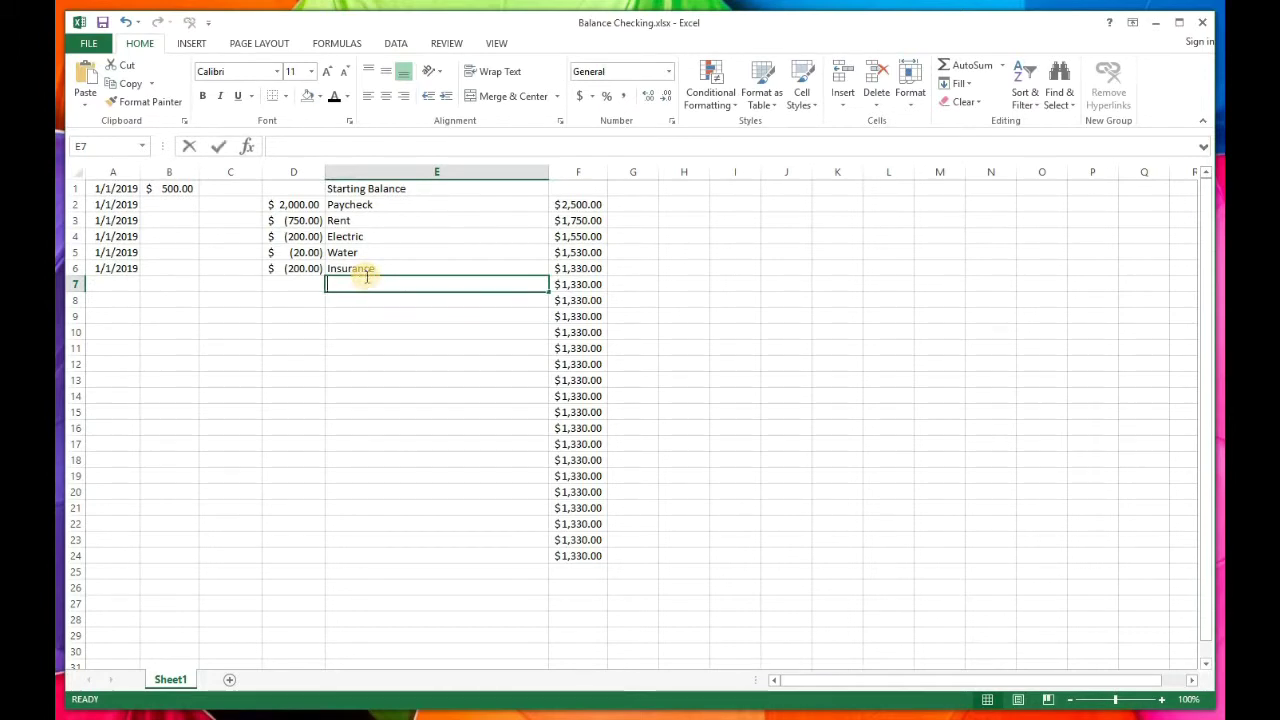
pyautogui.write('Car')
pyautogui.press('Return')
pyautogui.write('T')
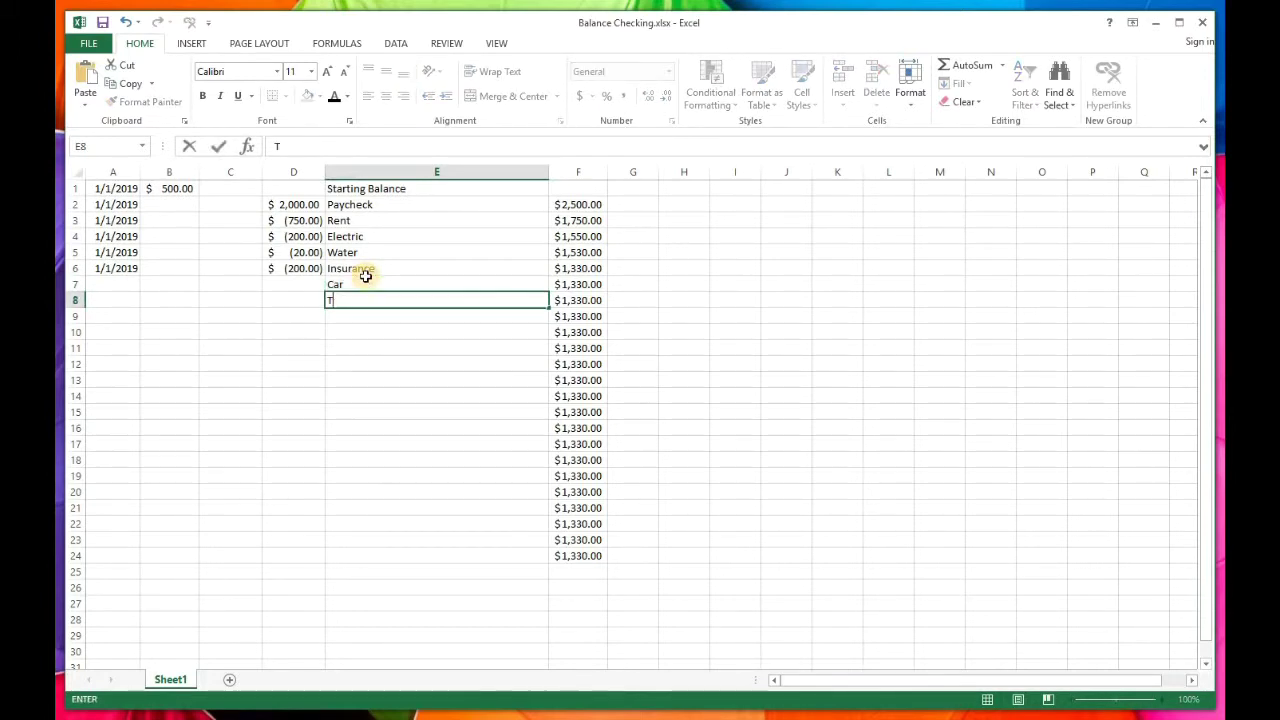
pyautogui.write('ruck')
pyautogui.press('Return')
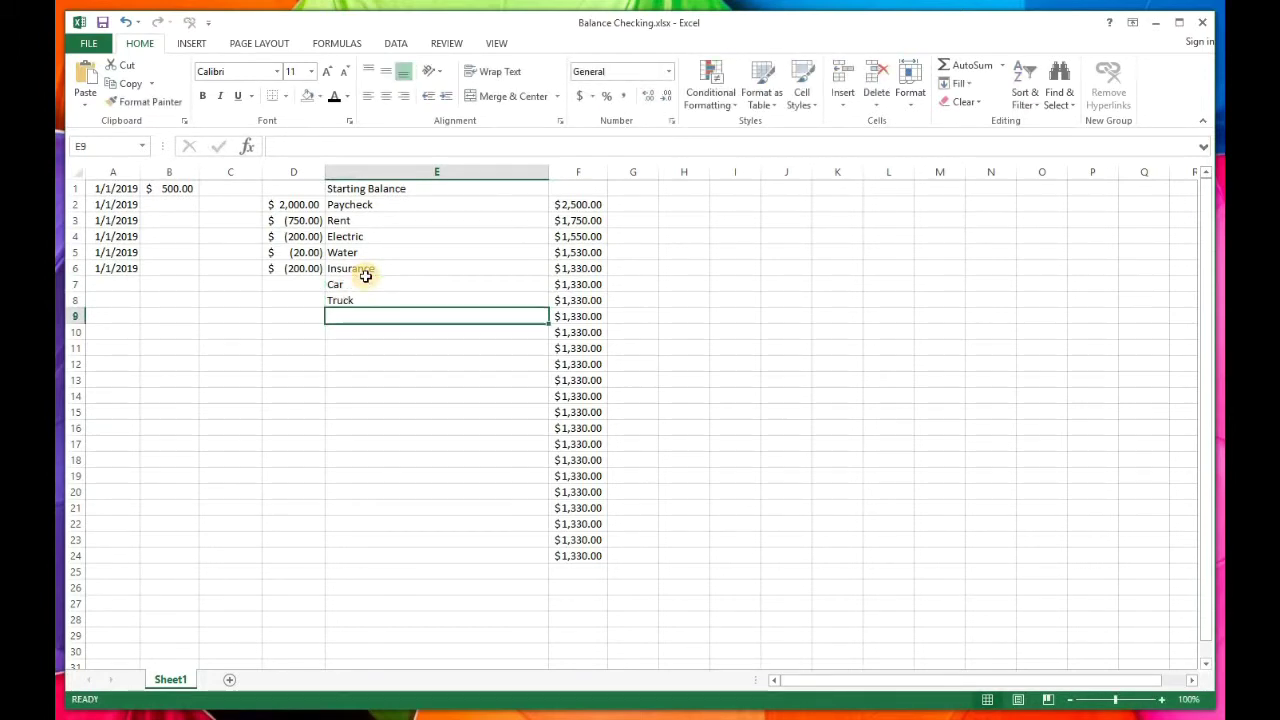
# - Enter the amounts 500 for Car in D7 and 600 for Truck in D8
pyautogui.click(302, 283)
pyautogui.write('500')
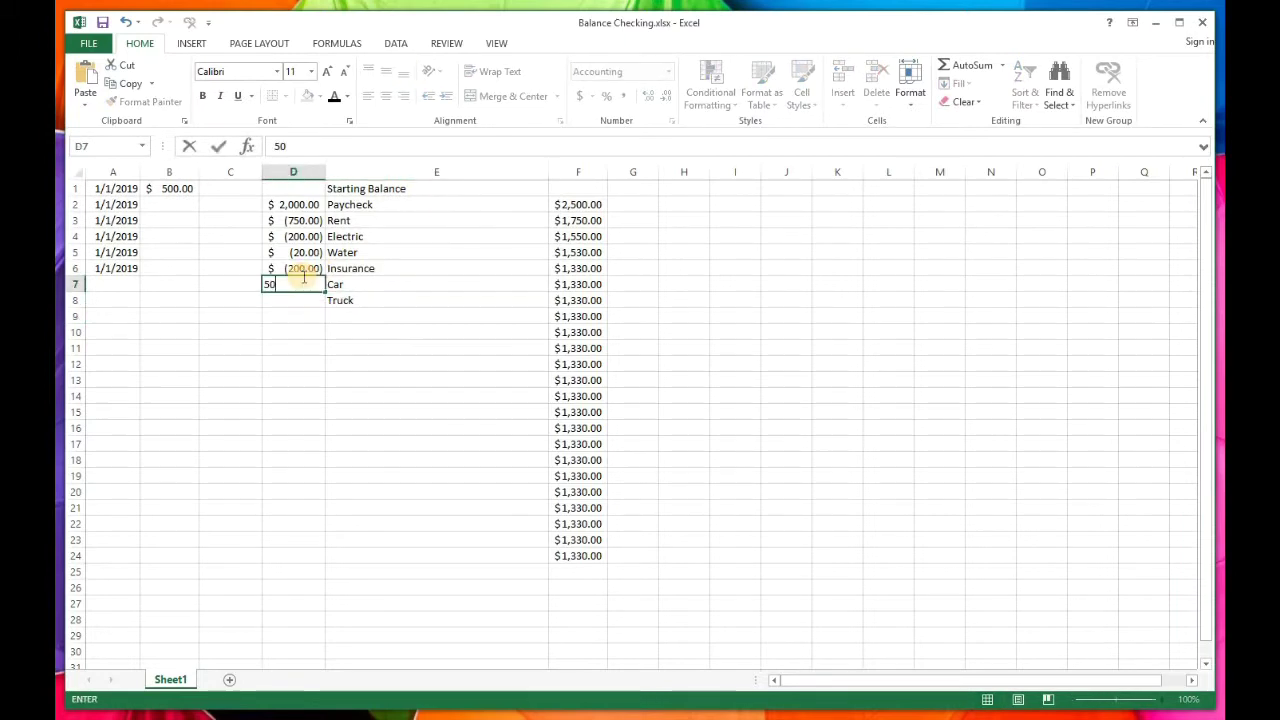
pyautogui.press('Return')
pyautogui.write('600')
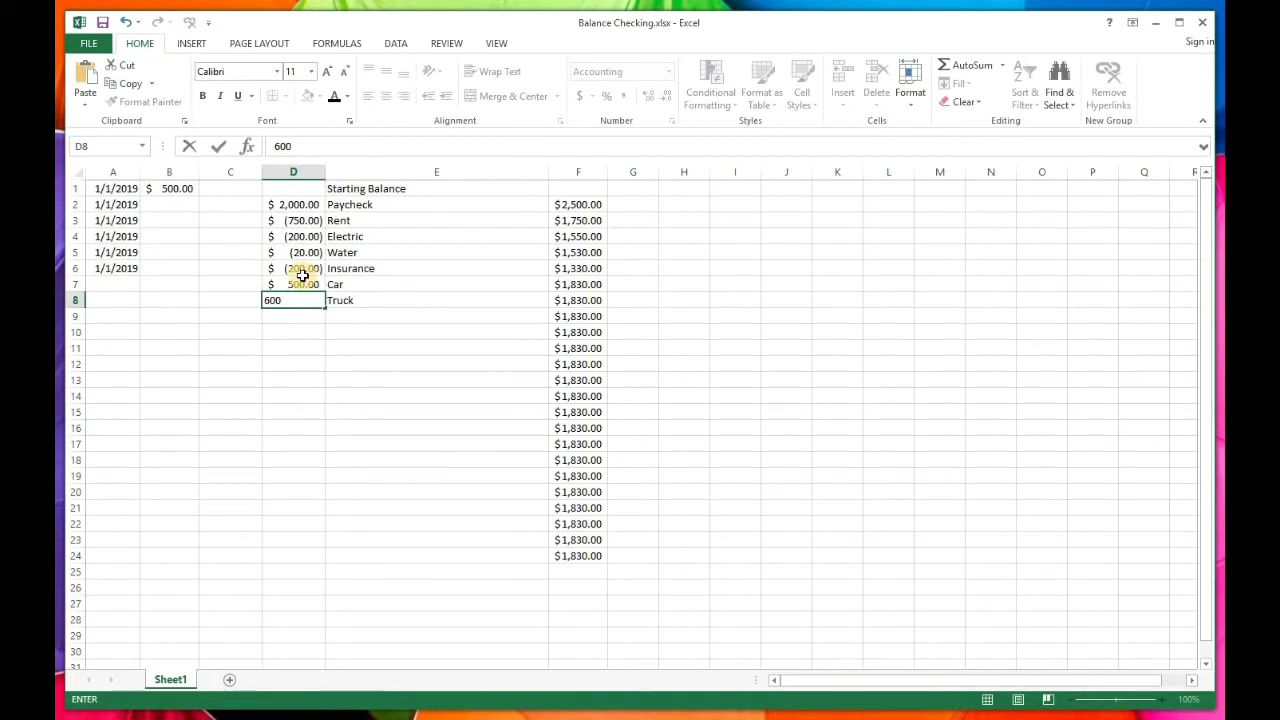
pyautogui.press('Return')
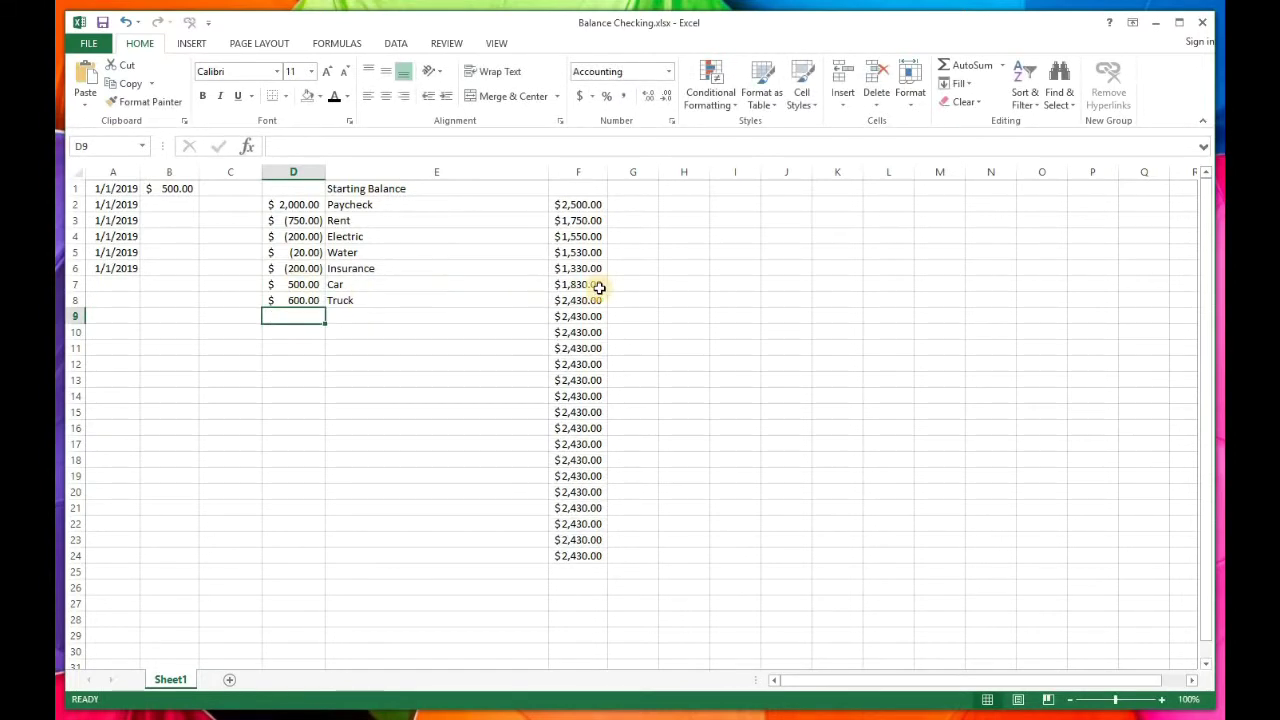
# - Make the Car and Truck amounts negative, with -500 in D7 and -600 in D8
pyautogui.doubleClick(286, 284)
pyautogui.write('-500')
pyautogui.press('Return')
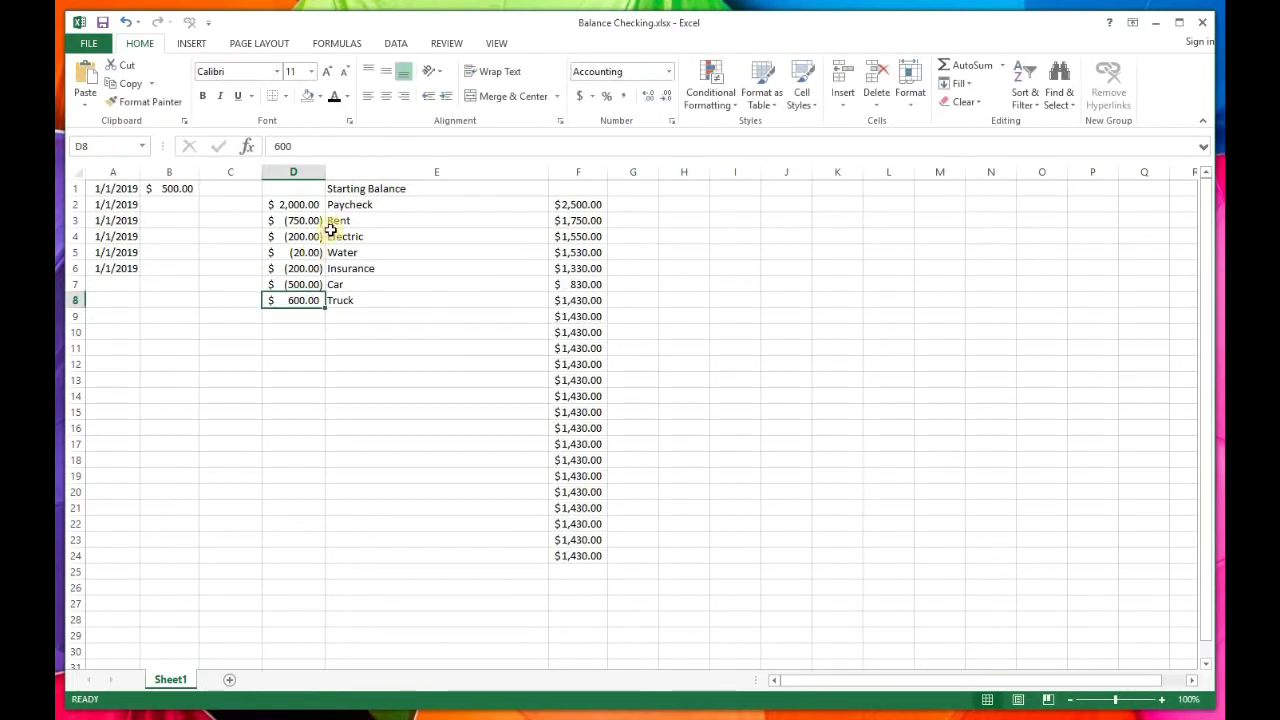
pyautogui.doubleClick(290, 297)
pyautogui.write('-')
pyautogui.press('Return')
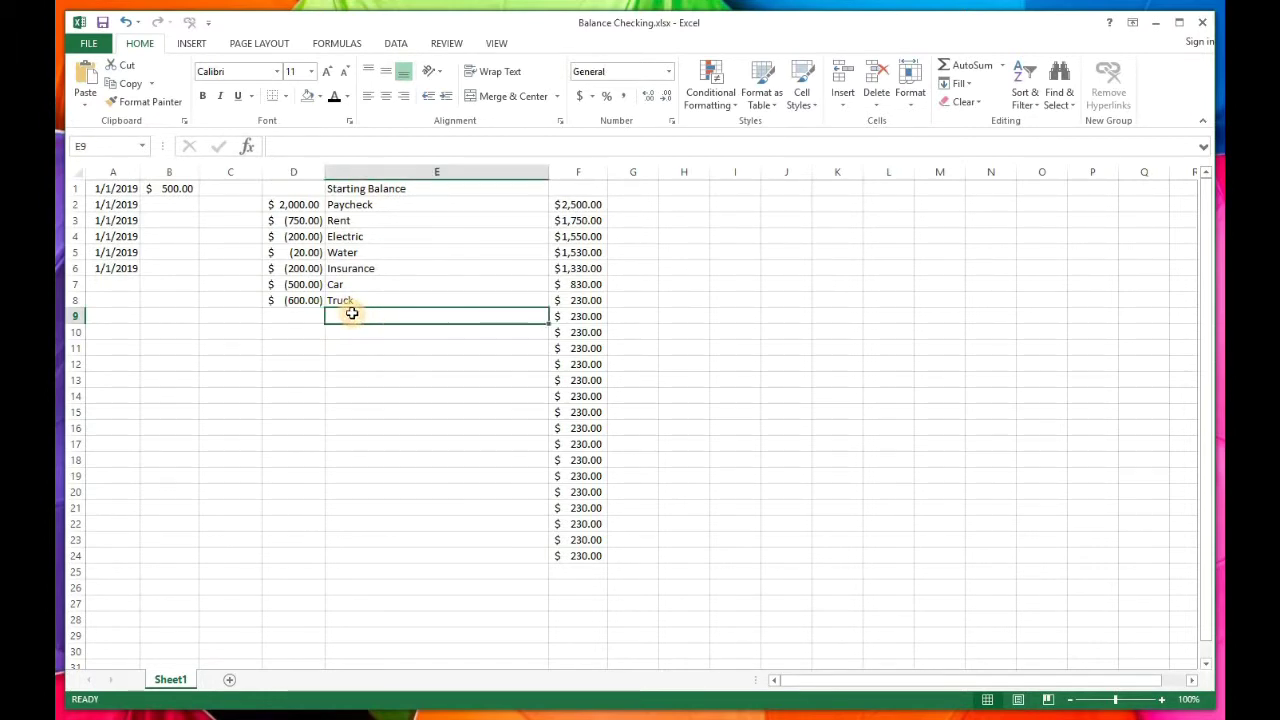
# - Add the expense label Kroger in E9
pyautogui.write('Gr')
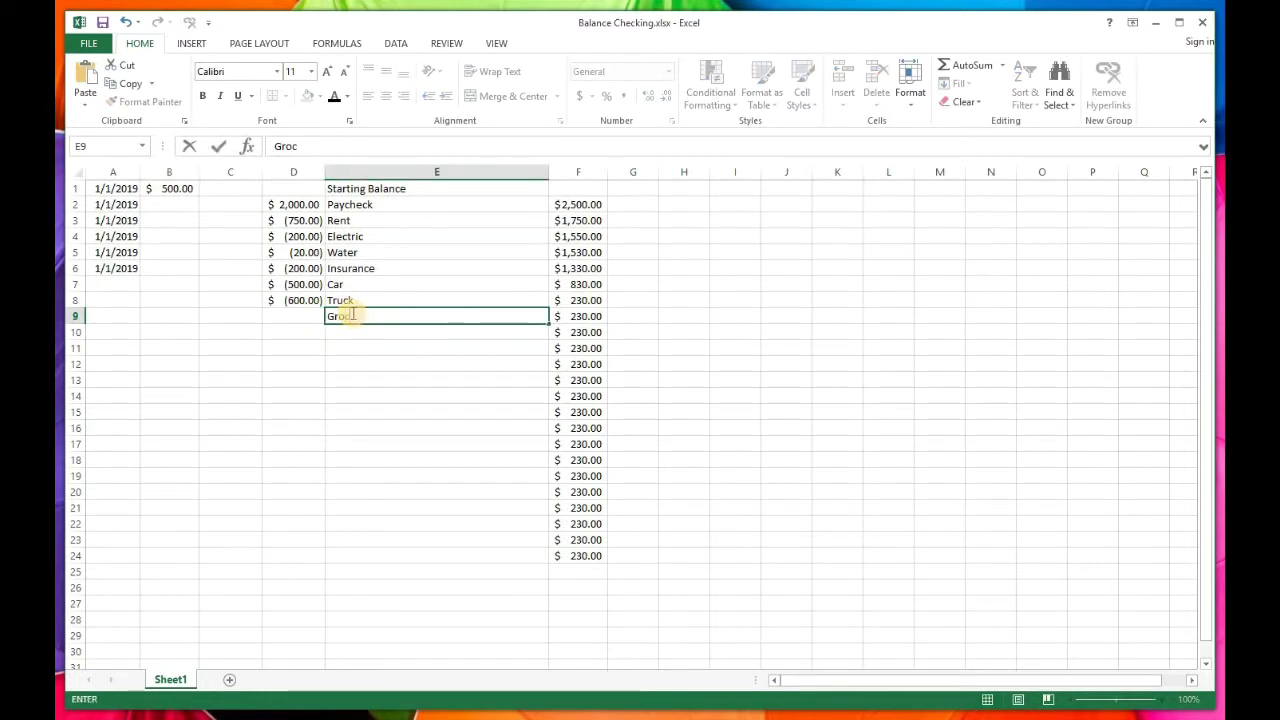
pyautogui.write('o')
pyautogui.press('BackSpace')
pyautogui.press('BackSpace')
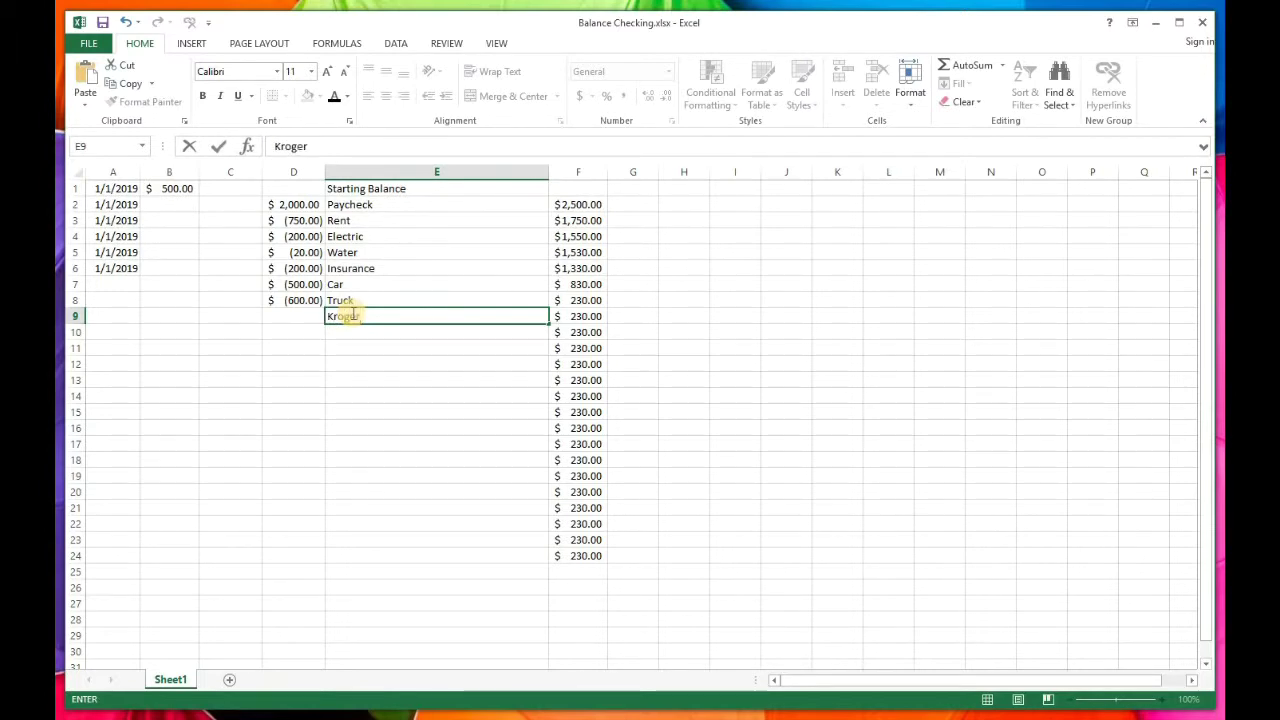
pyautogui.press('Return')
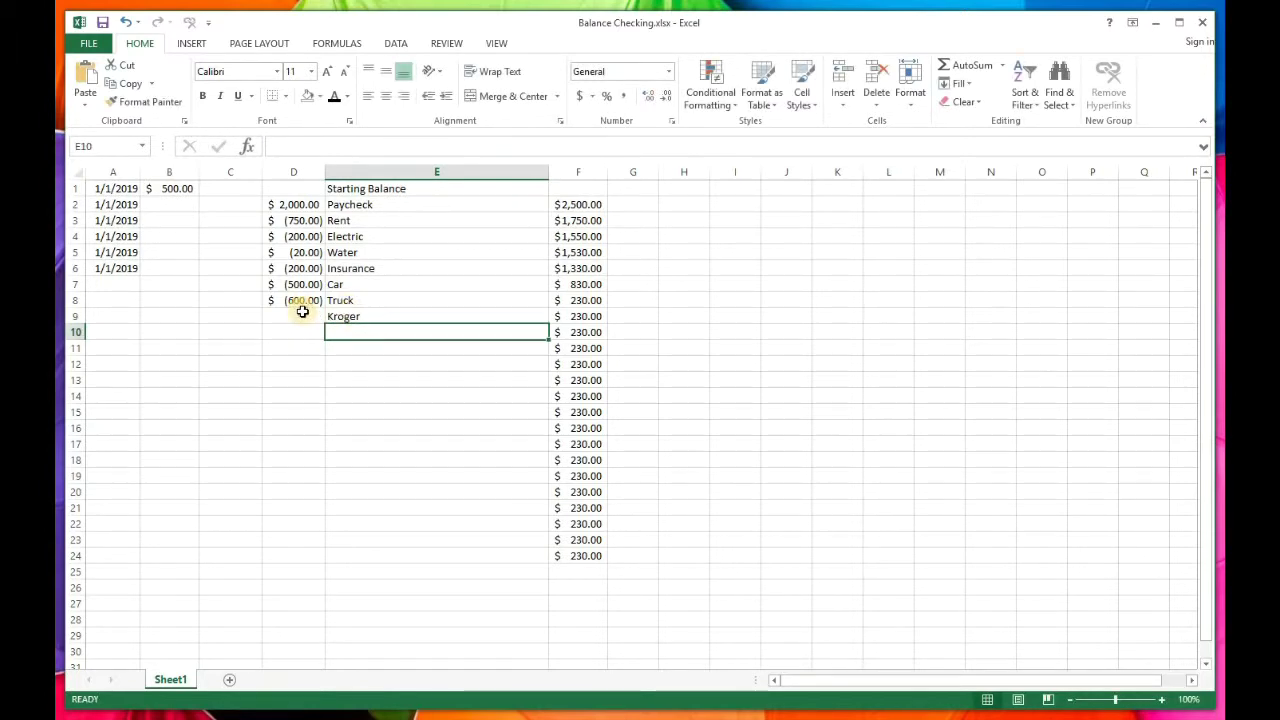
# - Enter the Kroger amount as -300 in D9, then select the balance in F9
pyautogui.click(302, 312)
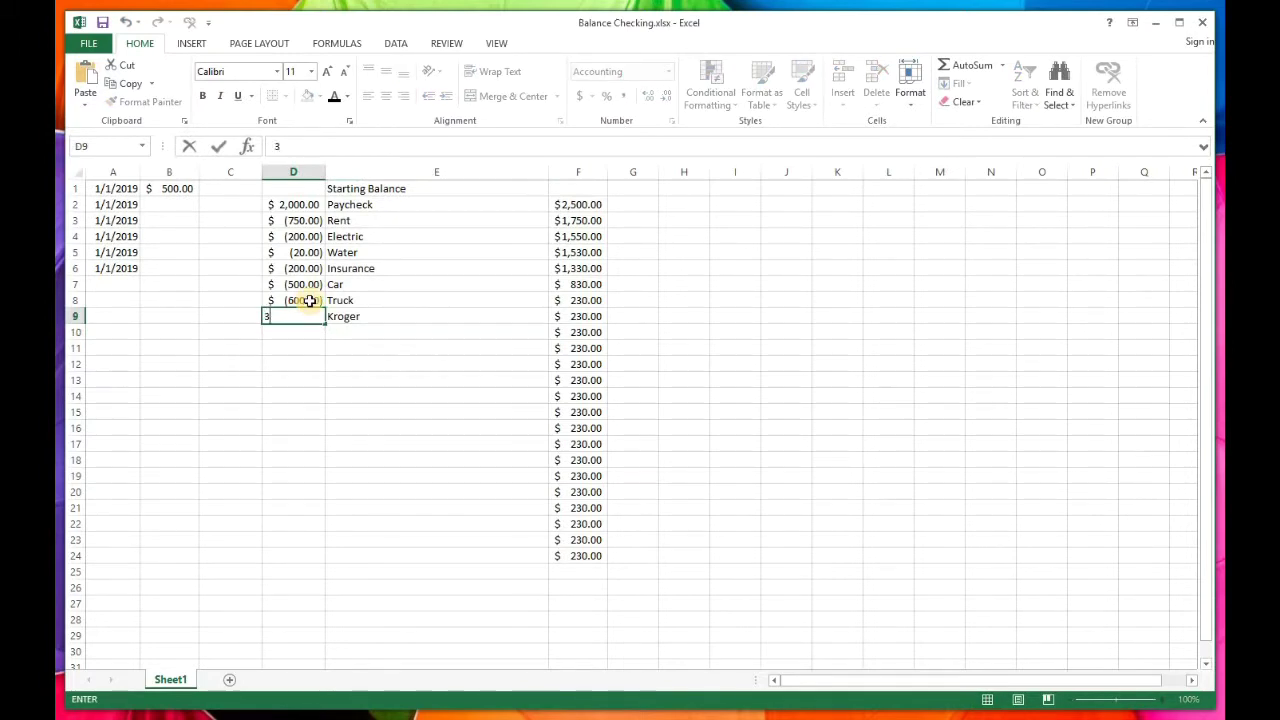
pyautogui.press('Return')
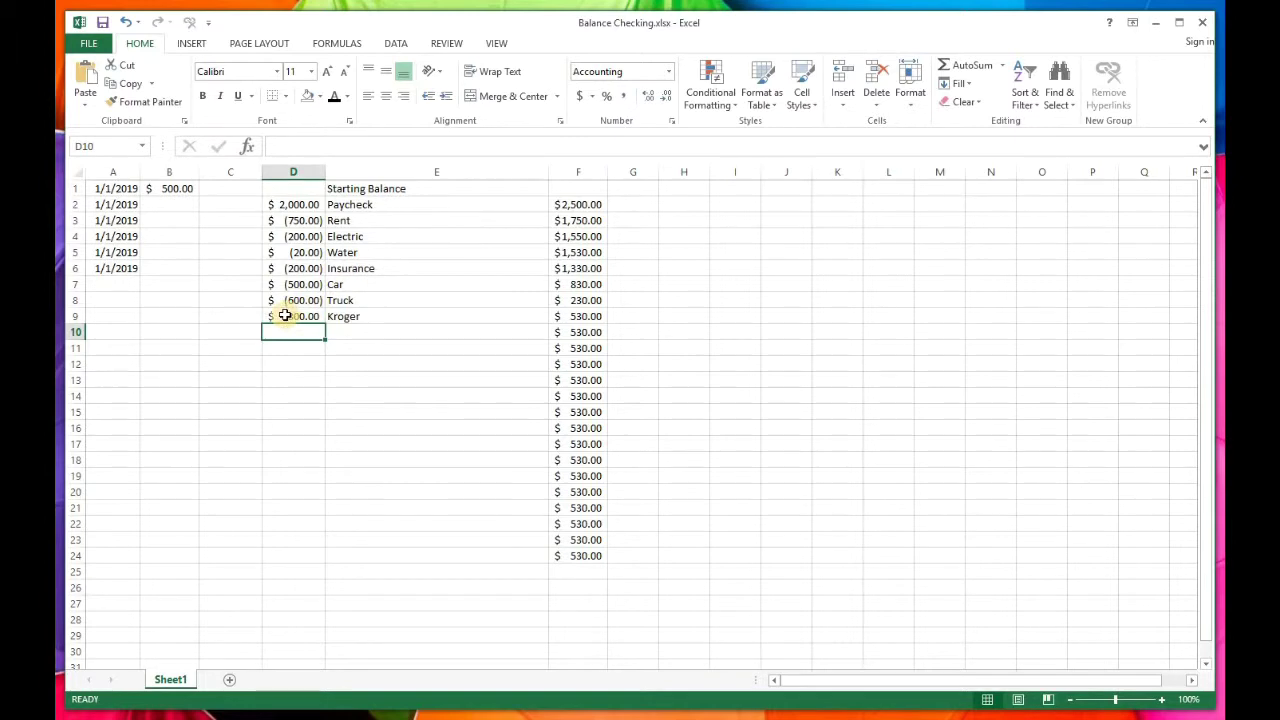
pyautogui.click(295, 312)
pyautogui.write('-300')
pyautogui.press('Return')
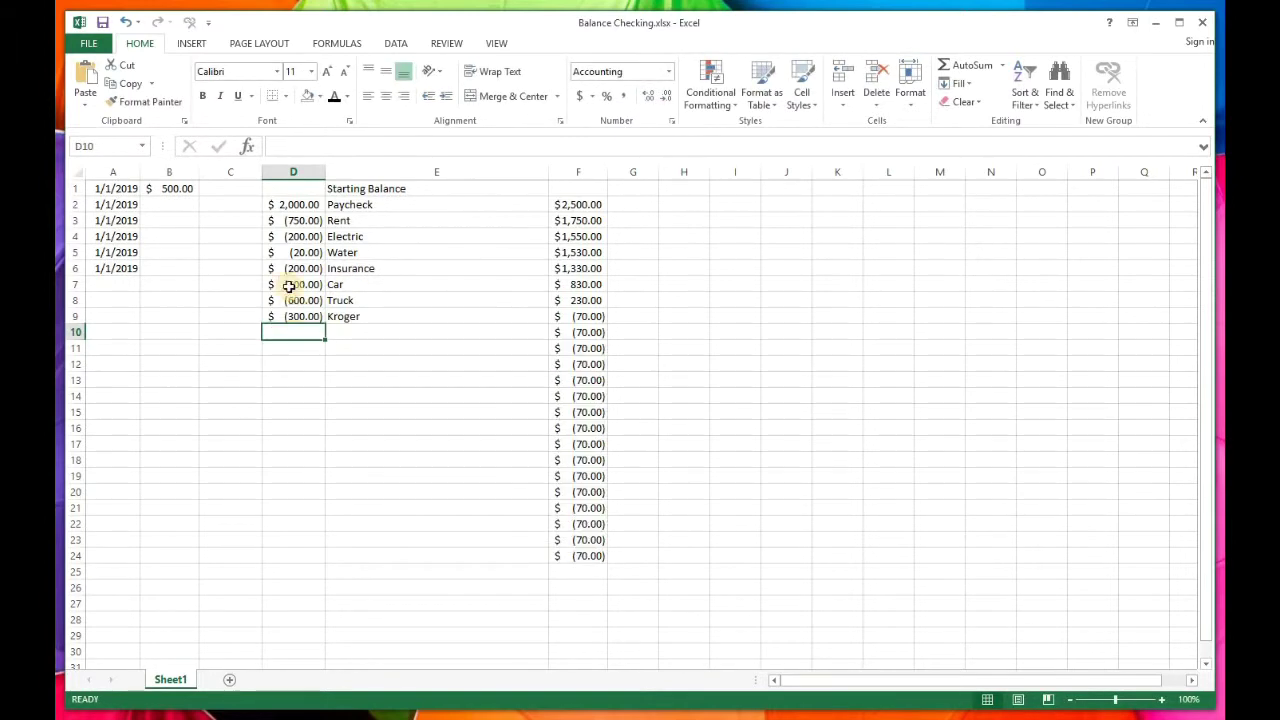
pyautogui.click(593, 316)
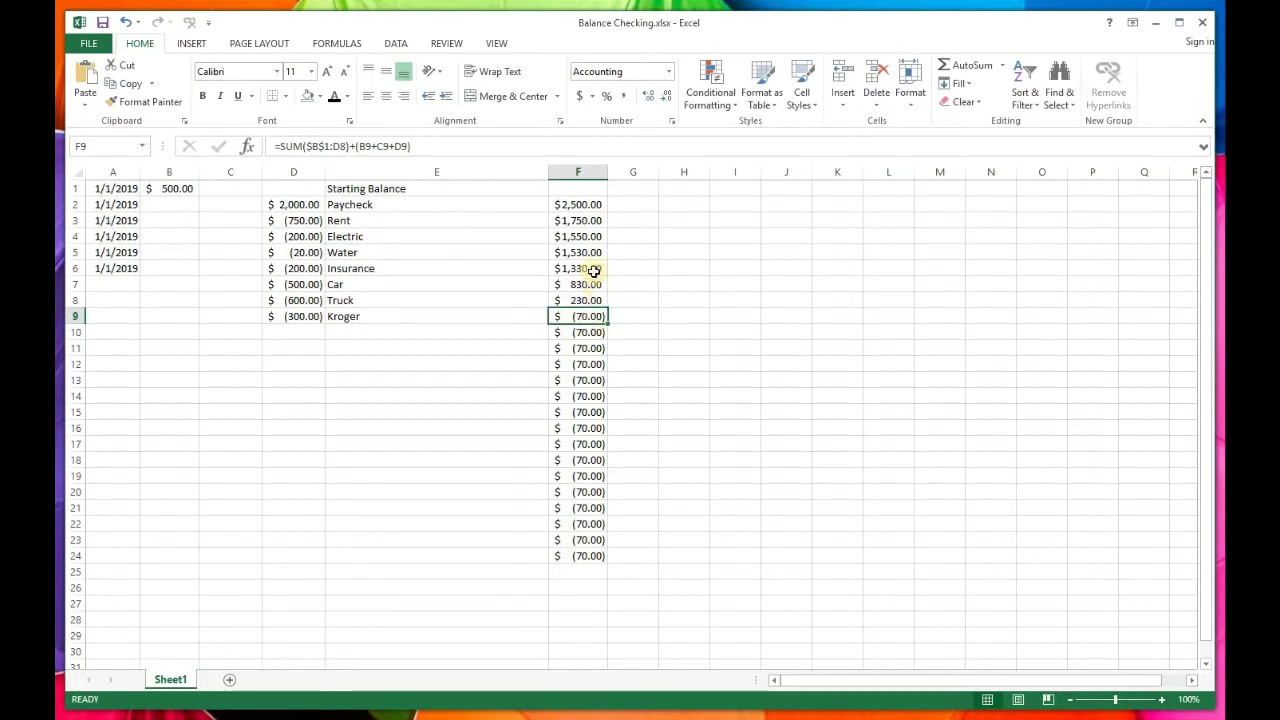
# - Fill the date in A6 down column A through A22 as a daily series ending 1/17/2019
pyautogui.click(124, 269)
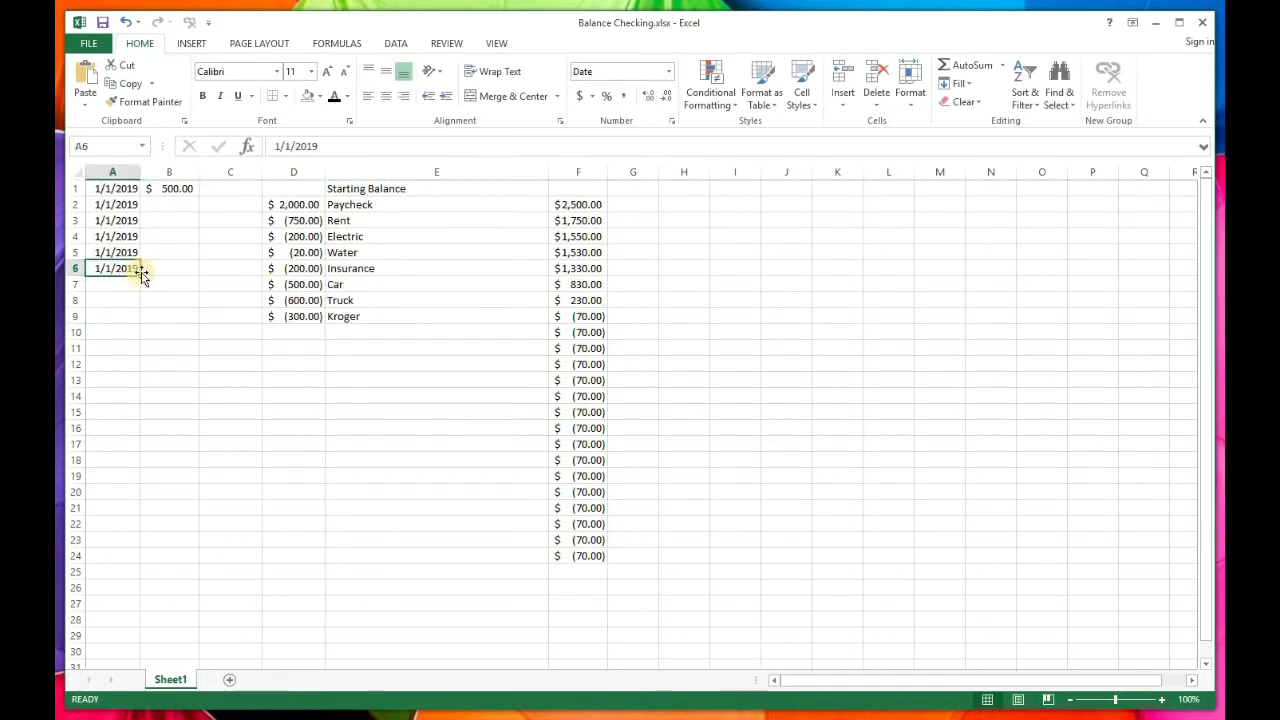
pyautogui.moveTo(142, 276); pyautogui.dragTo(110, 524)
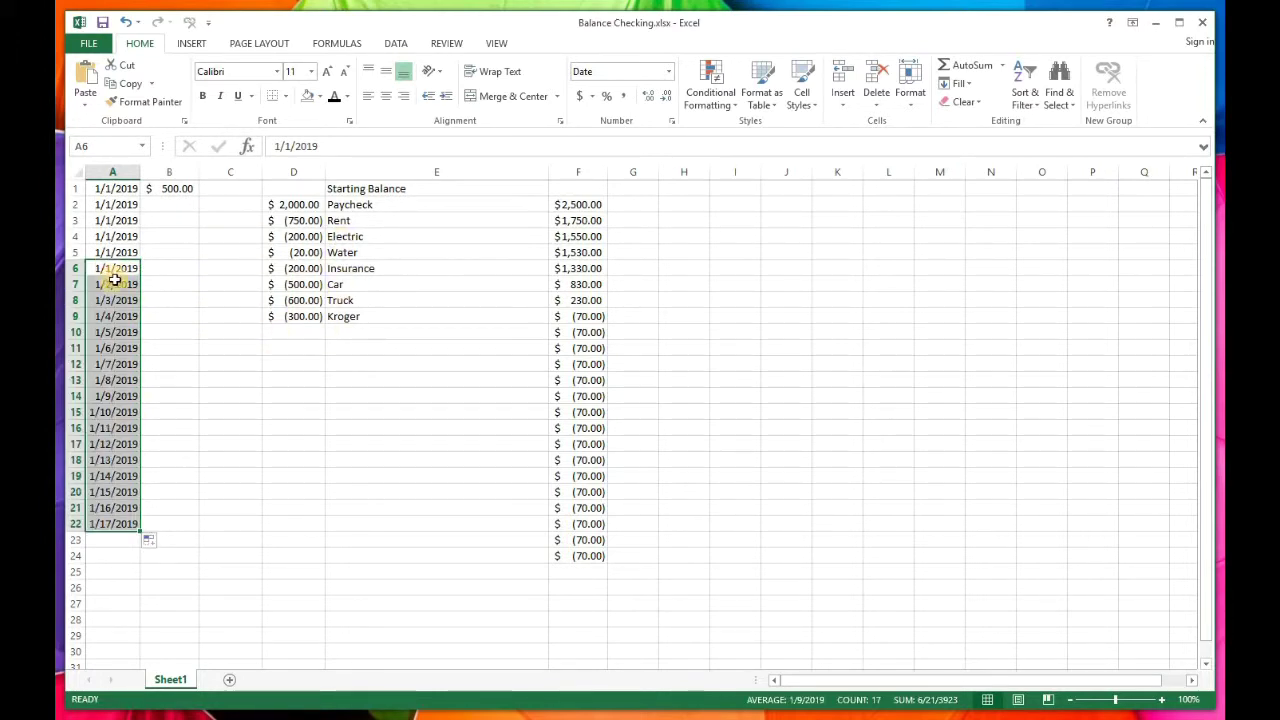
pyautogui.click(306, 347)
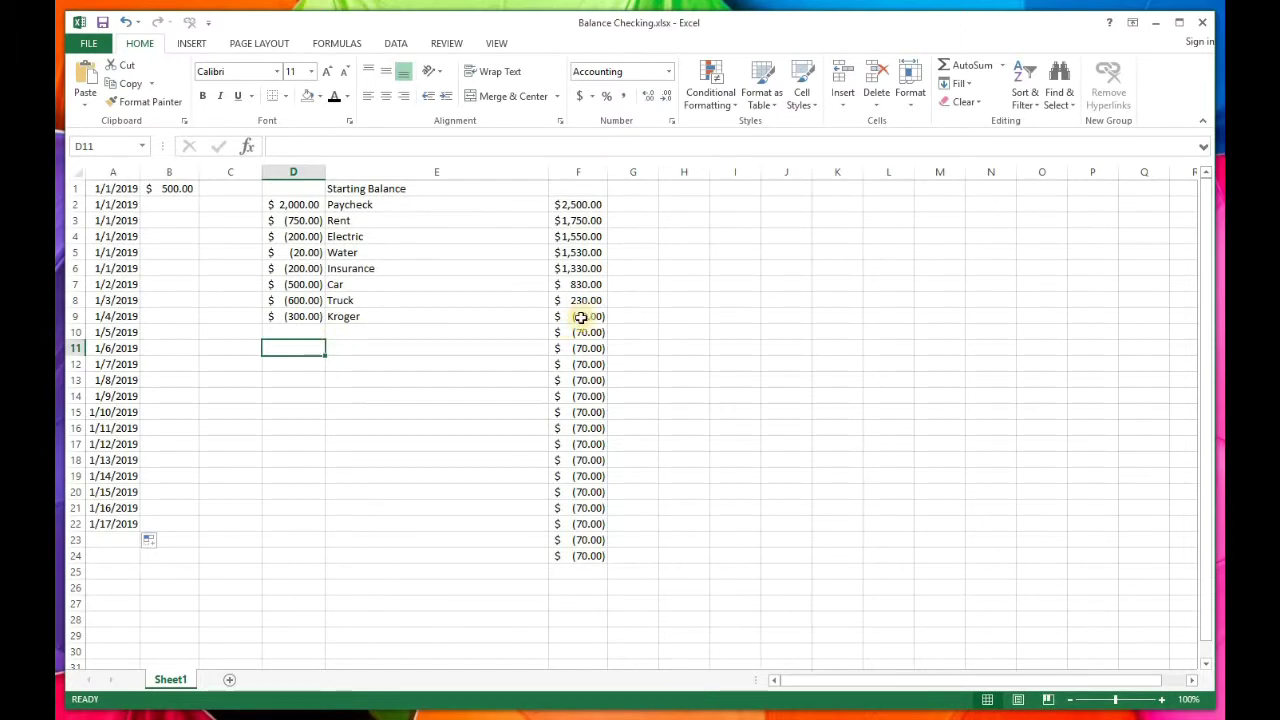
# - Set the Kroger amount in D9 to -200
pyautogui.doubleClick(305, 316)
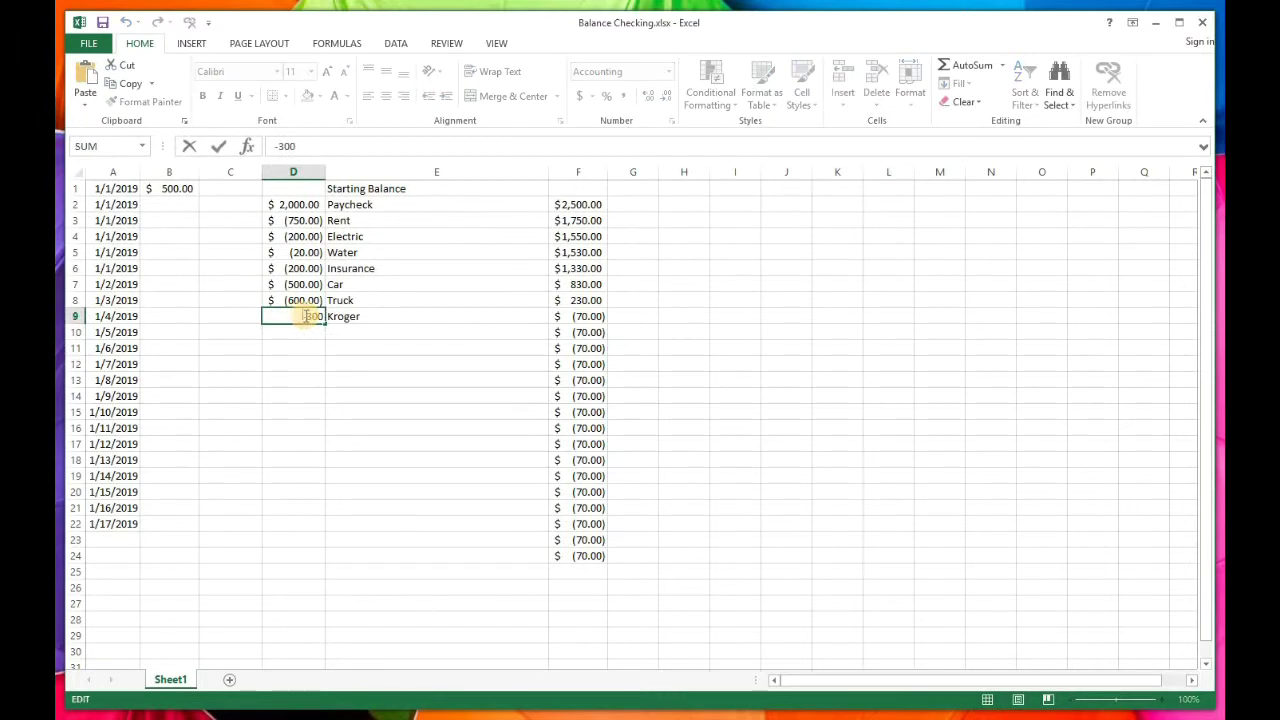
pyautogui.click(312, 316)
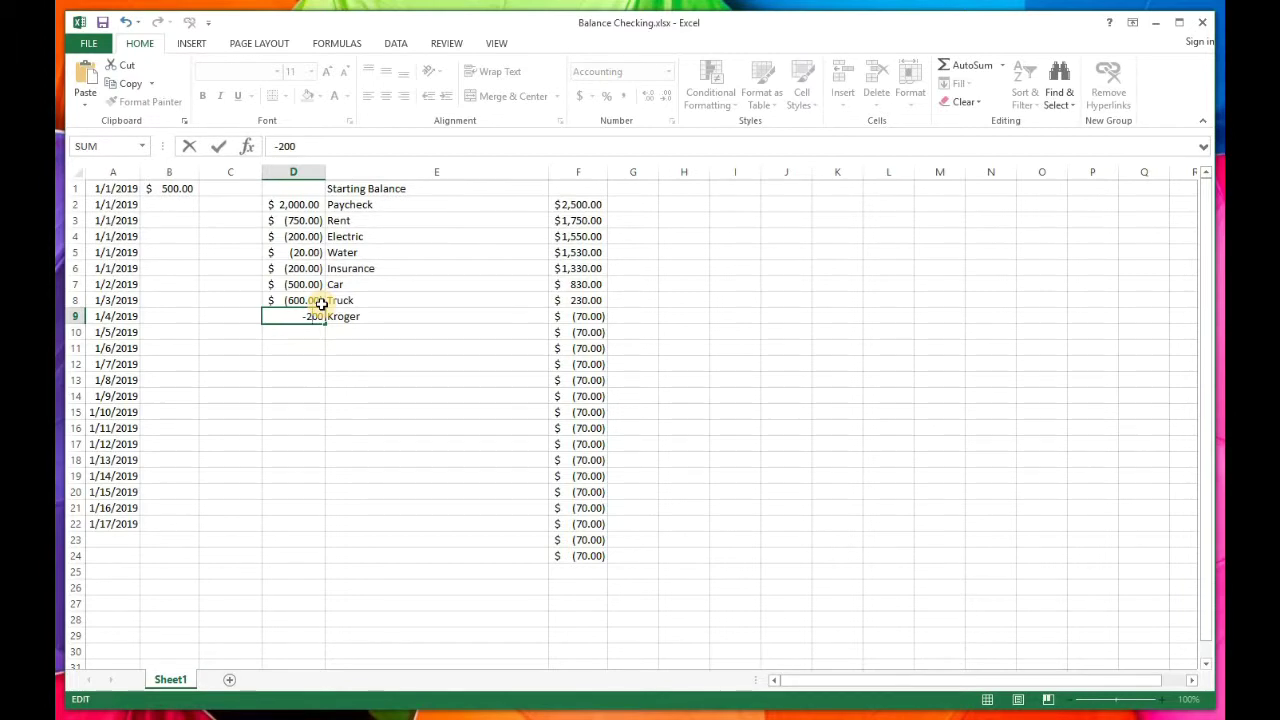
pyautogui.press('Return')
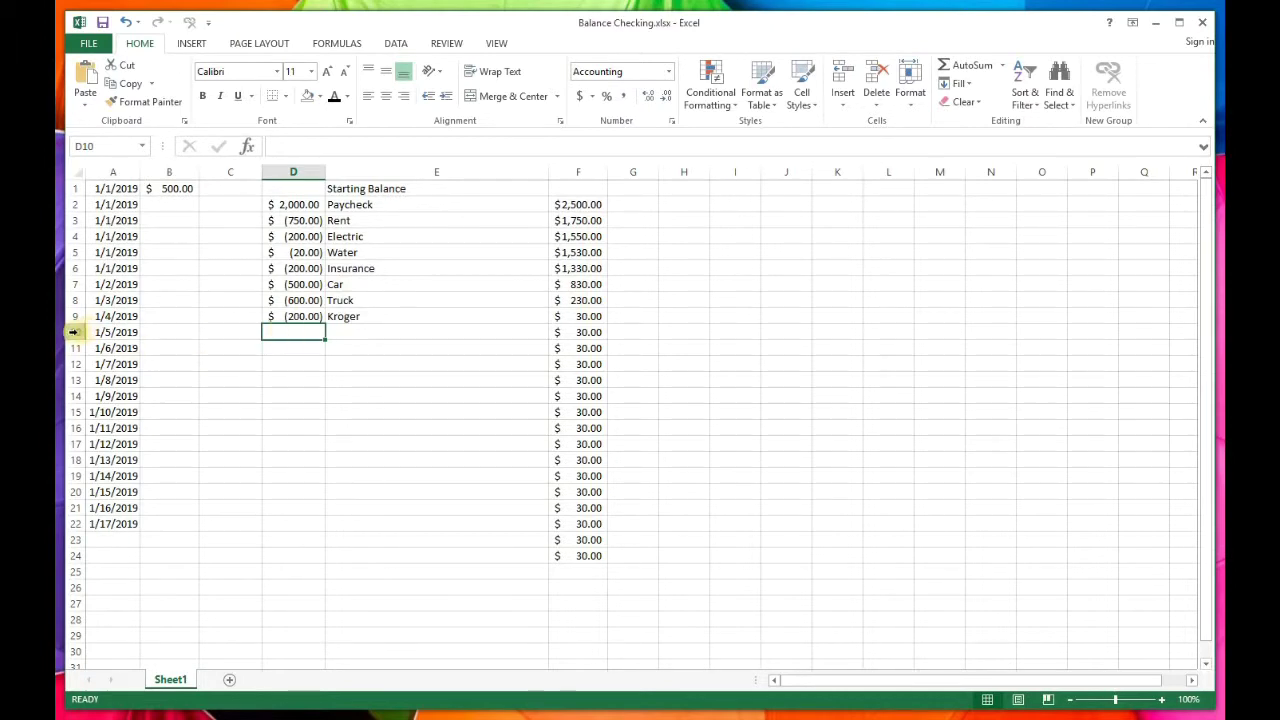
# - Record a second paycheck in row 10 with date 1/15/2019, amount 2000 in D10 and label Paycheck in E10
pyautogui.doubleClick(110, 333)
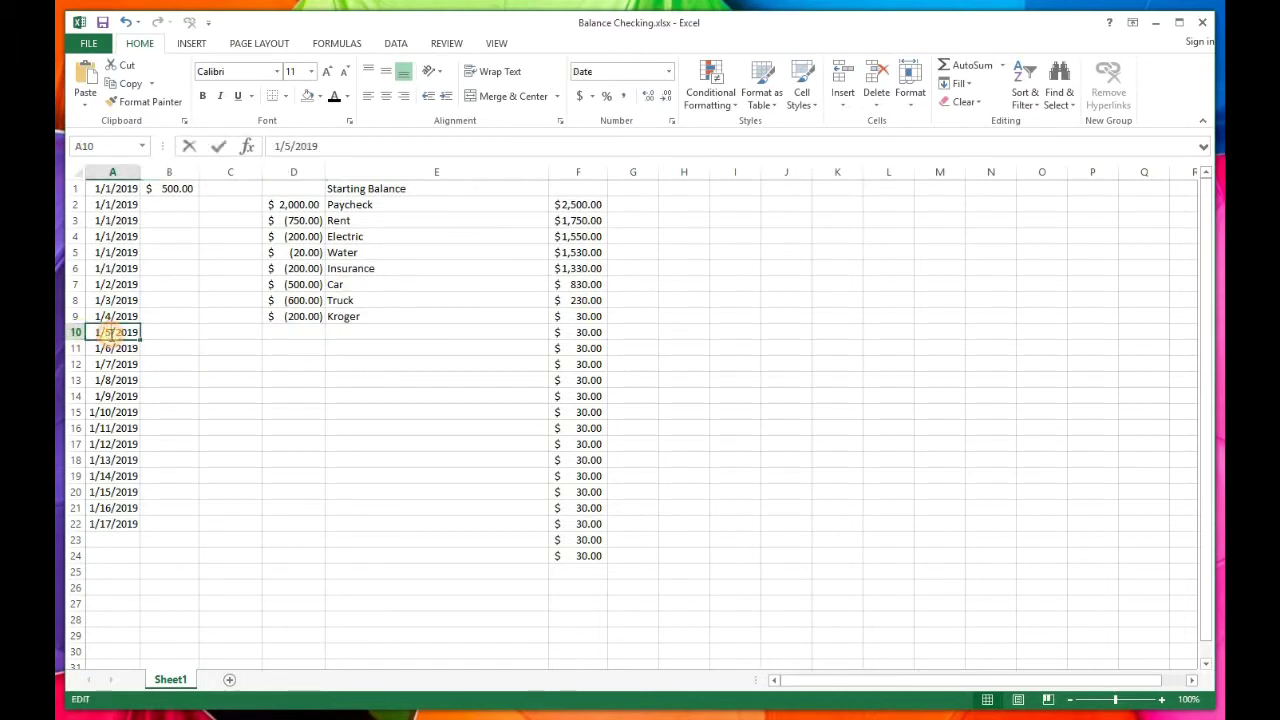
pyautogui.write('1')
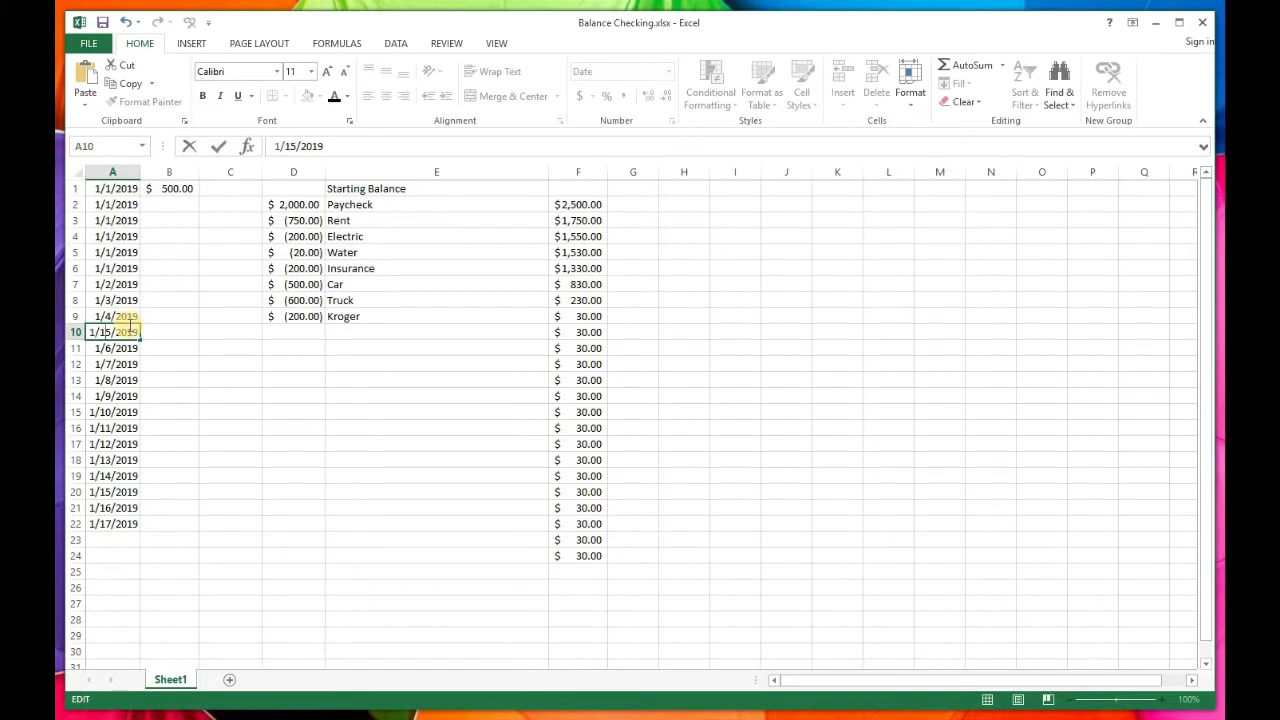
pyautogui.click(306, 331)
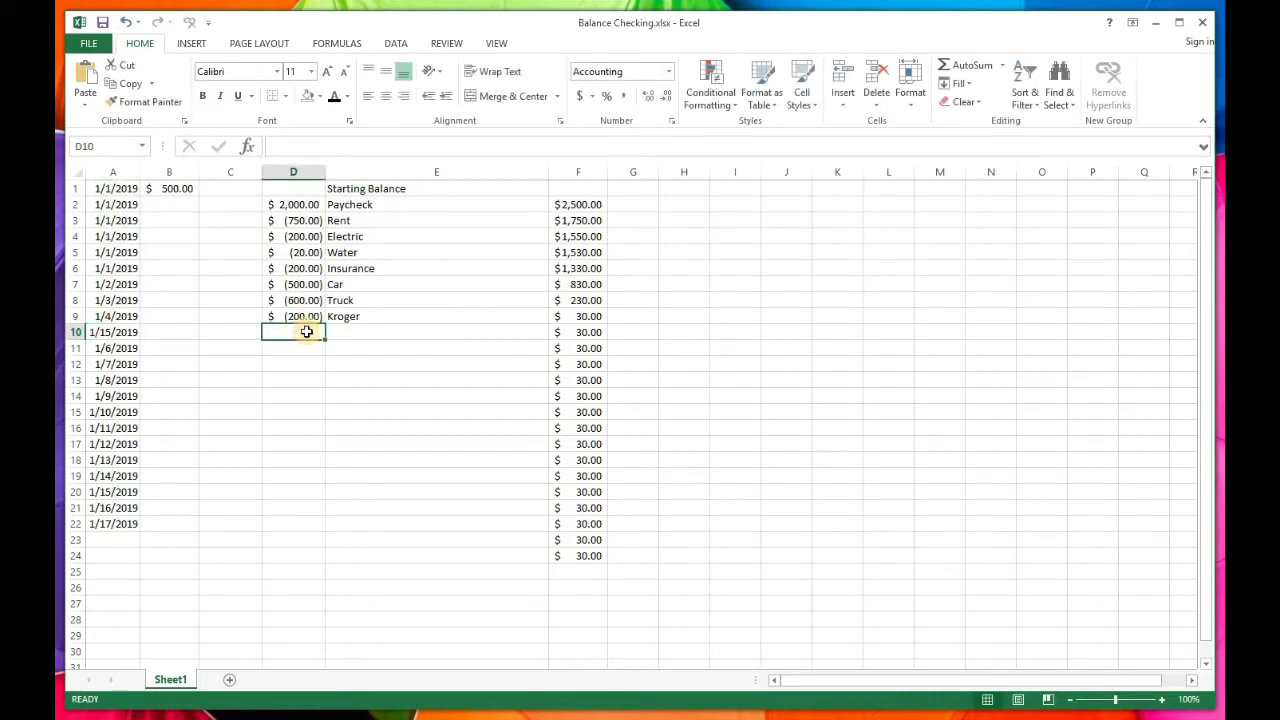
pyautogui.write('2000')
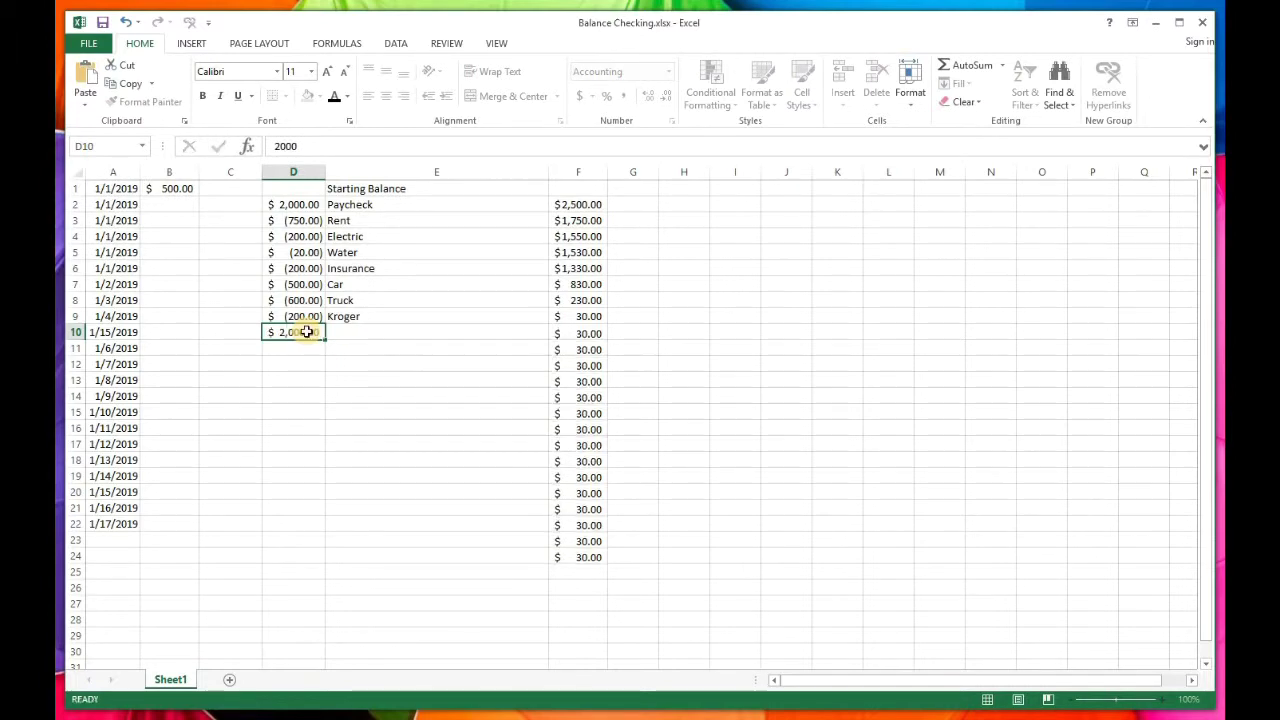
pyautogui.press('Return')
pyautogui.click(376, 332)
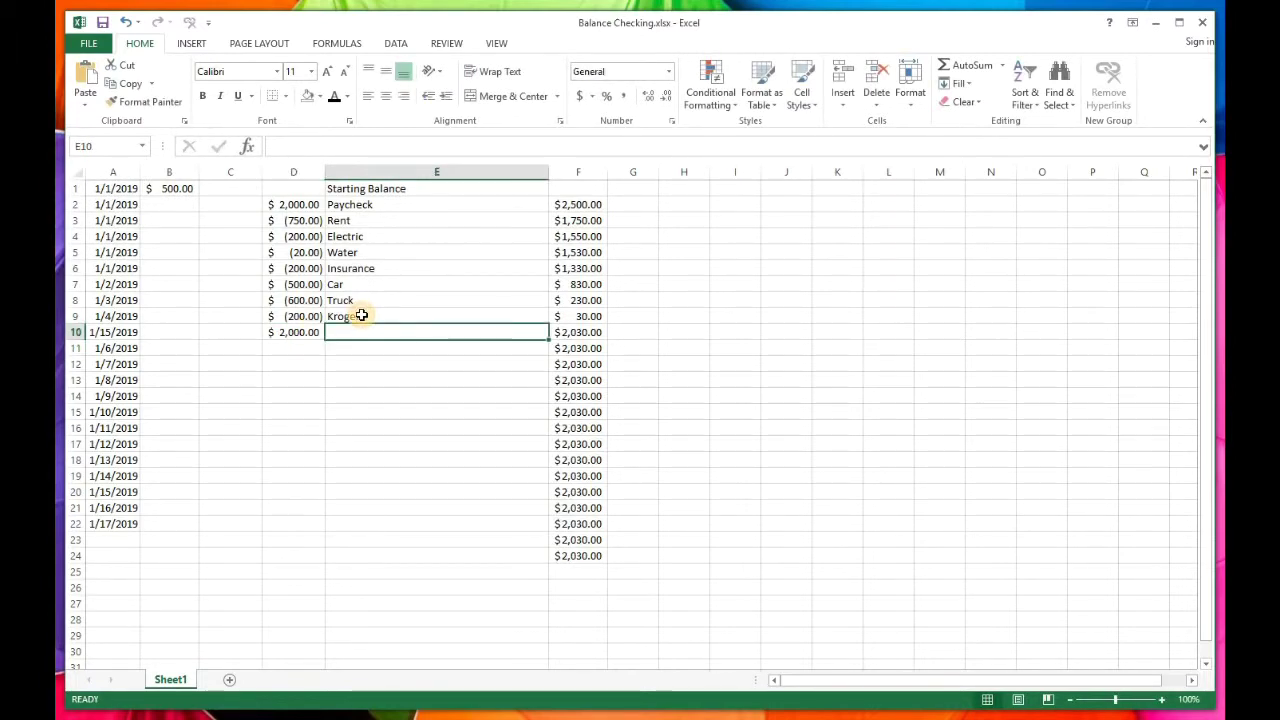
pyautogui.write('Paycheck')
pyautogui.press('Return')
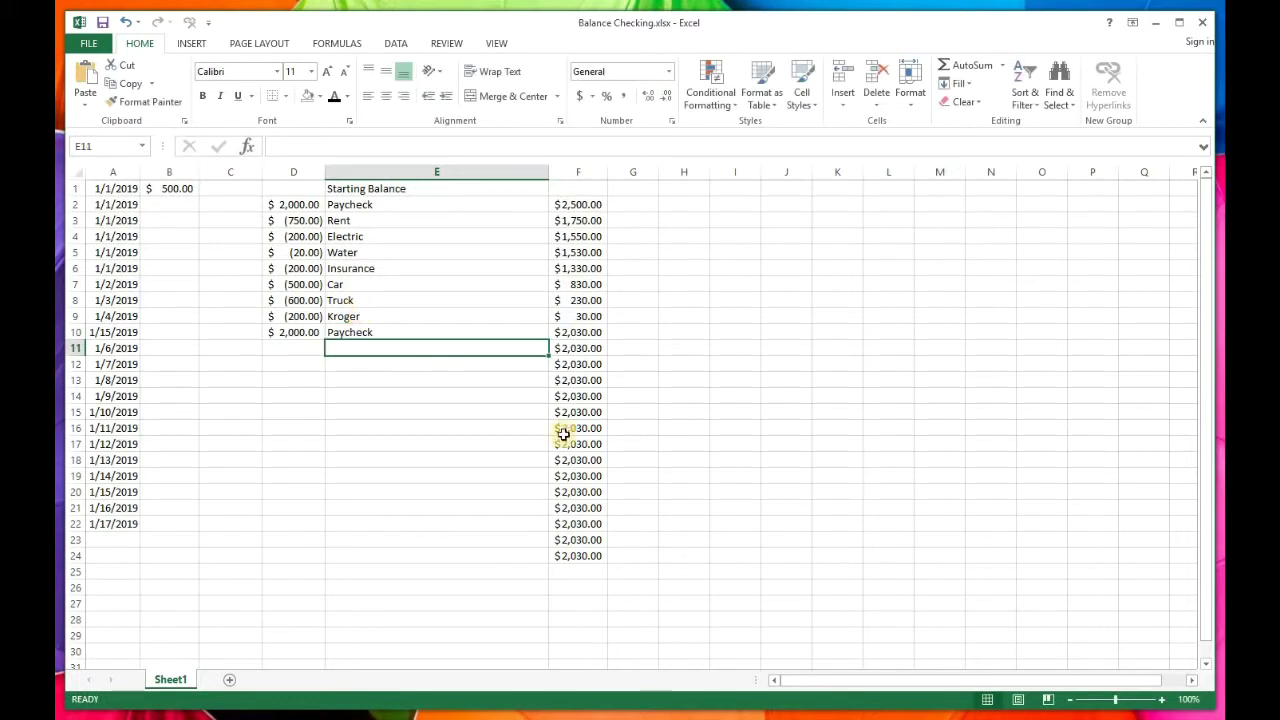
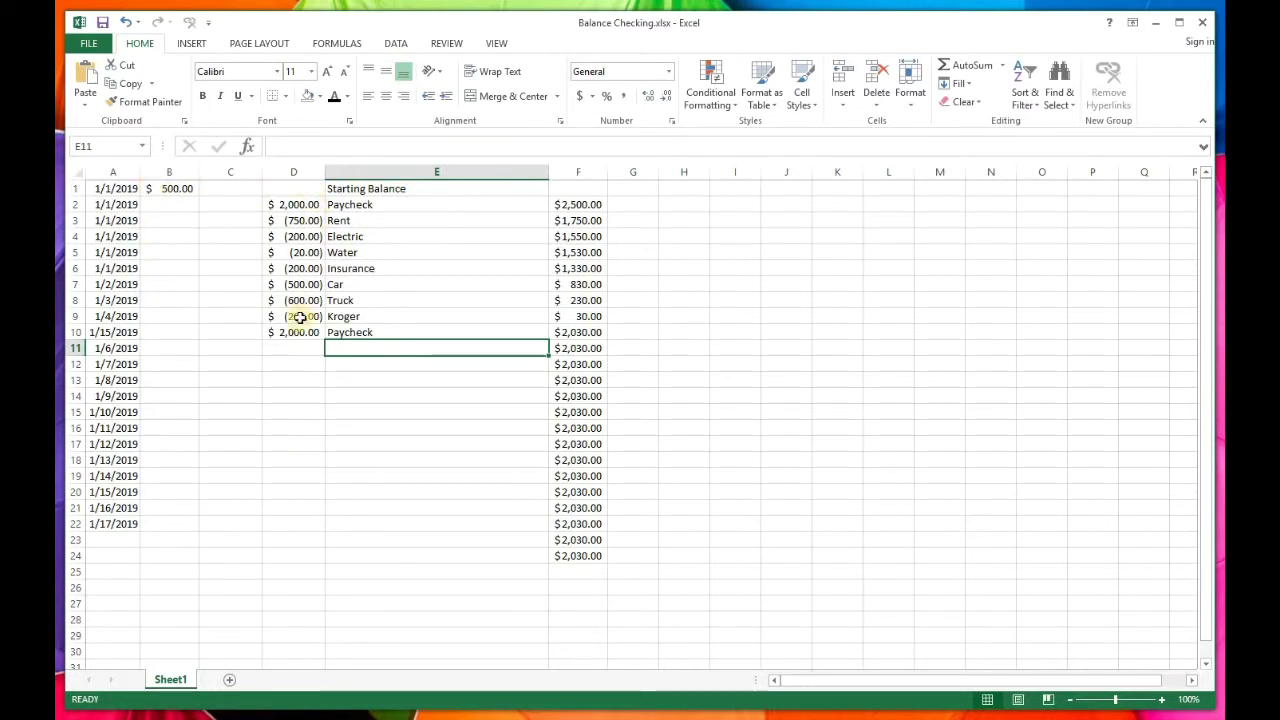
# - Move the first paycheck amount from D2 to B2
pyautogui.click(310, 206)
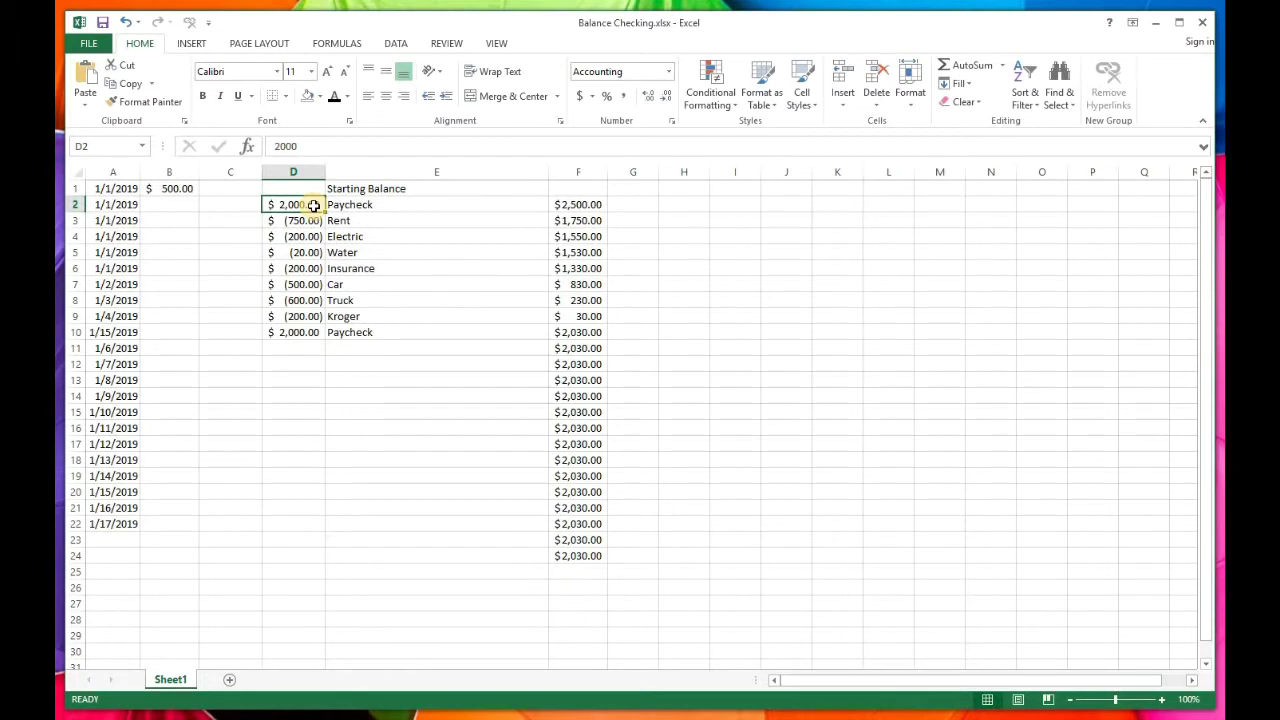
pyautogui.hotkey('ctrl', 'c')
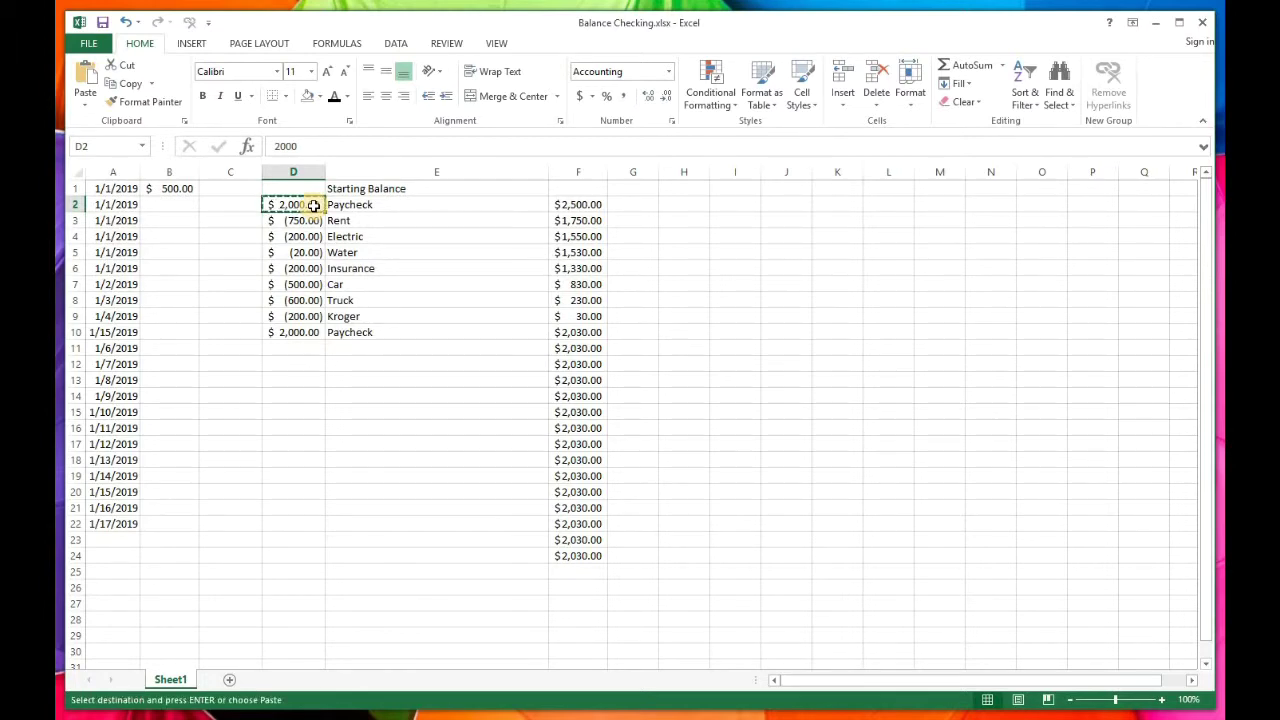
pyautogui.click(187, 205)
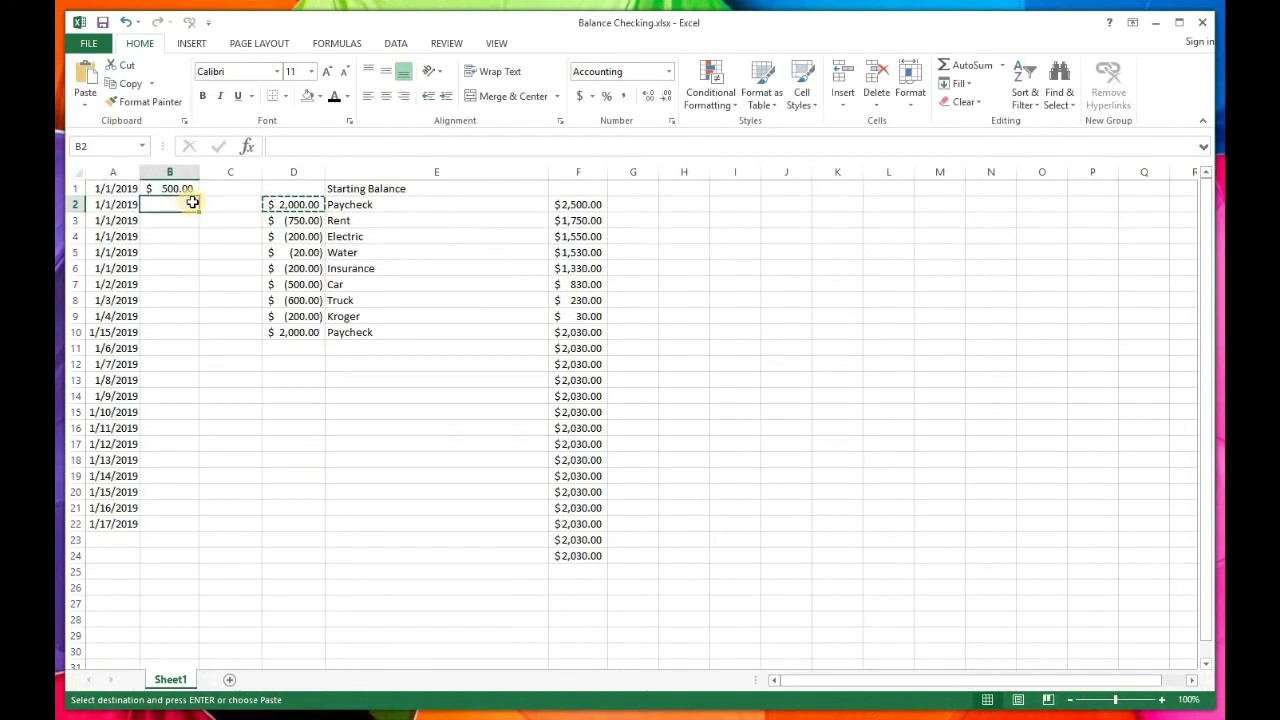
pyautogui.hotkey('ctrl', 'v')
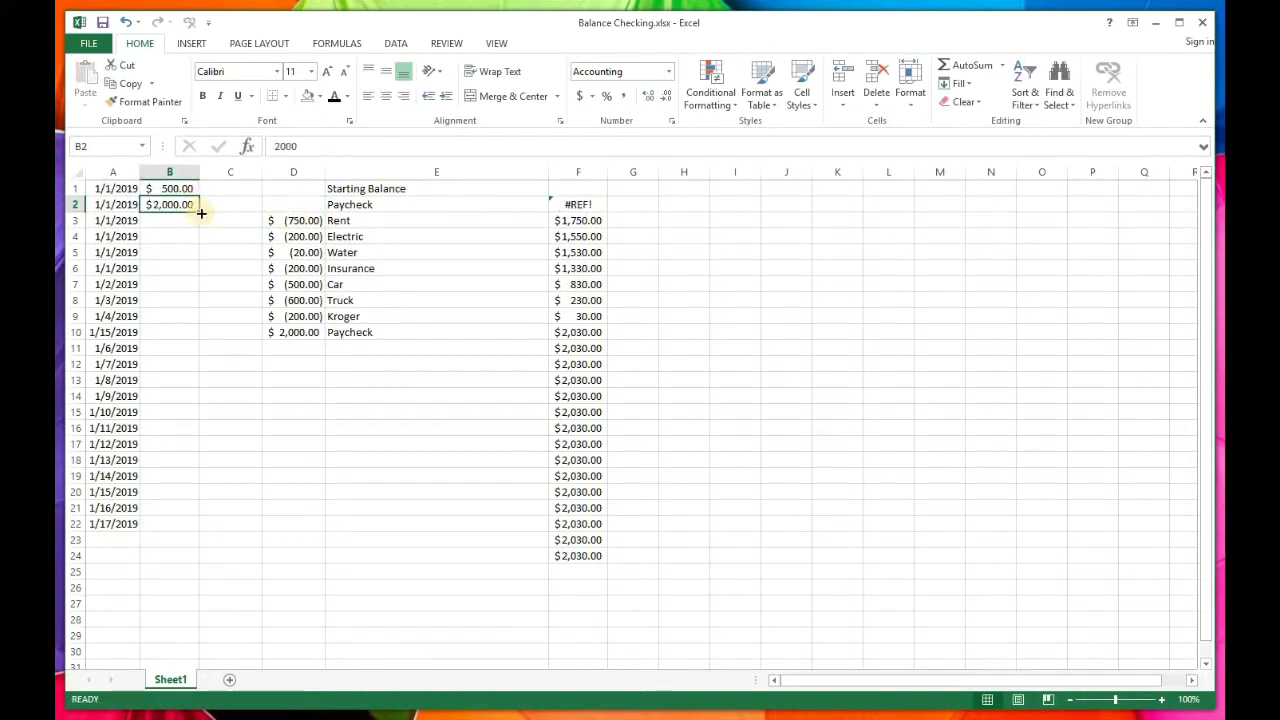
# - Repair the balance formula in F2 so it reads =SUM($B$1:D1)+(B2+C2+D2)
pyautogui.click(579, 206)
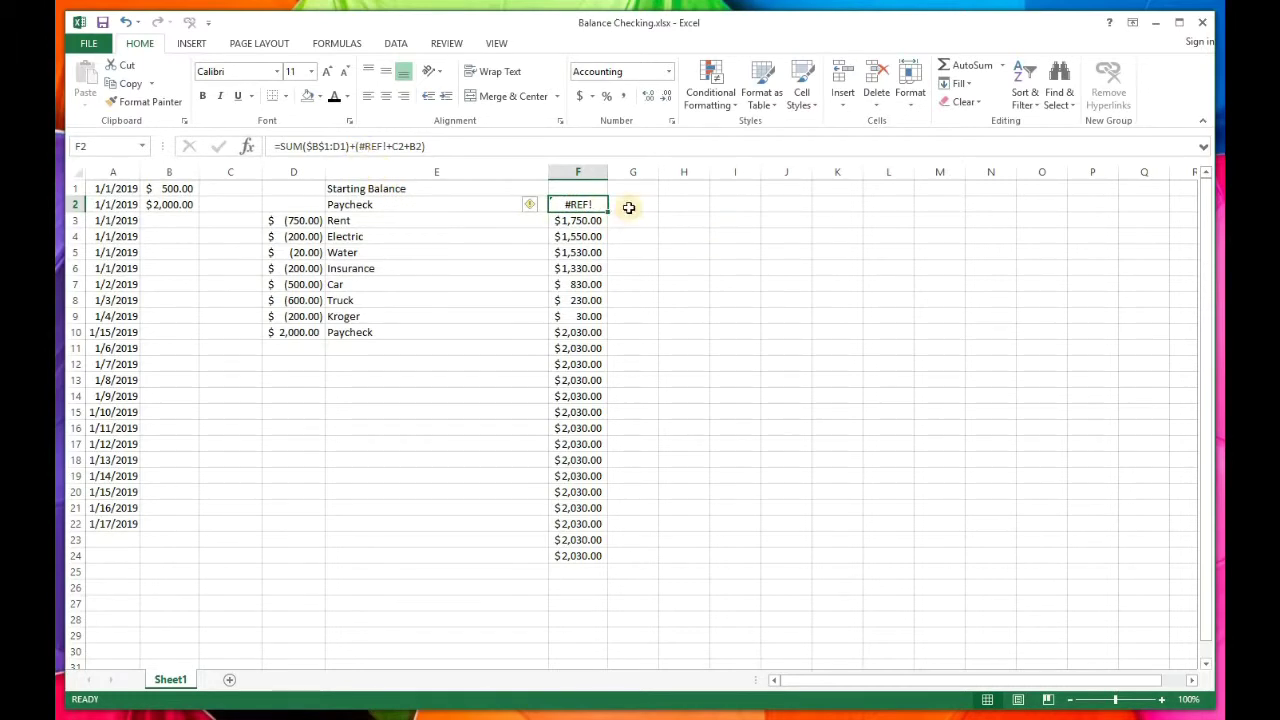
pyautogui.click(357, 147)
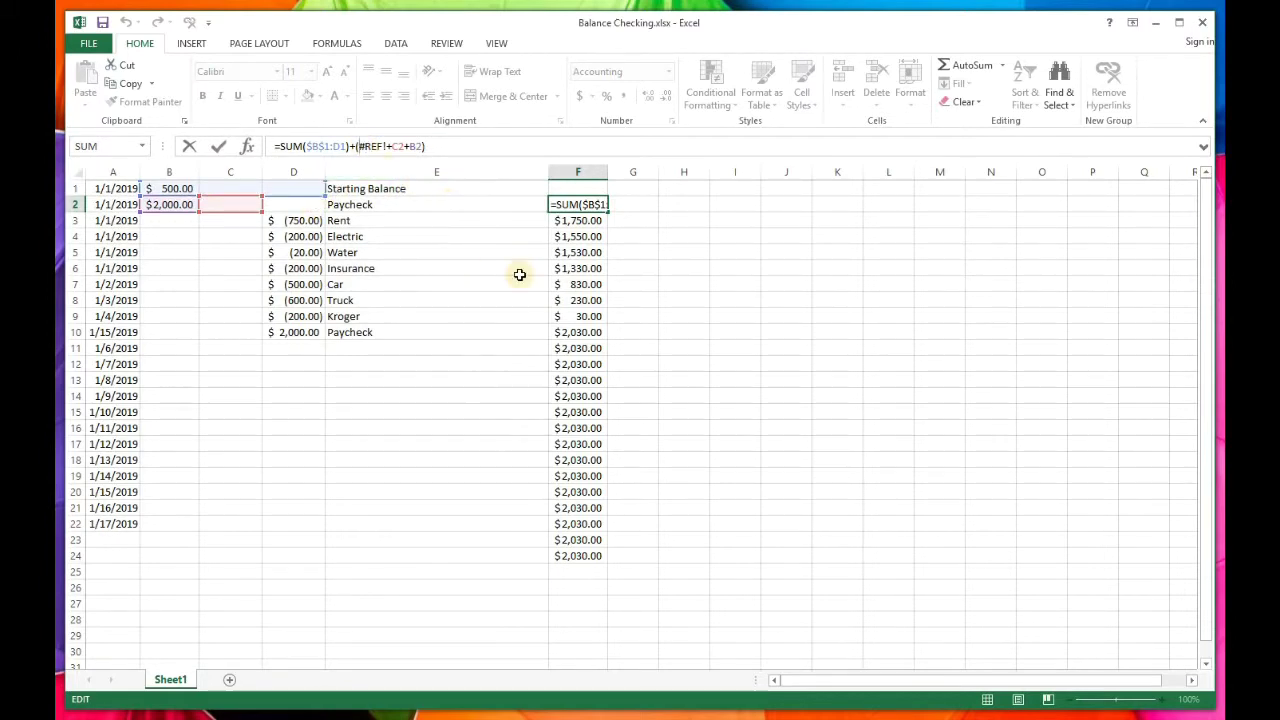
pyautogui.press('BackSpace')
pyautogui.press('BackSpace')
pyautogui.press('BackSpace')
pyautogui.press('BackSpace')
pyautogui.press('BackSpace')
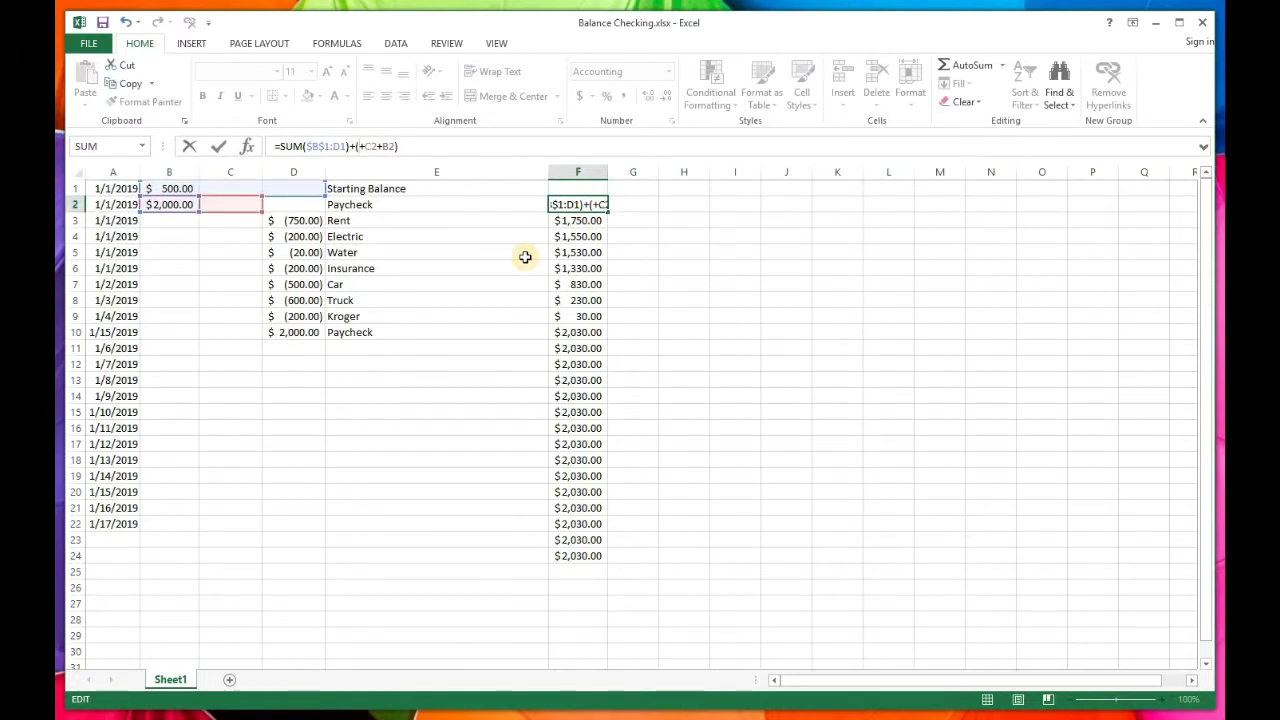
pyautogui.write('B2')
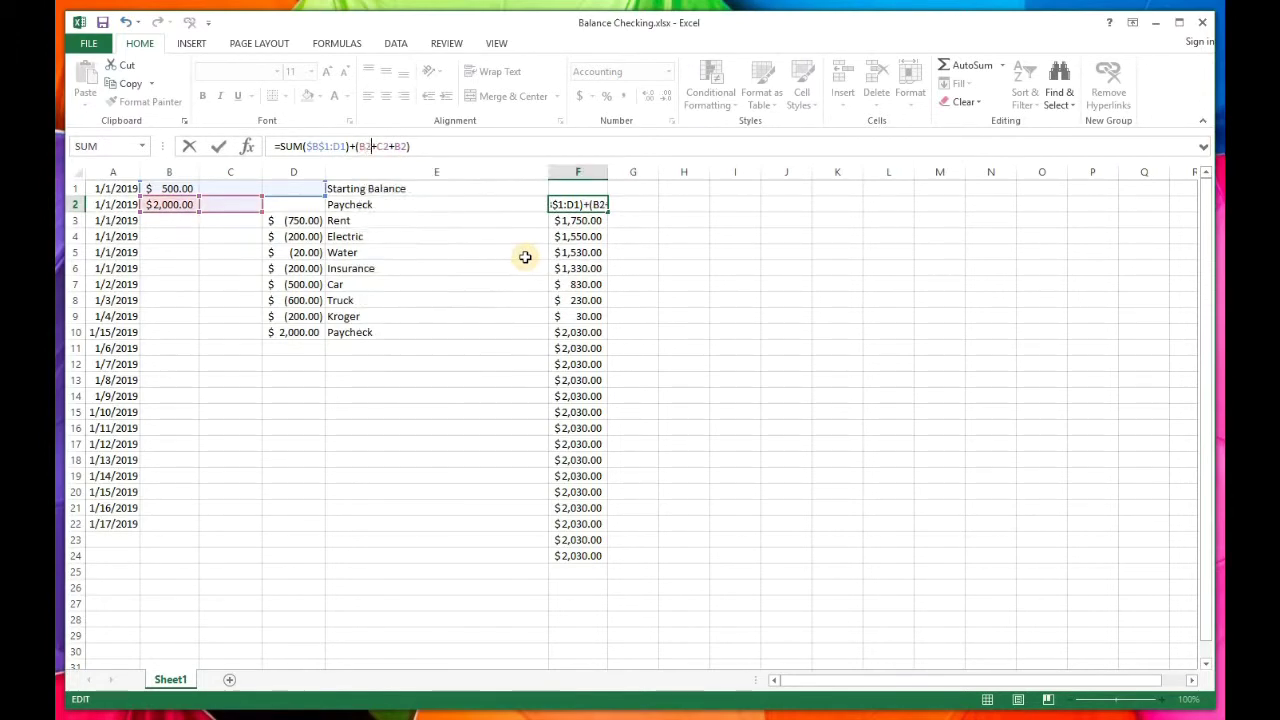
pyautogui.doubleClick(399, 146)
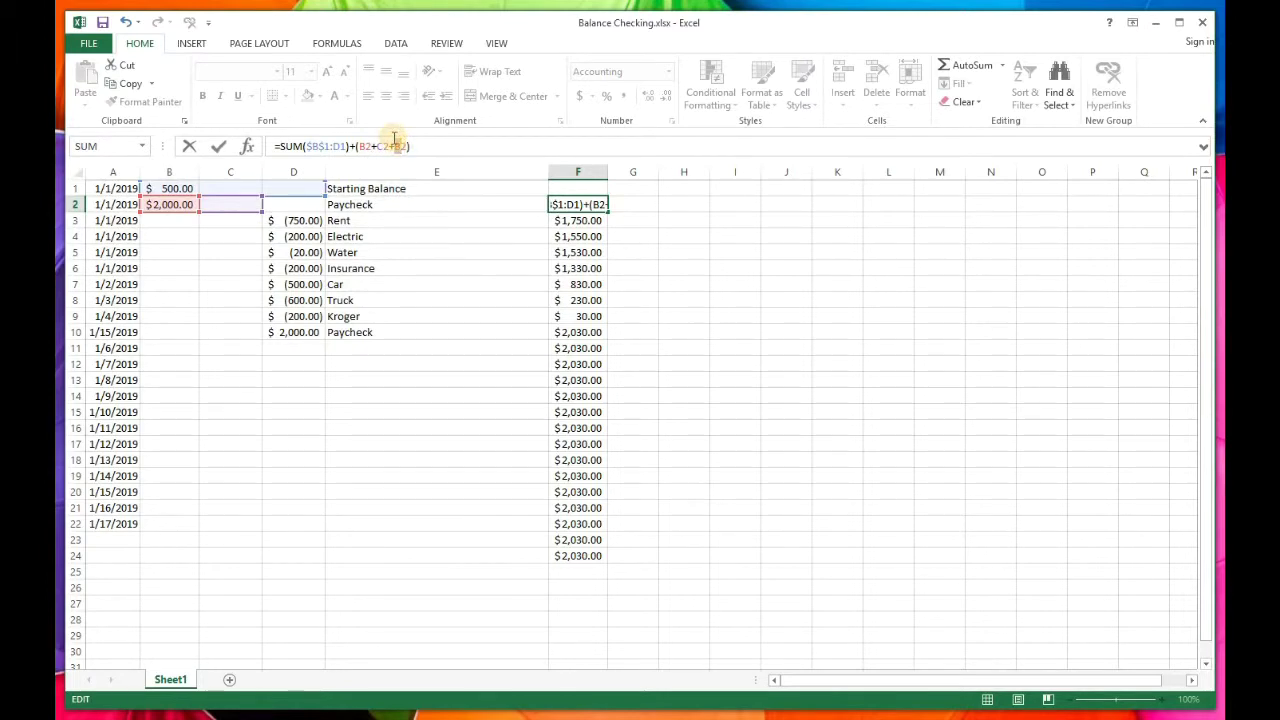
pyautogui.write('D')
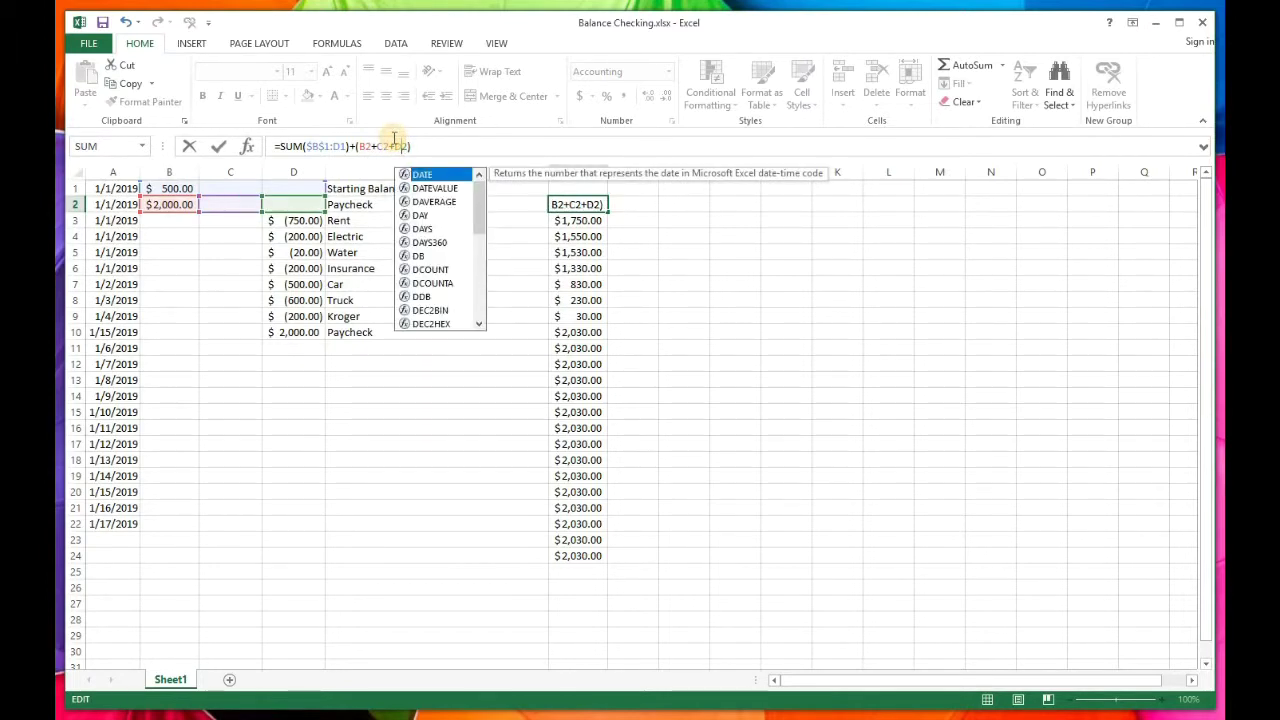
pyautogui.press('Return')
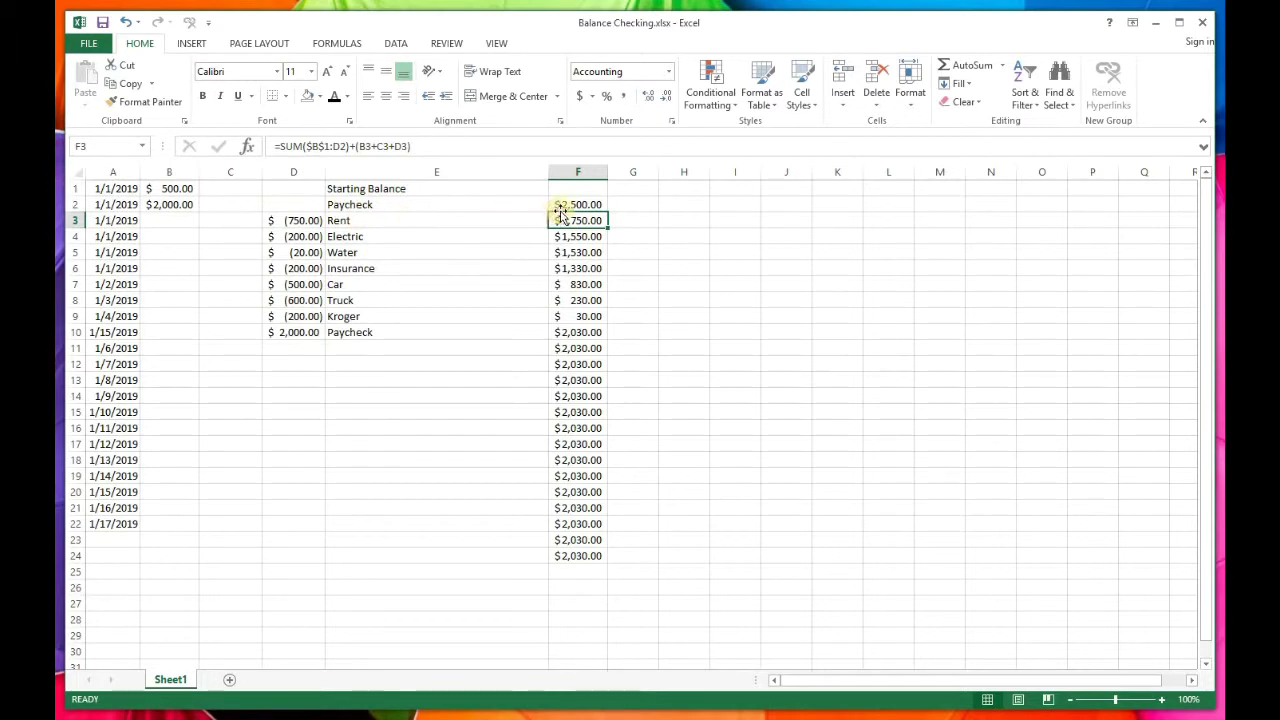
# - Move the expense amounts from Rent through Kroger from D3:D9 to C3:C9
pyautogui.click(306, 223)
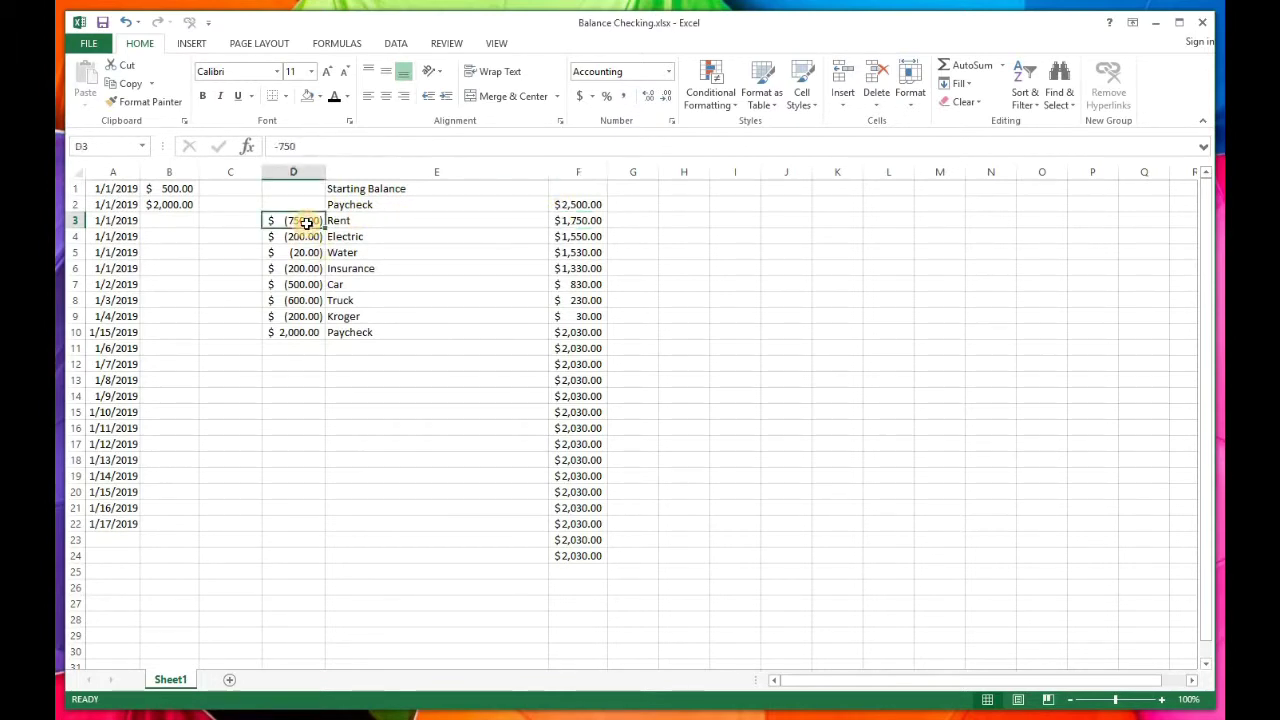
pyautogui.keyDown('shift'); pyautogui.click(310, 318); pyautogui.keyUp('shift')
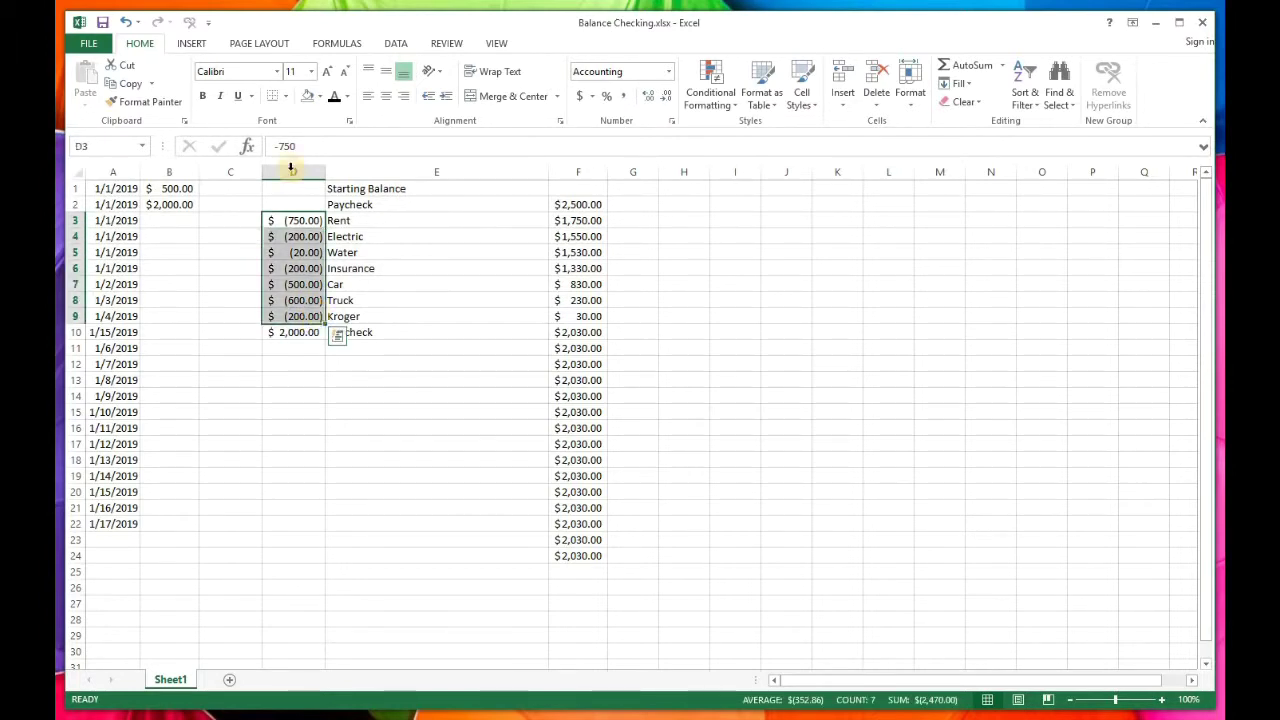
pyautogui.click(295, 220)
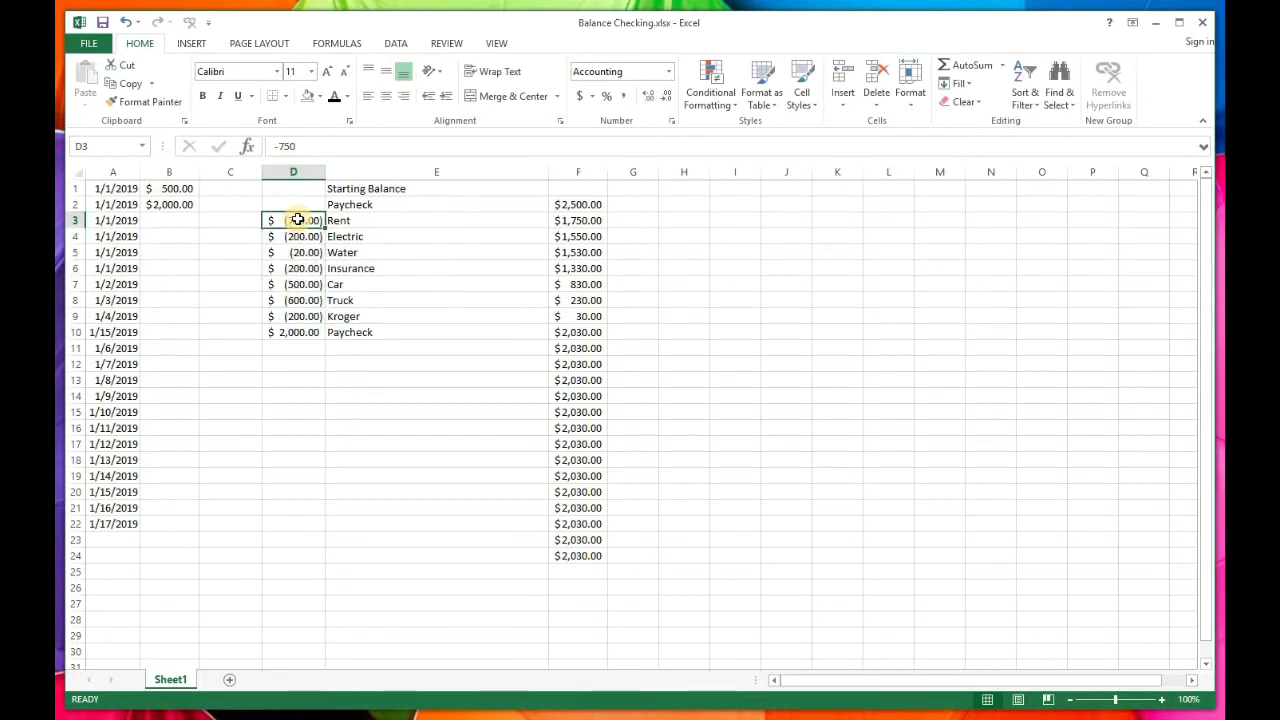
pyautogui.keyDown('shift'); pyautogui.click(312, 316); pyautogui.keyUp('shift')
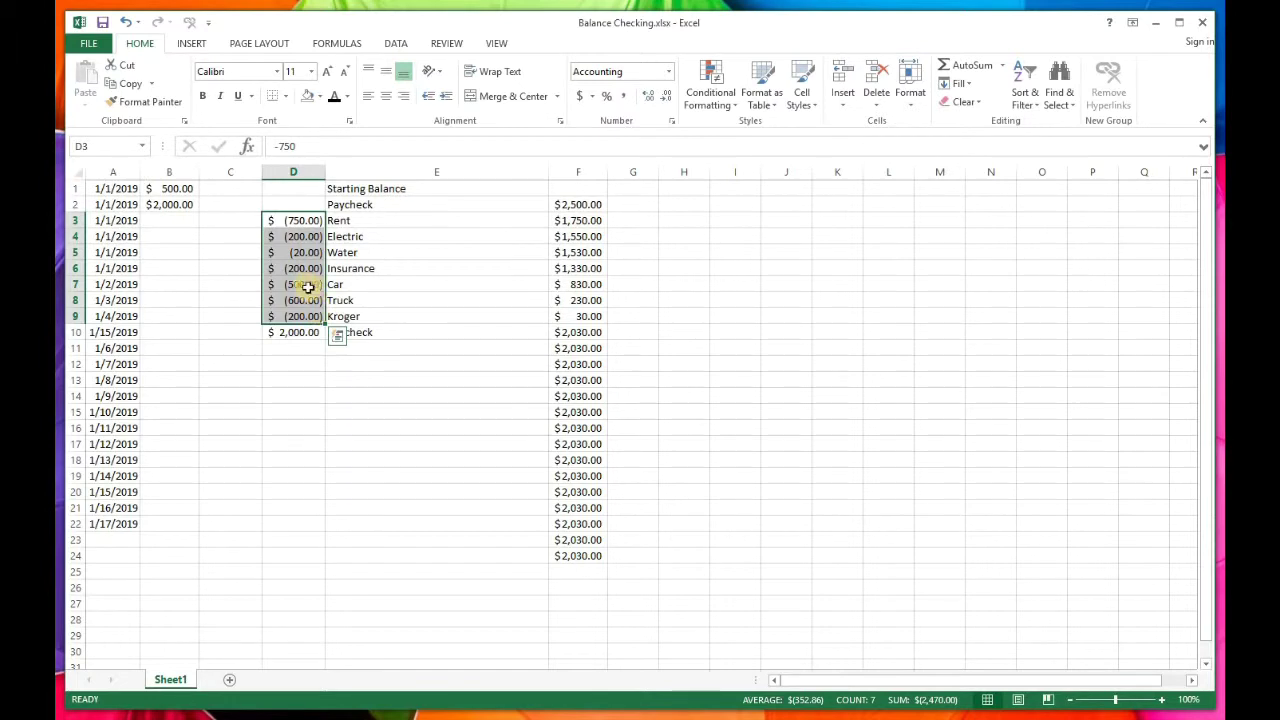
pyautogui.hotkey('ctrl', 'c')
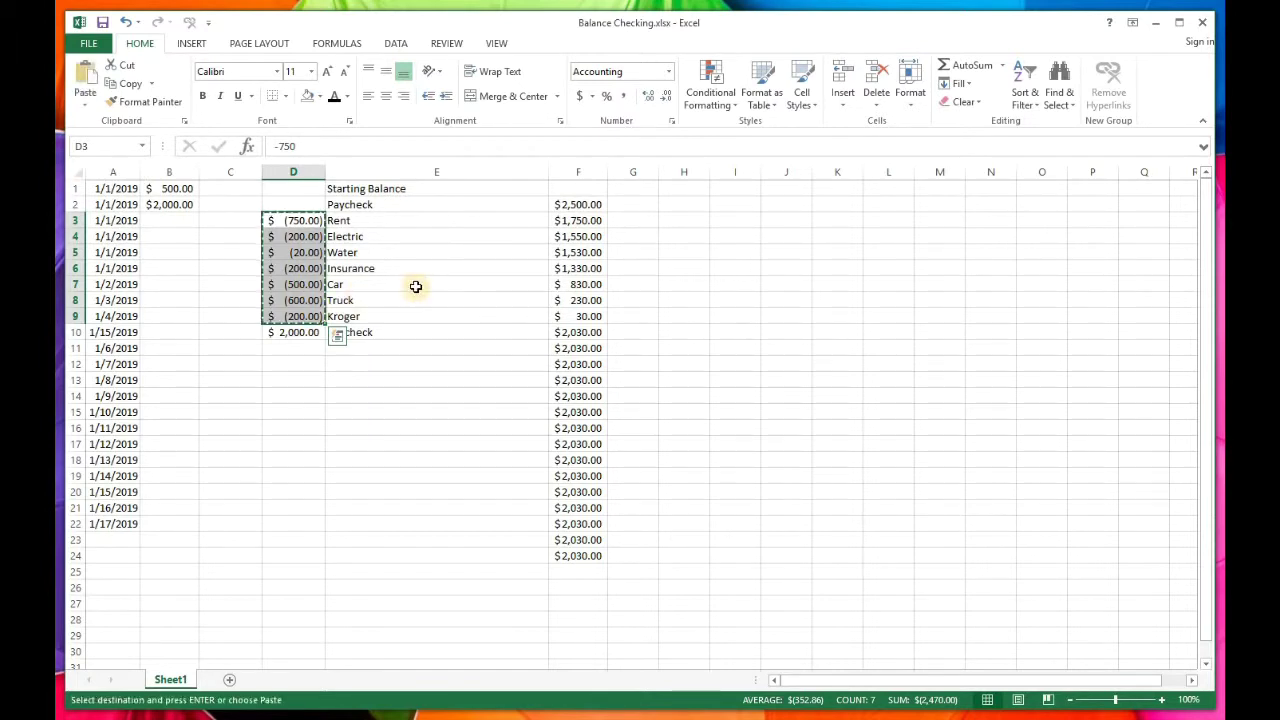
pyautogui.click(246, 219)
pyautogui.press('Return')
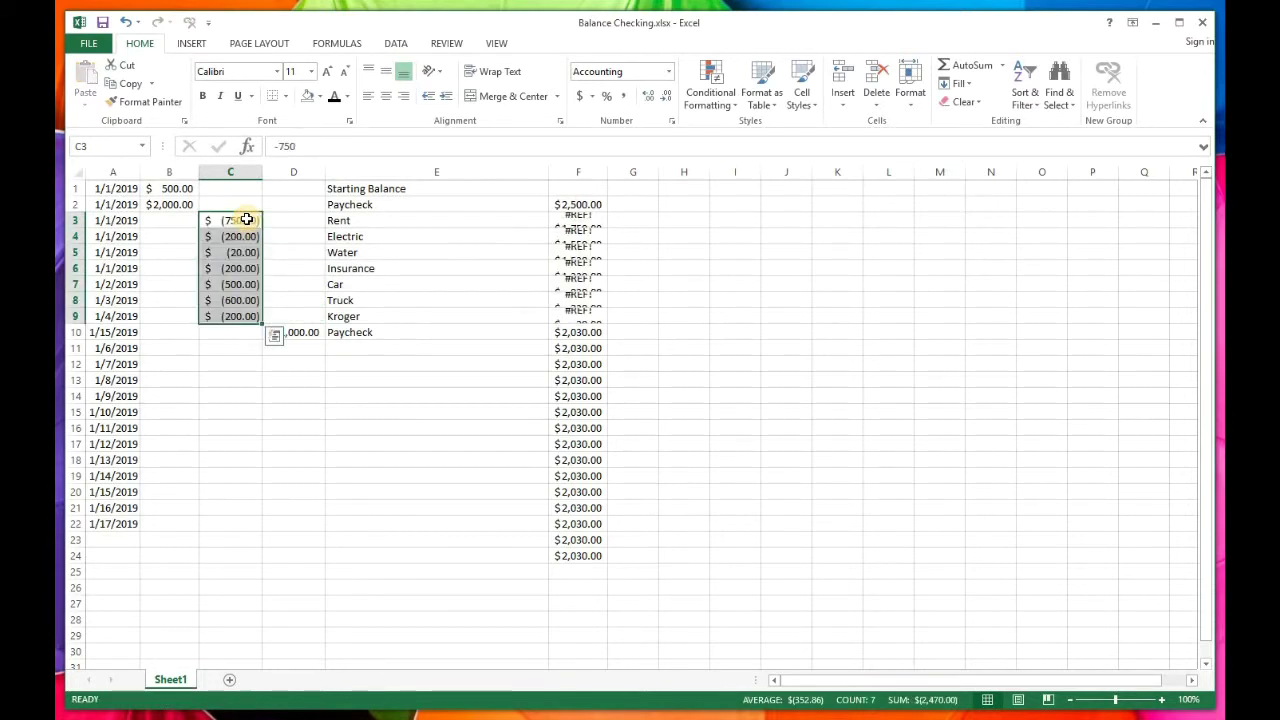
# - Refill the balance formula from F2 down through F16 to repair the broken references
pyautogui.click(578, 205)
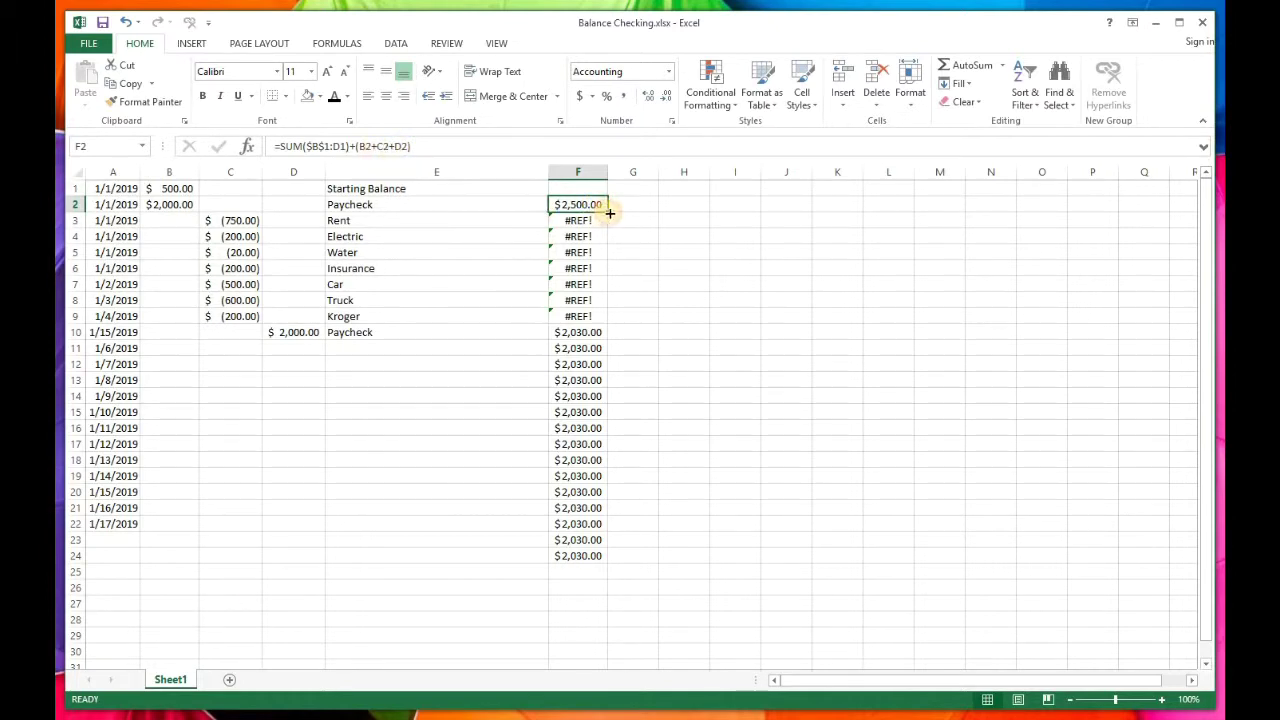
pyautogui.moveTo(609, 212); pyautogui.dragTo(609, 212)
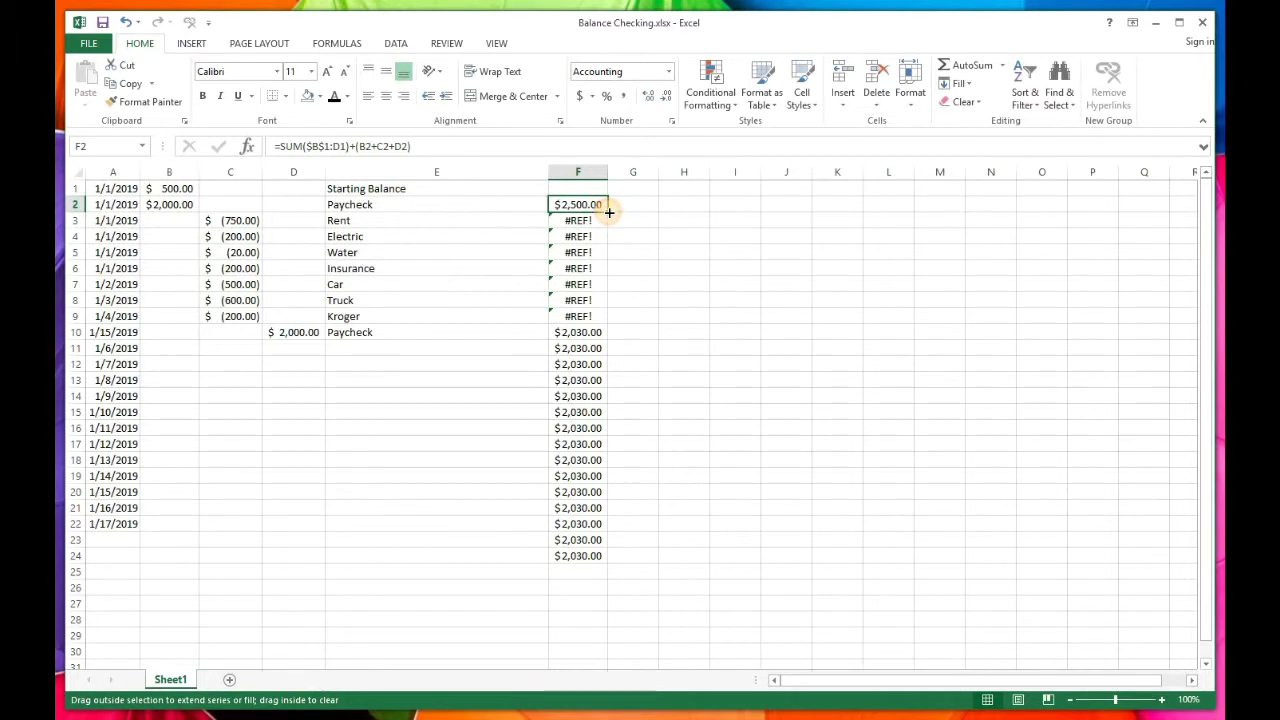
pyautogui.moveTo(609, 216); pyautogui.dragTo(606, 430)
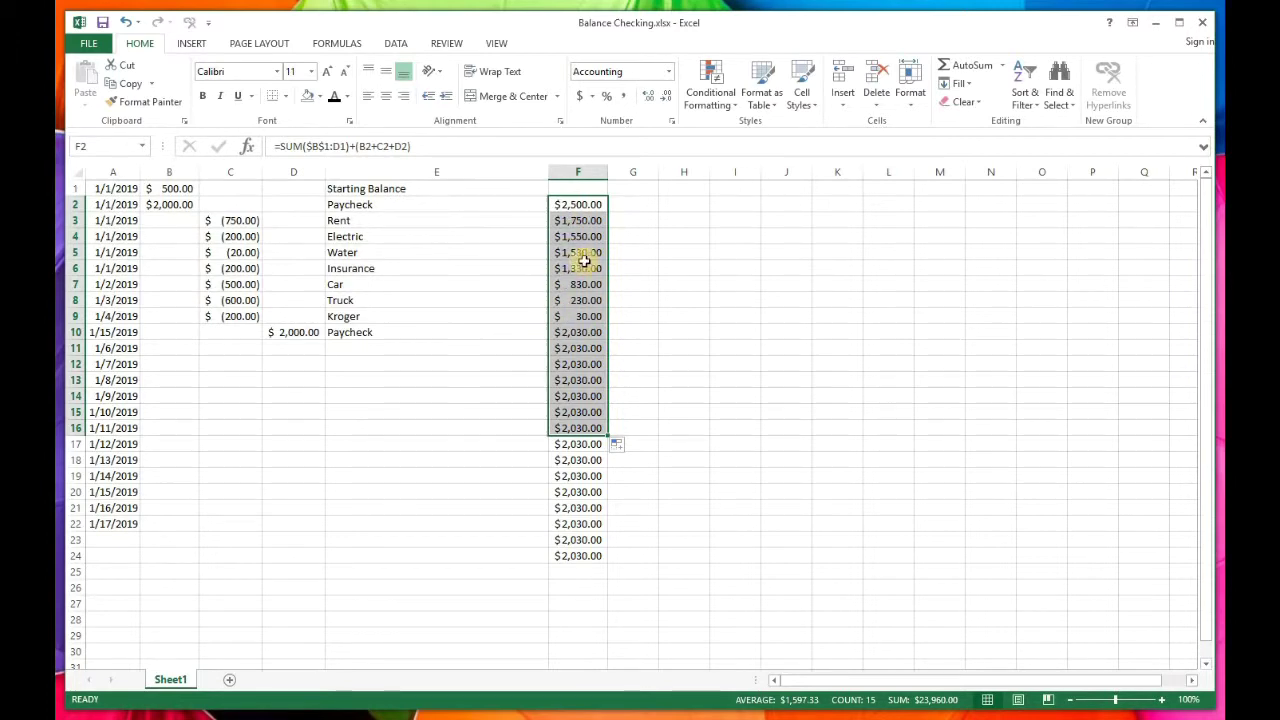
# - Move the second paycheck amount from D10 to B10 and refill the balance formula from F9 down over F10
pyautogui.click(309, 332)
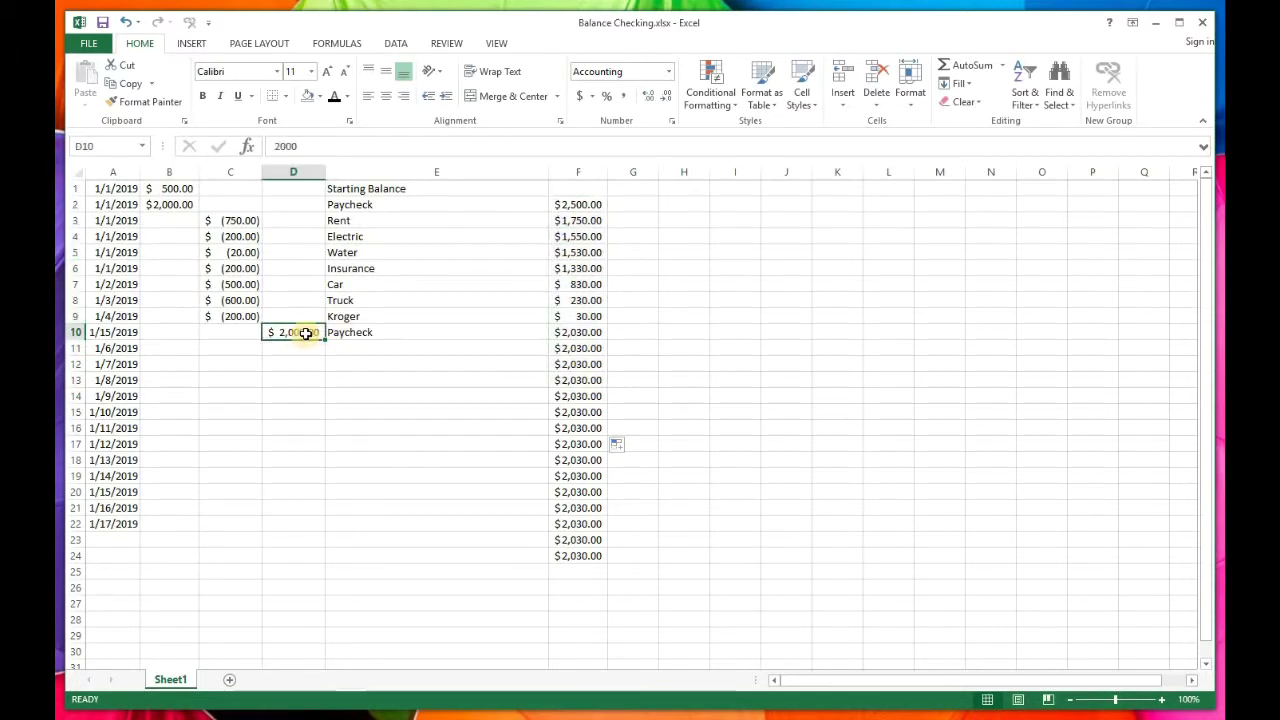
pyautogui.hotkey('ctrl', 'c')
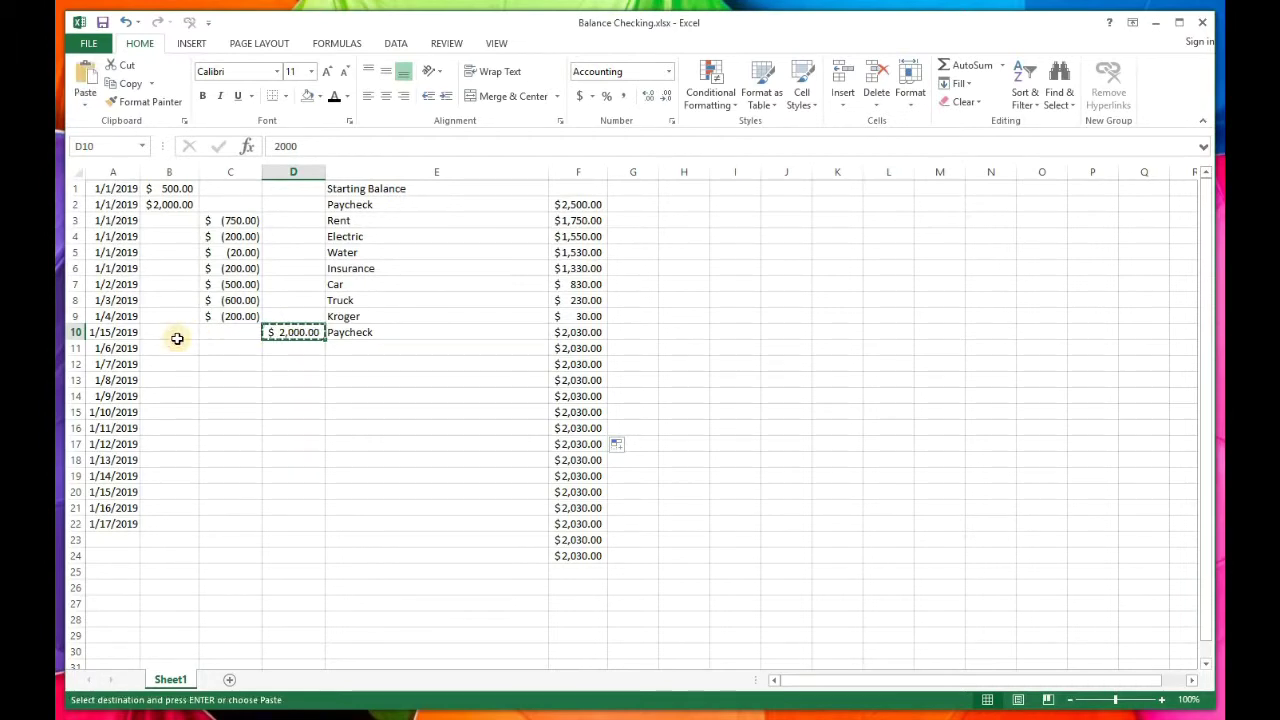
pyautogui.click(177, 338)
pyautogui.hotkey('ctrl', 'v')
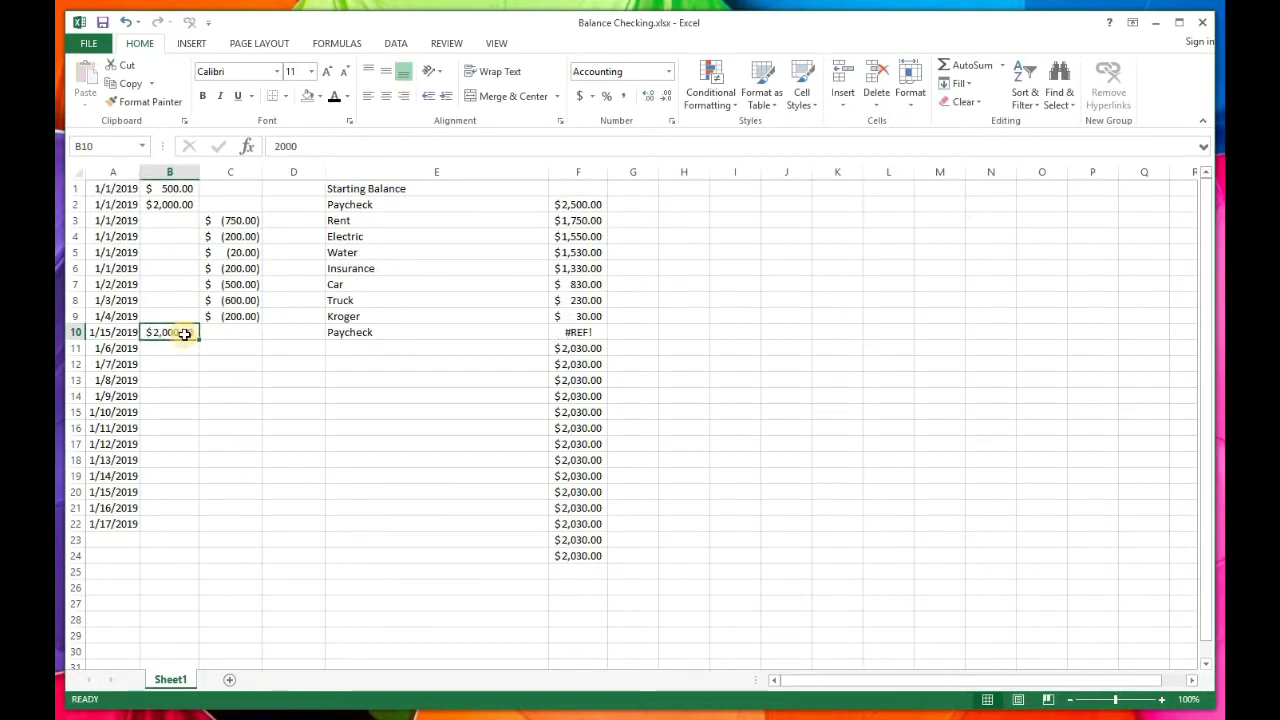
pyautogui.click(587, 316)
pyautogui.moveTo(608, 322); pyautogui.dragTo(598, 366)
# - Record an Amazon expense in row 11 with the label in E11 and -120 in C11
pyautogui.click(389, 347)
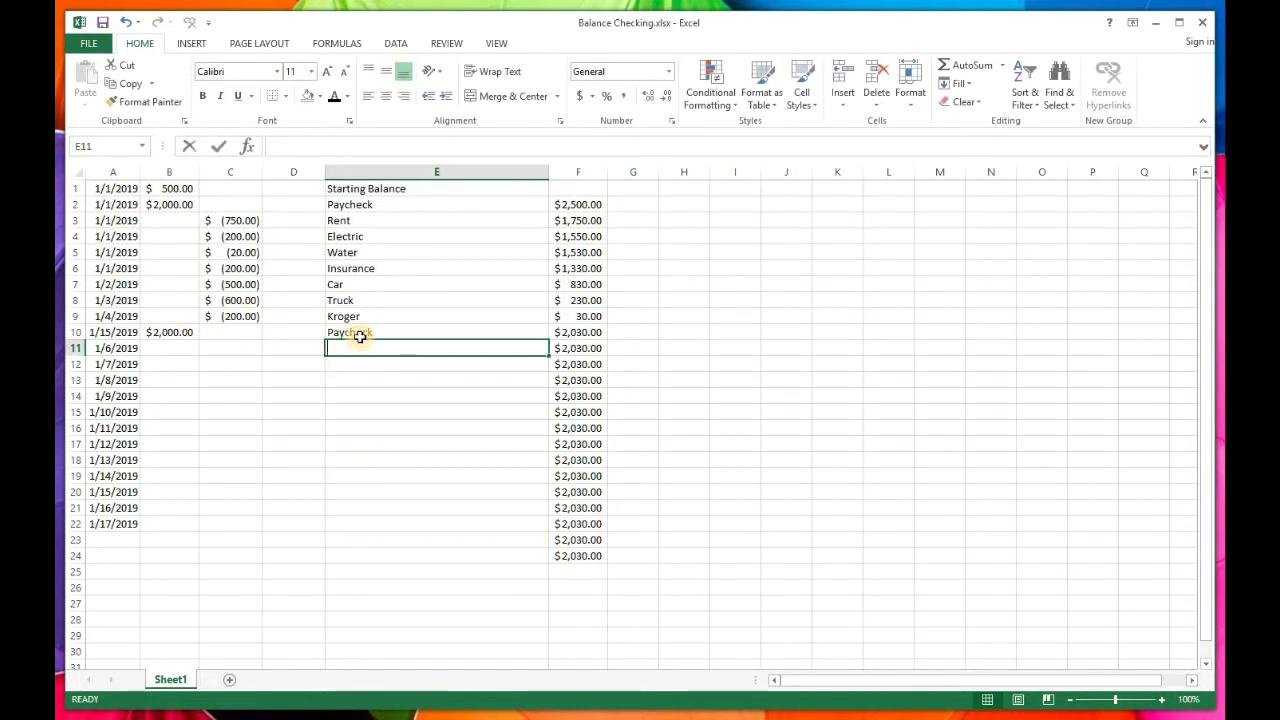
pyautogui.write('Amazon')
pyautogui.press('Return')
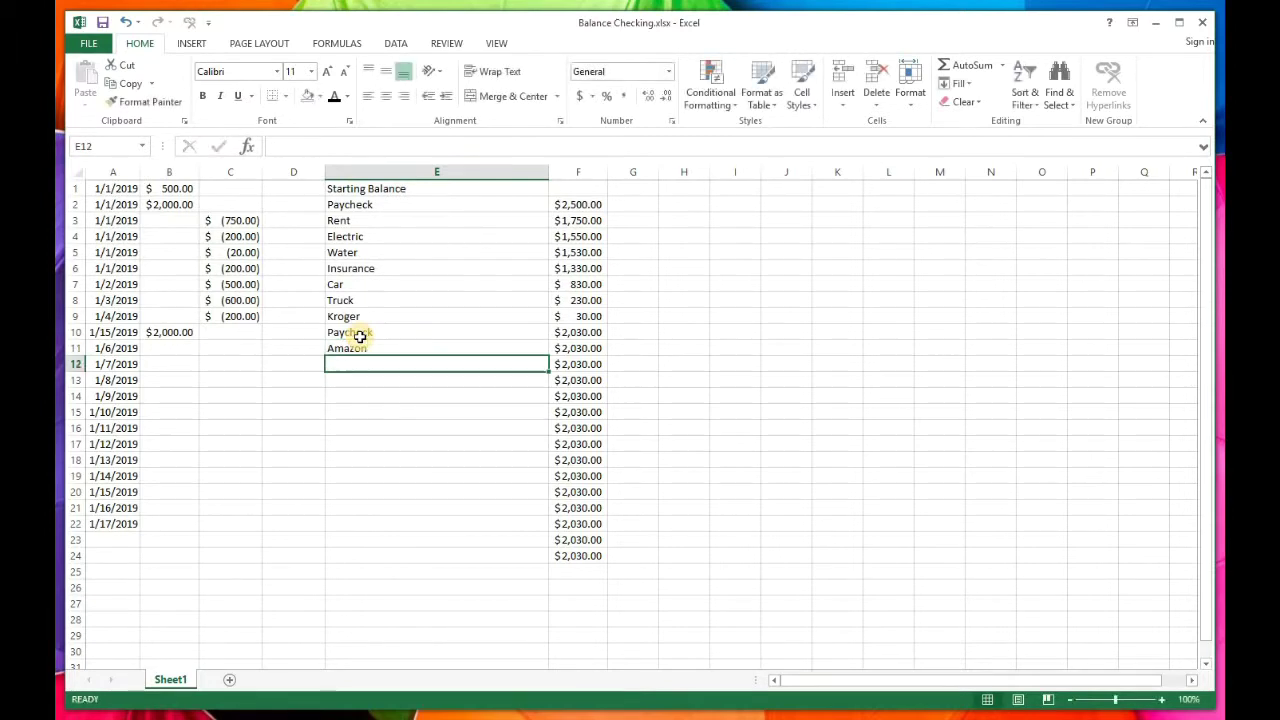
pyautogui.click(233, 345)
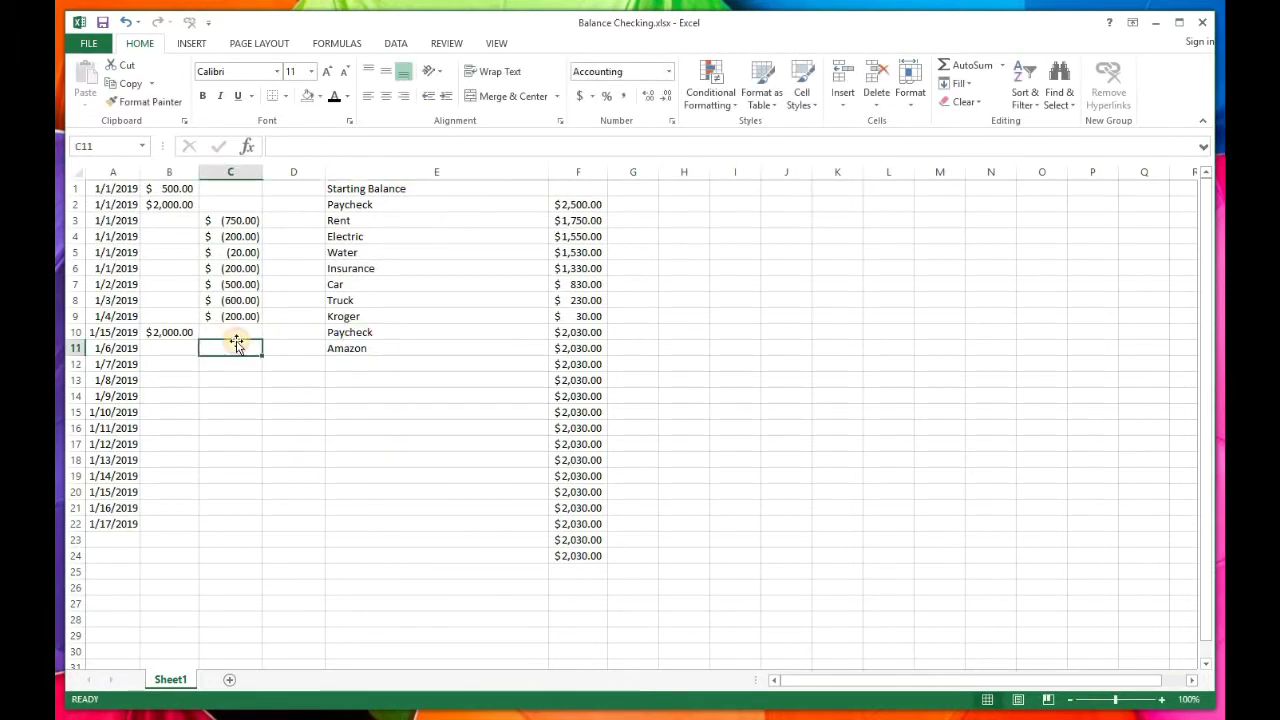
pyautogui.write('12')
pyautogui.press('BackSpace')
pyautogui.press('BackSpace')
pyautogui.write('-120')
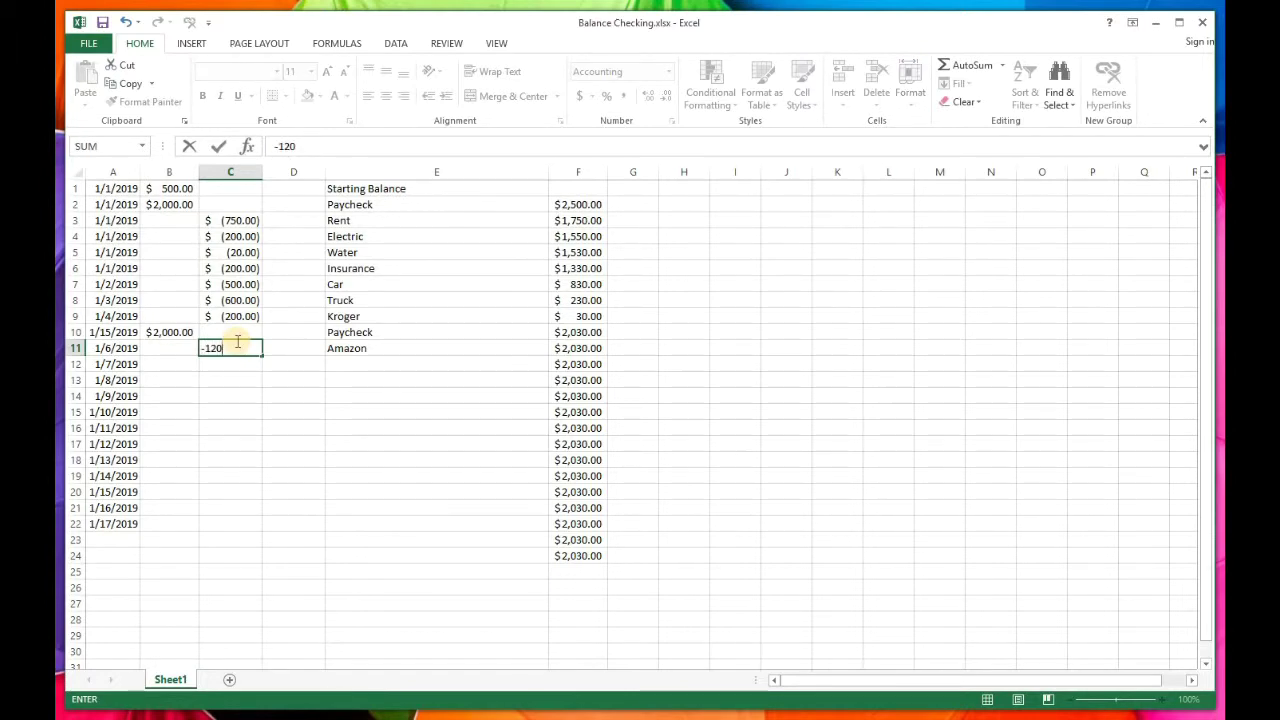
pyautogui.press('Return')
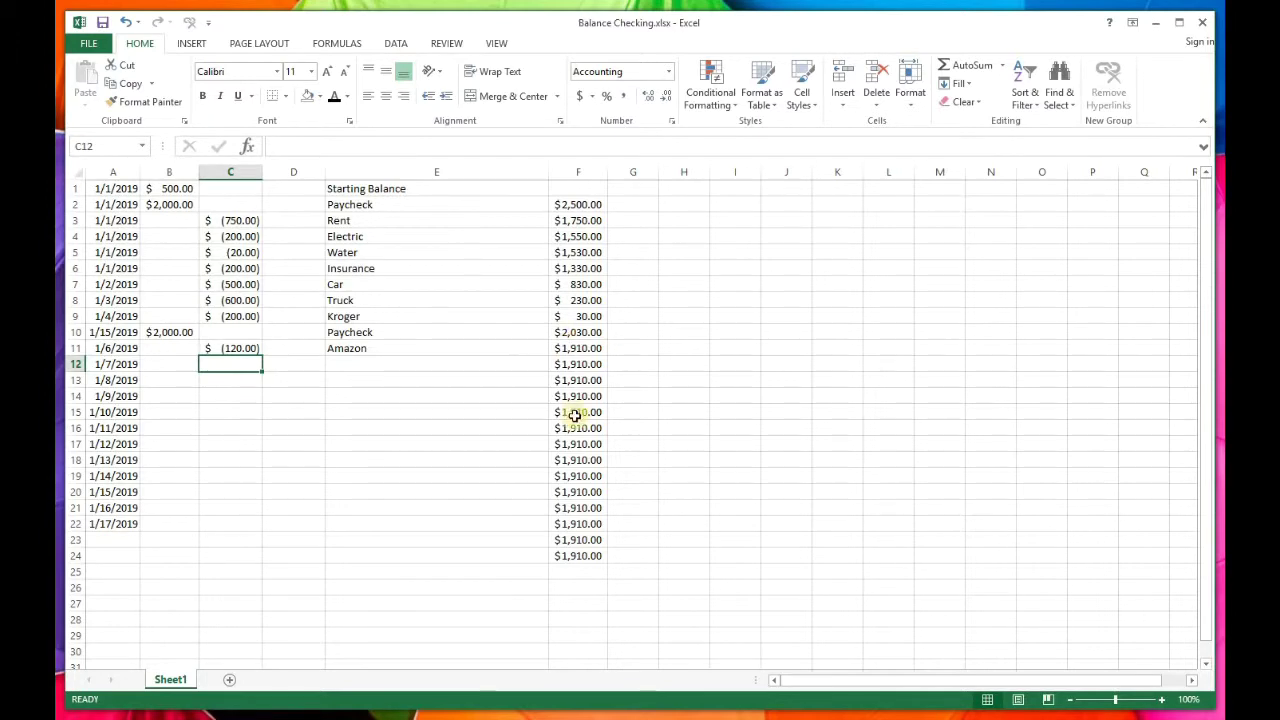
# - Record a Credit expense in row 12 with the label in E12 and -1000 in D12
pyautogui.click(311, 363)
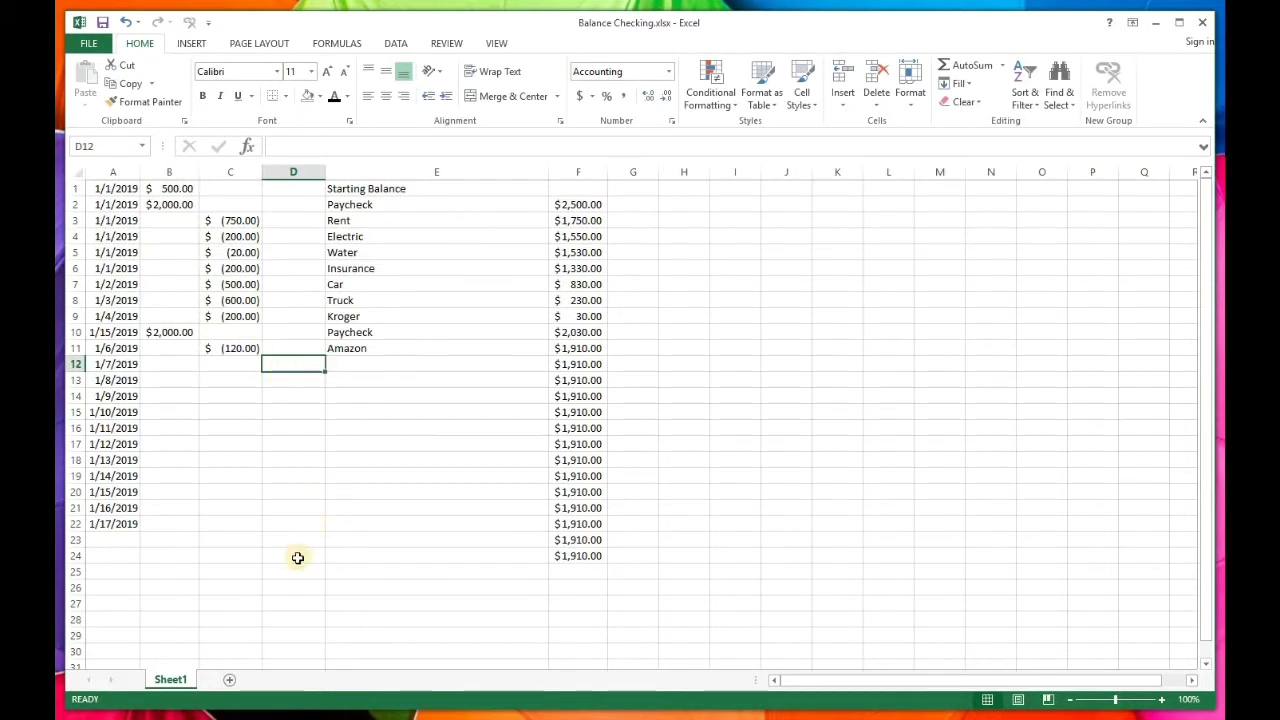
pyautogui.click(350, 366)
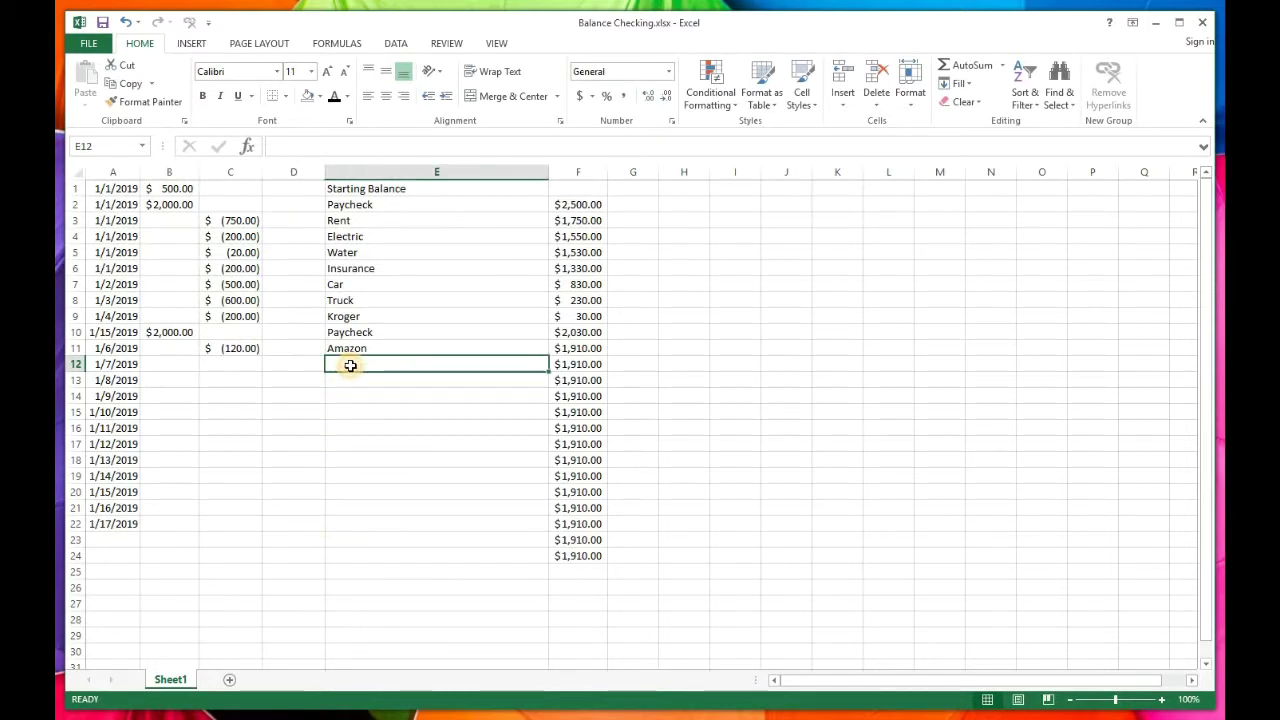
pyautogui.write('Cre')
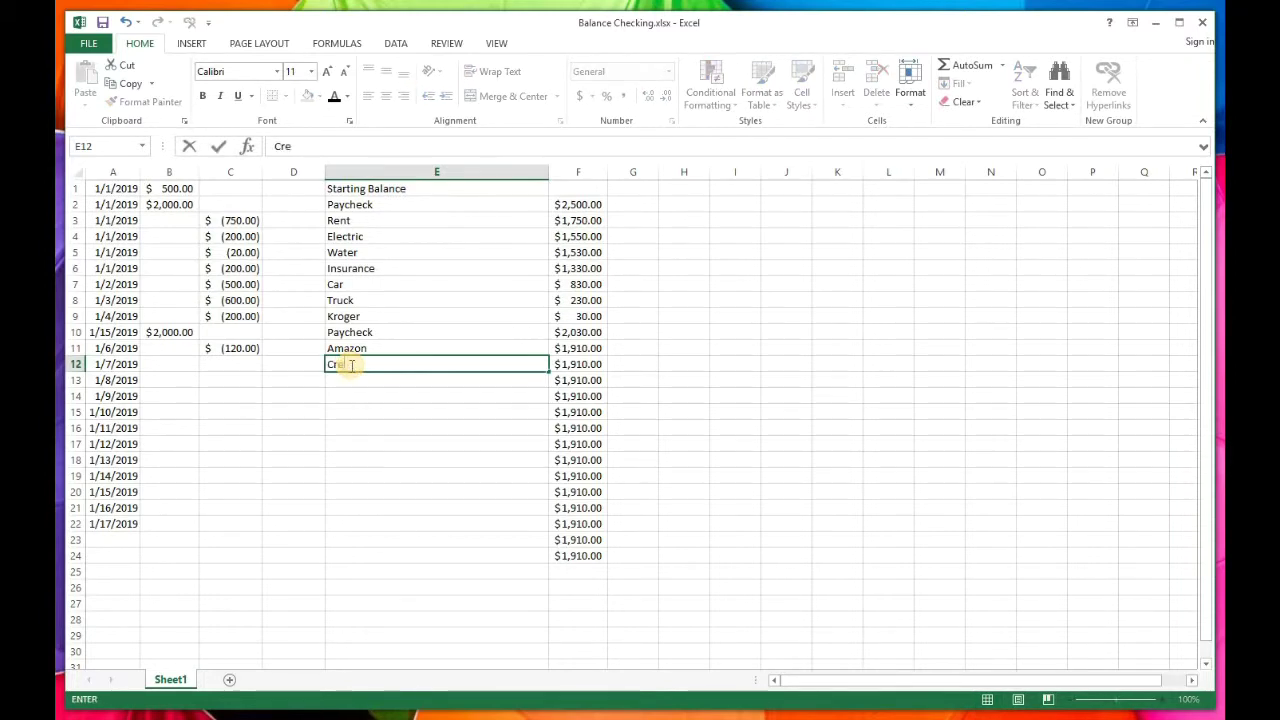
pyautogui.write('dit')
pyautogui.click(311, 363)
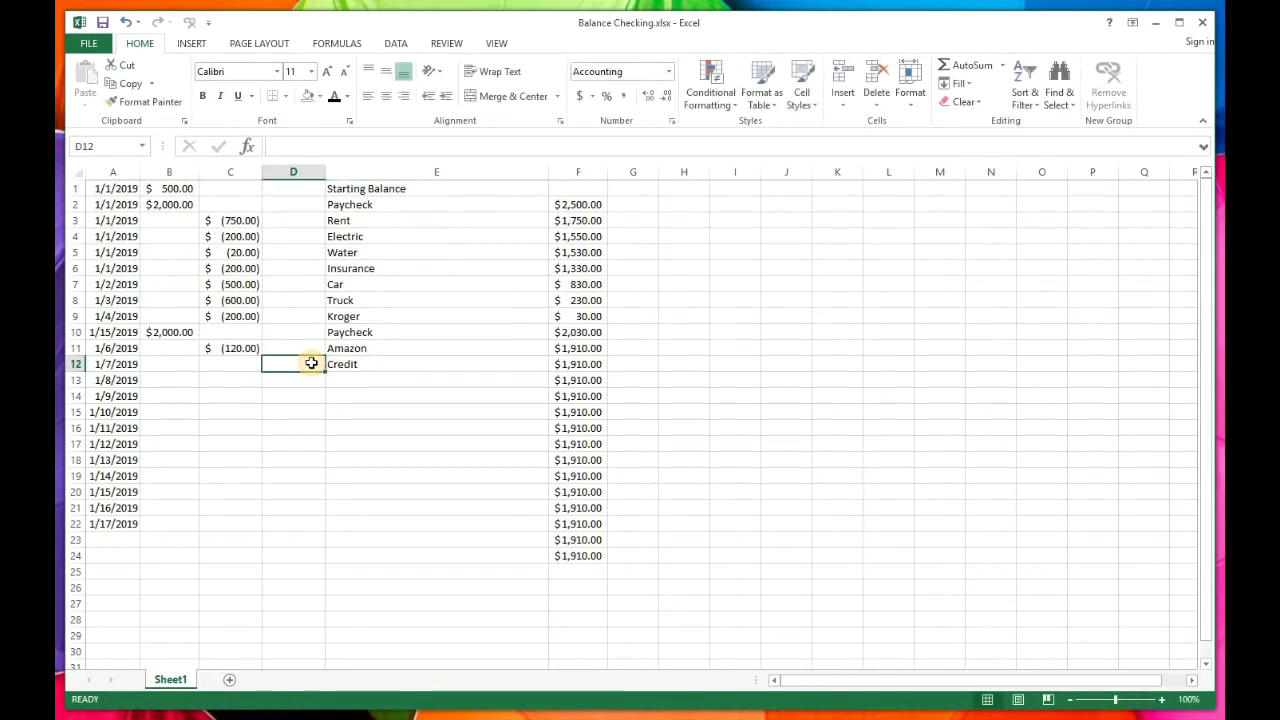
pyautogui.write('1')
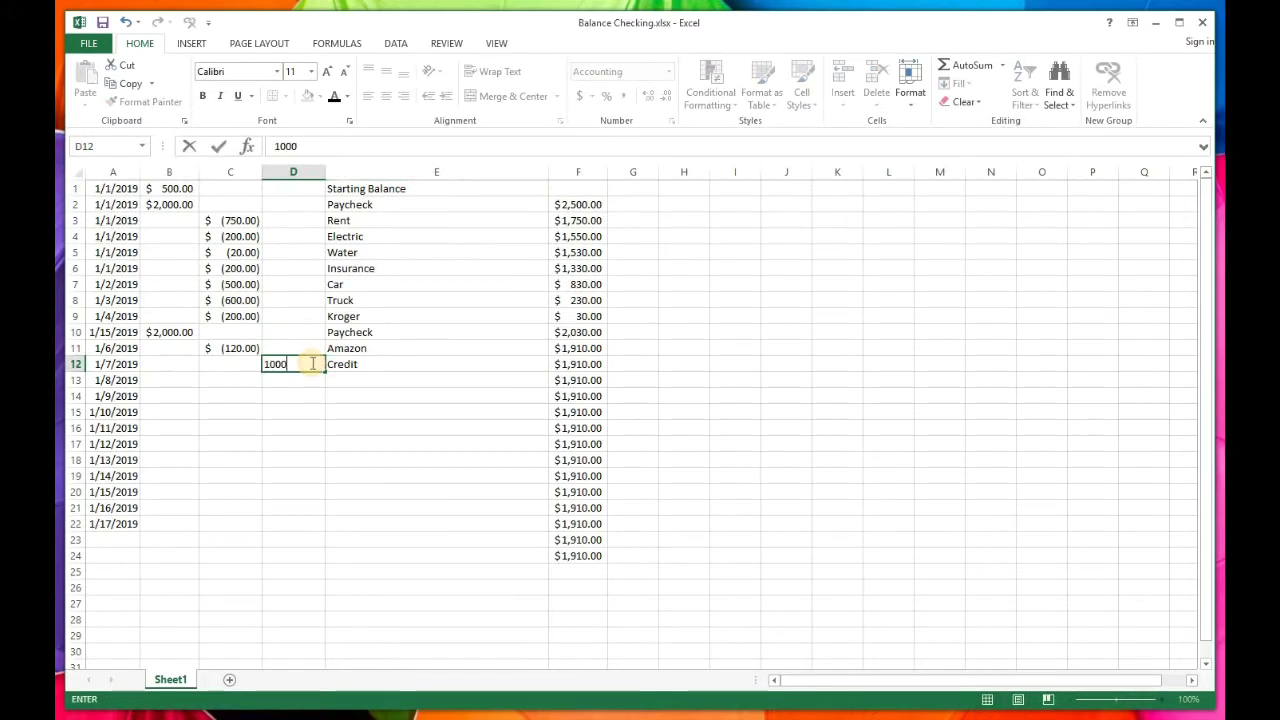
pyautogui.write('000')
pyautogui.press('Return')
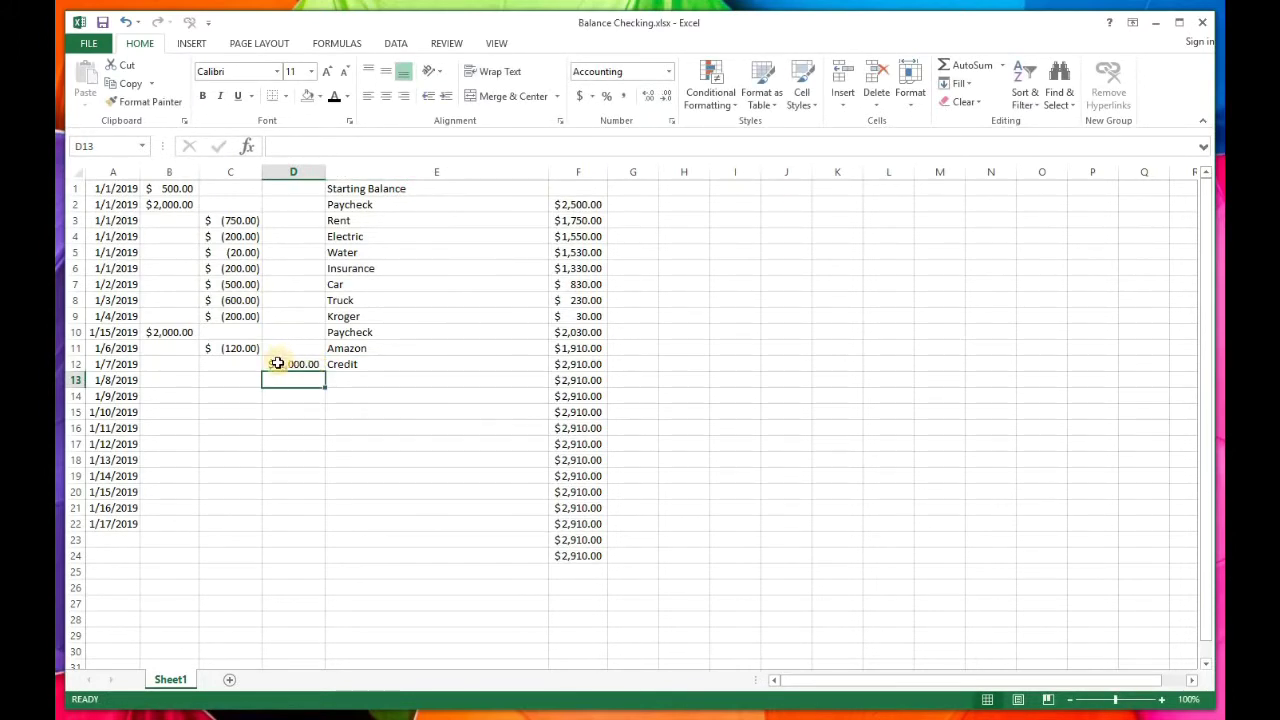
pyautogui.click(276, 364)
pyautogui.write('-1000')
pyautogui.press('Return')
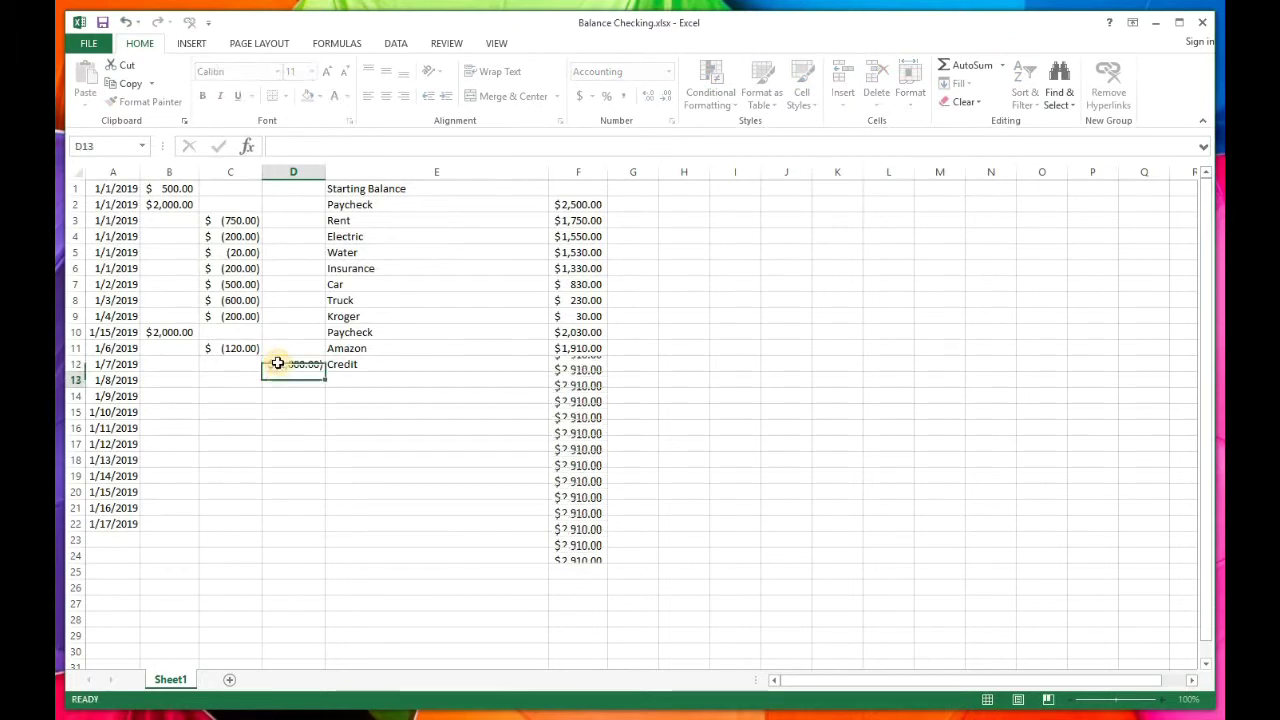
# - Record a Phone expense in row 13 with the label in E13 and -250 in D13
pyautogui.click(360, 378)
pyautogui.write('Phon')
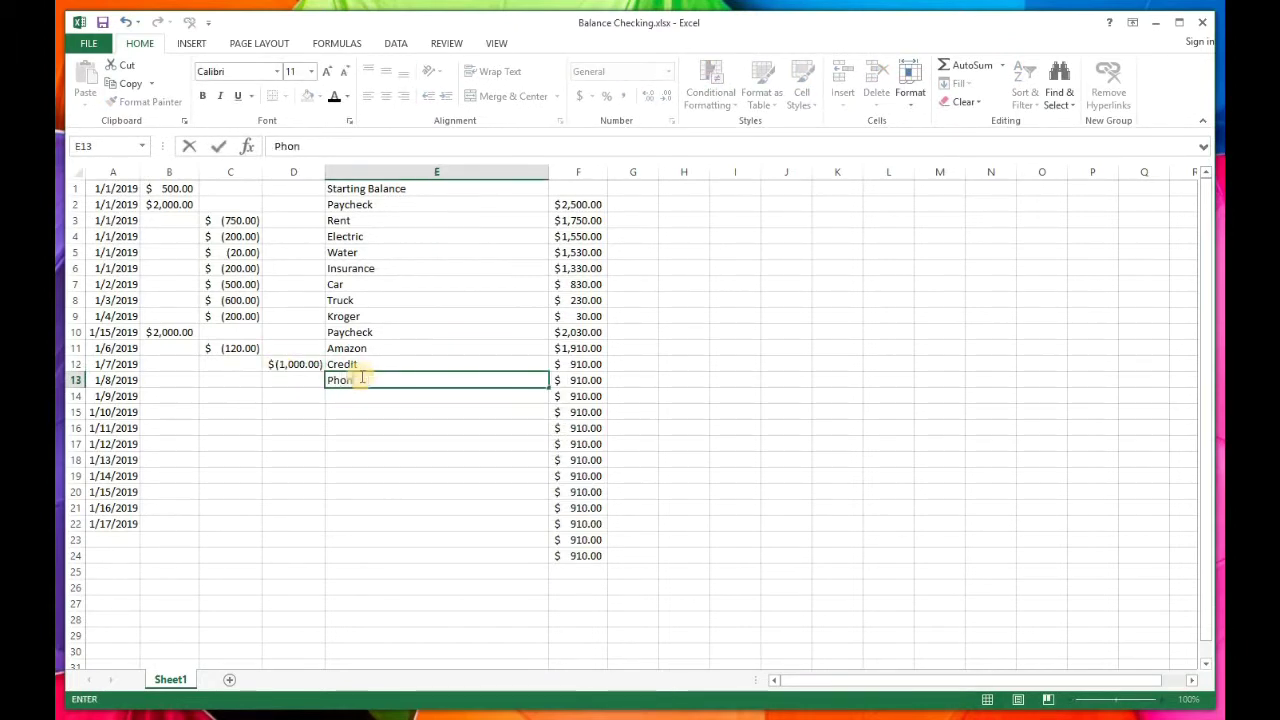
pyautogui.press('Return')
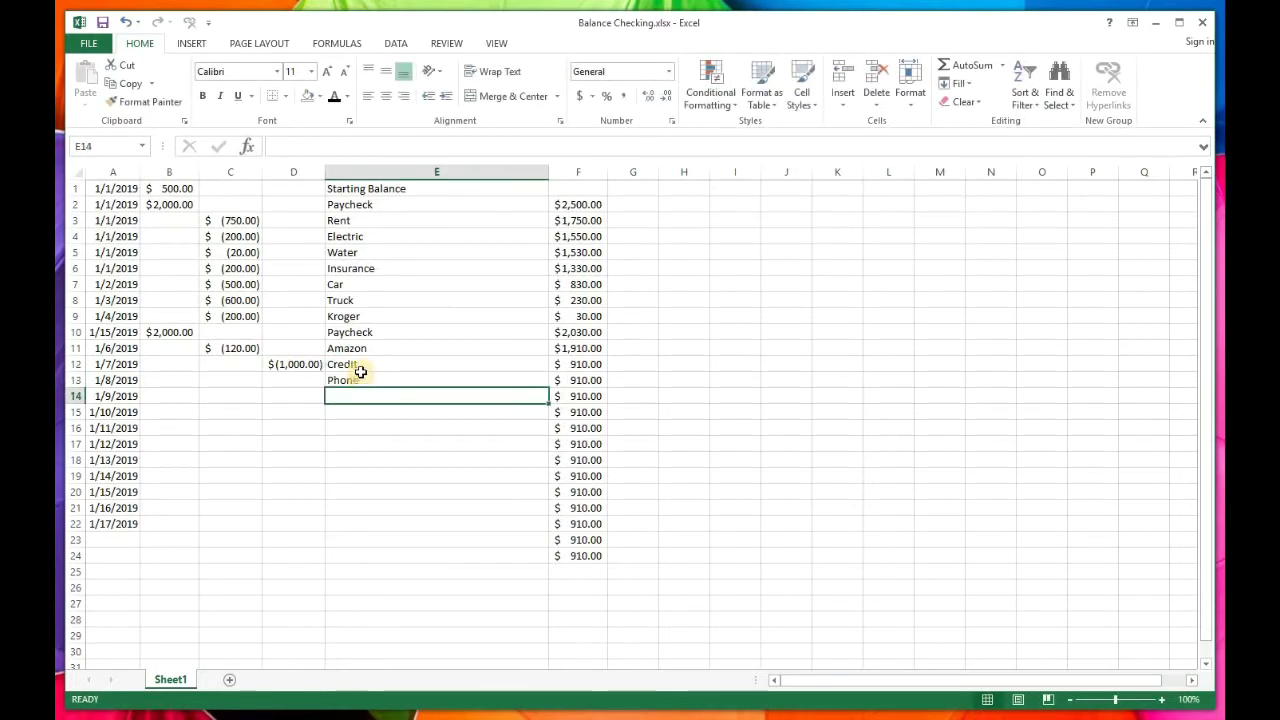
pyautogui.click(299, 378)
pyautogui.write('-')
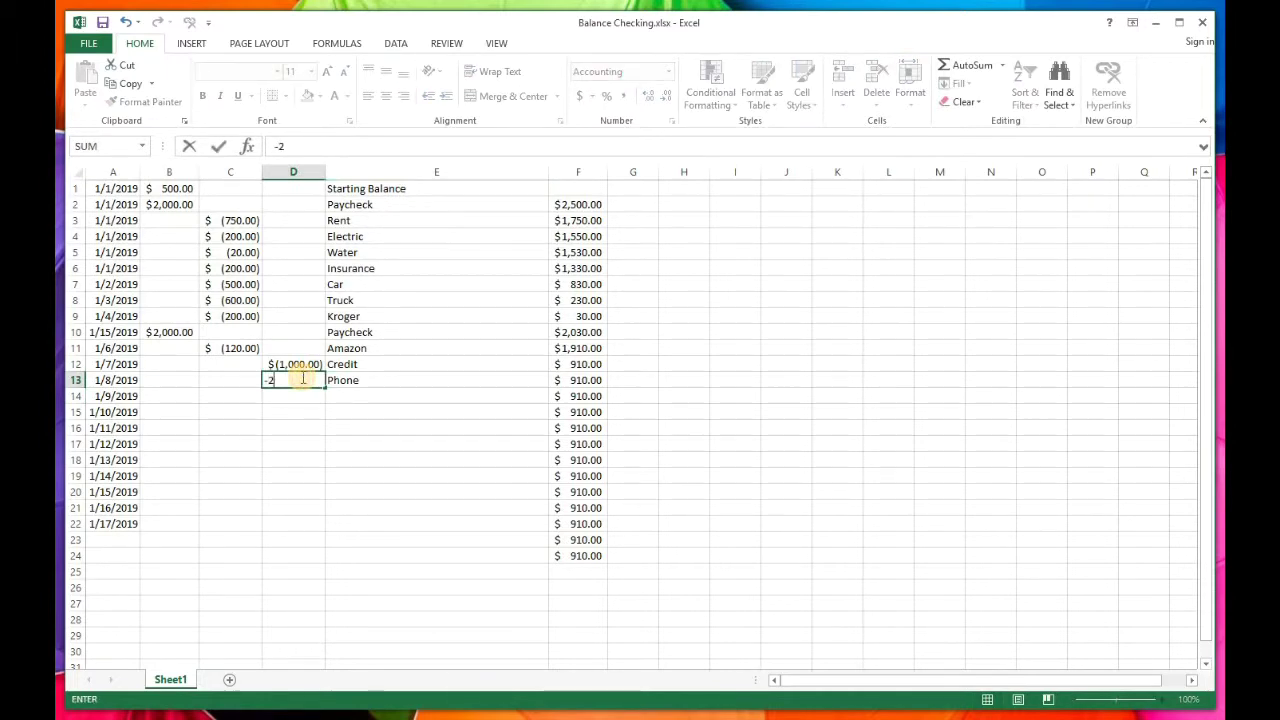
pyautogui.write('250')
pyautogui.press('Return')
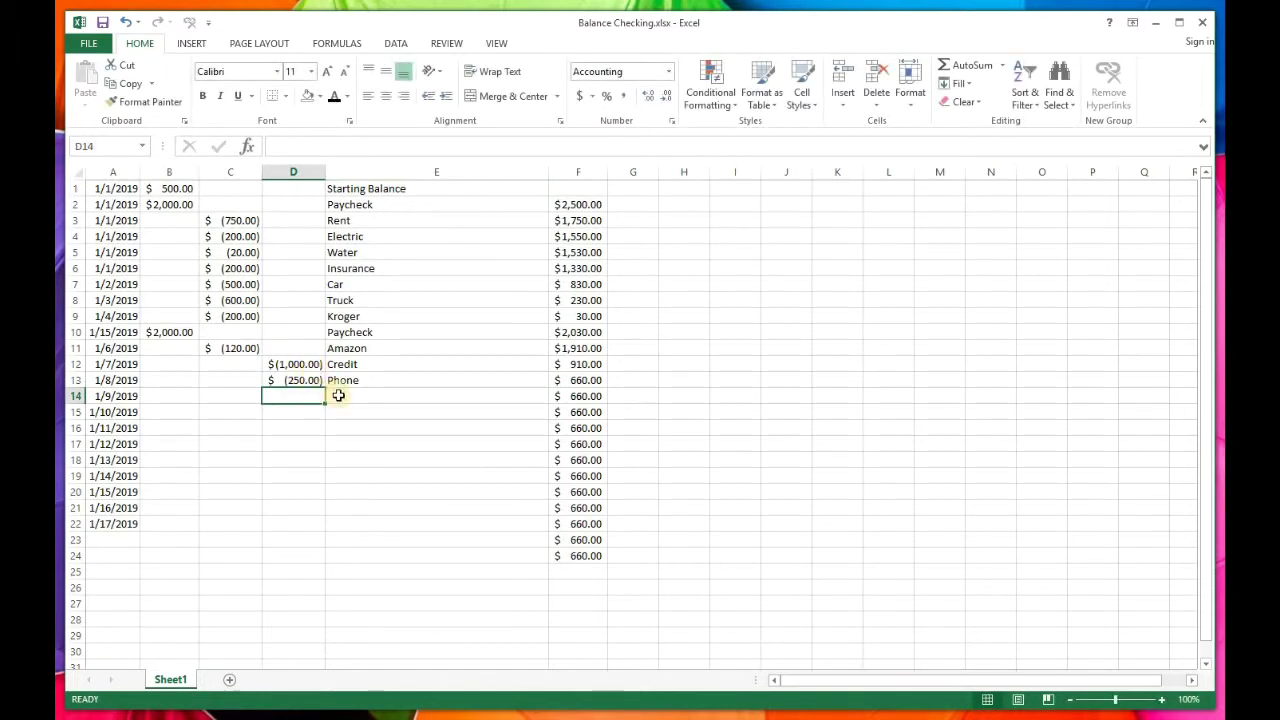
# - Record a Taxes expense in row 14 with the label in E14 and -750 in D14
pyautogui.click(347, 394)
pyautogui.write('Taxes')
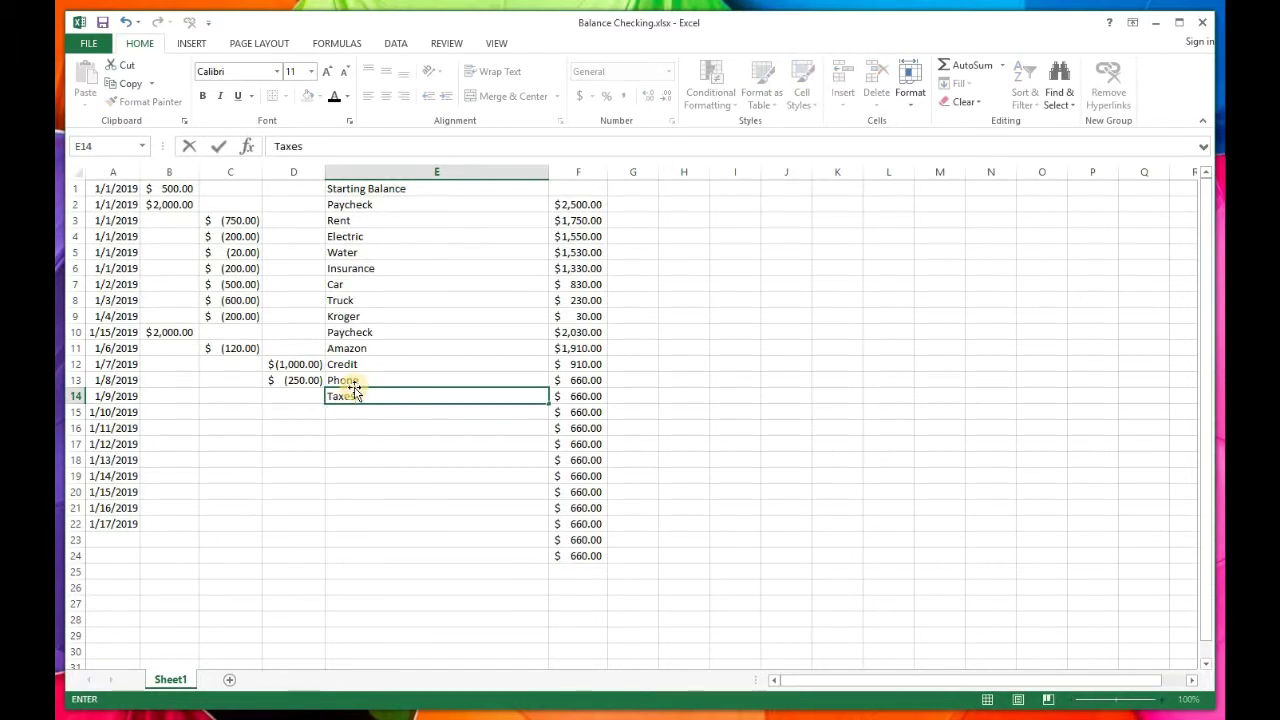
pyautogui.press('Return')
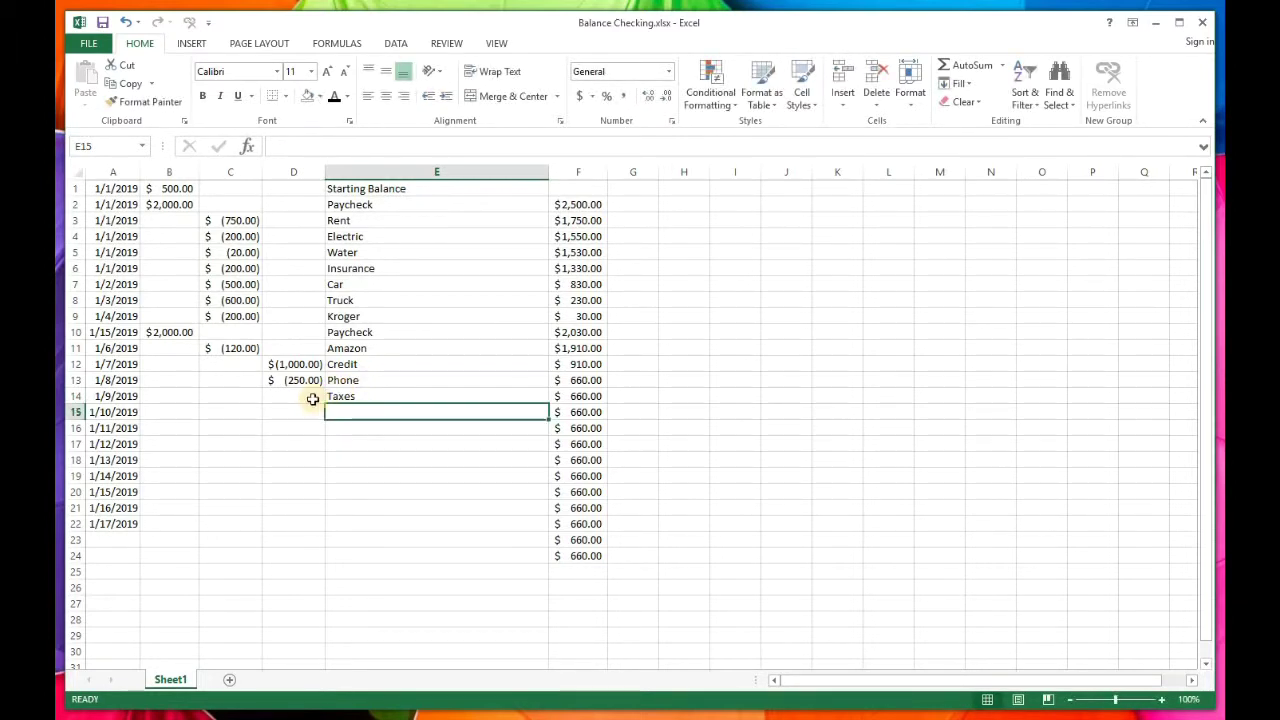
pyautogui.click(312, 396)
pyautogui.write('750')
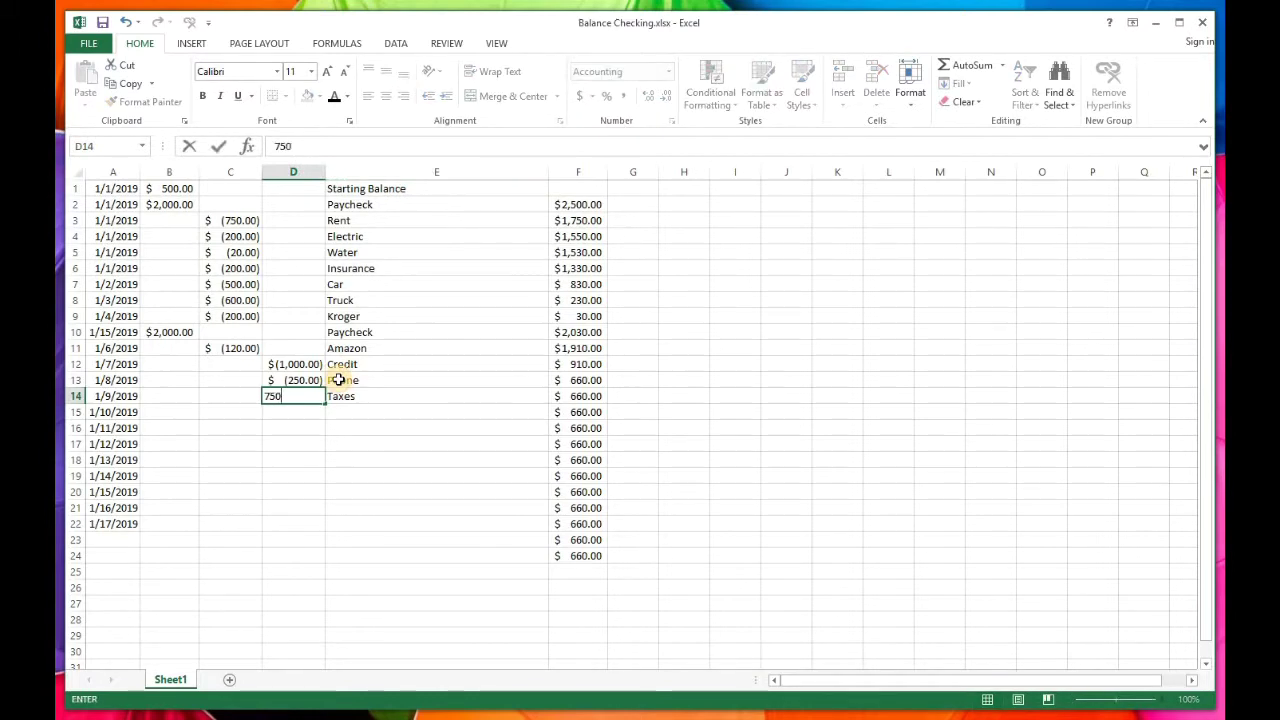
pyautogui.write('-')
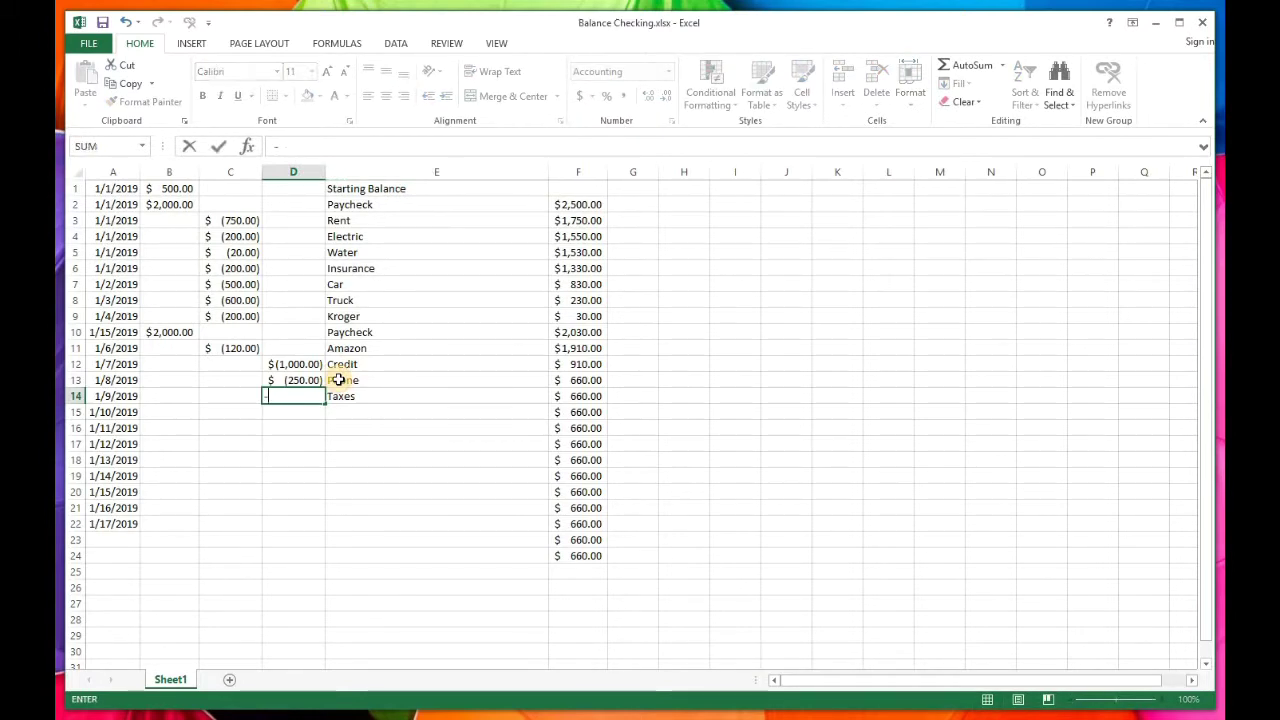
pyautogui.write('750')
pyautogui.press('Return')
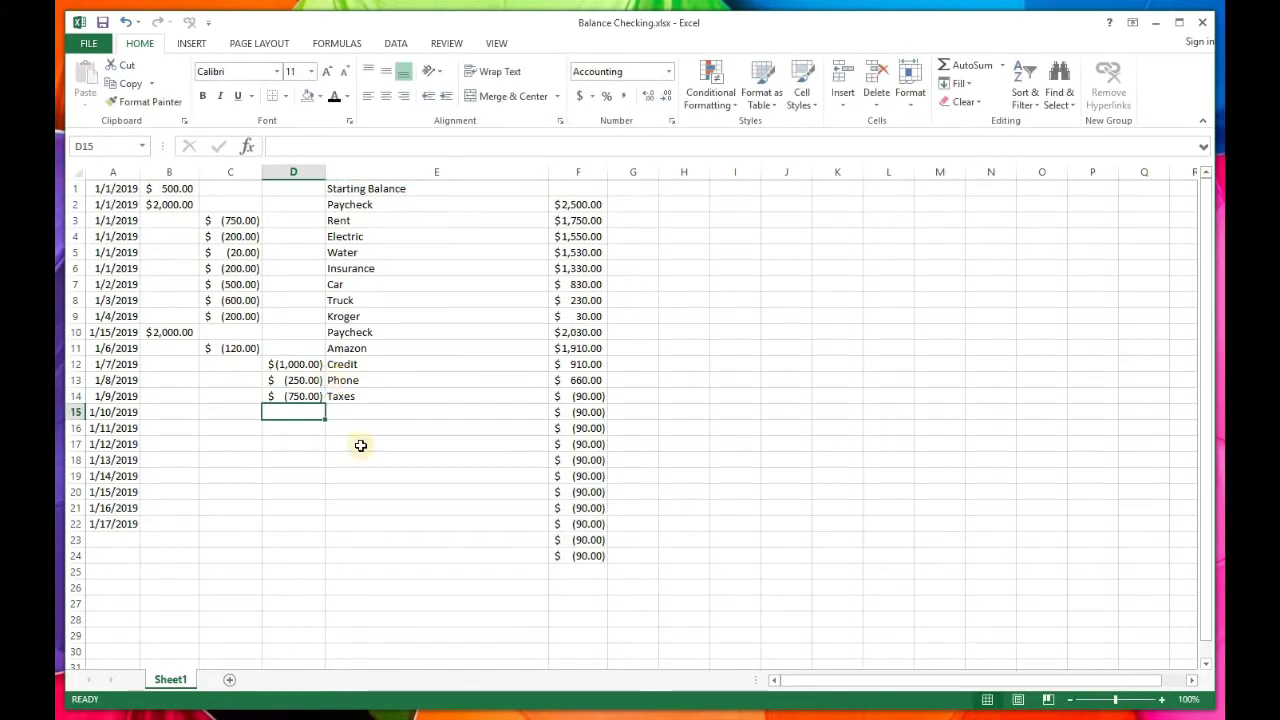
# - Change the date in A15 to 1/15/2019
pyautogui.doubleClick(102, 413)
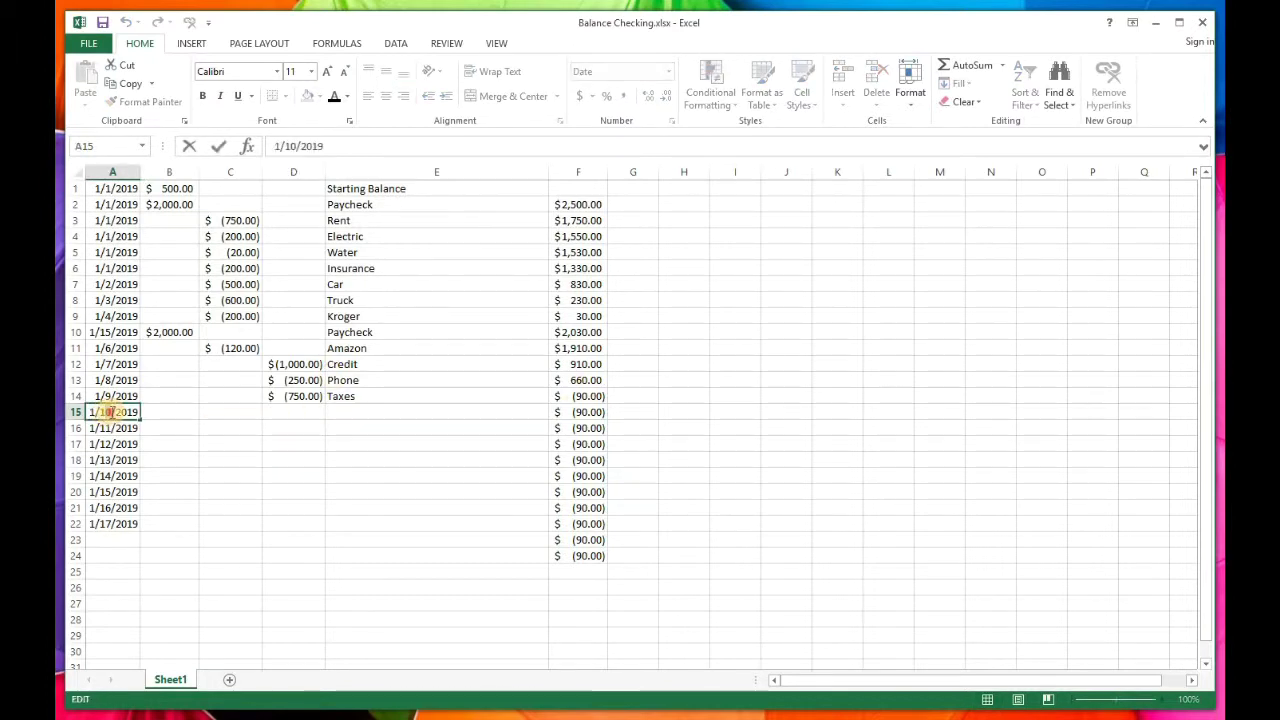
pyautogui.doubleClick(122, 411)
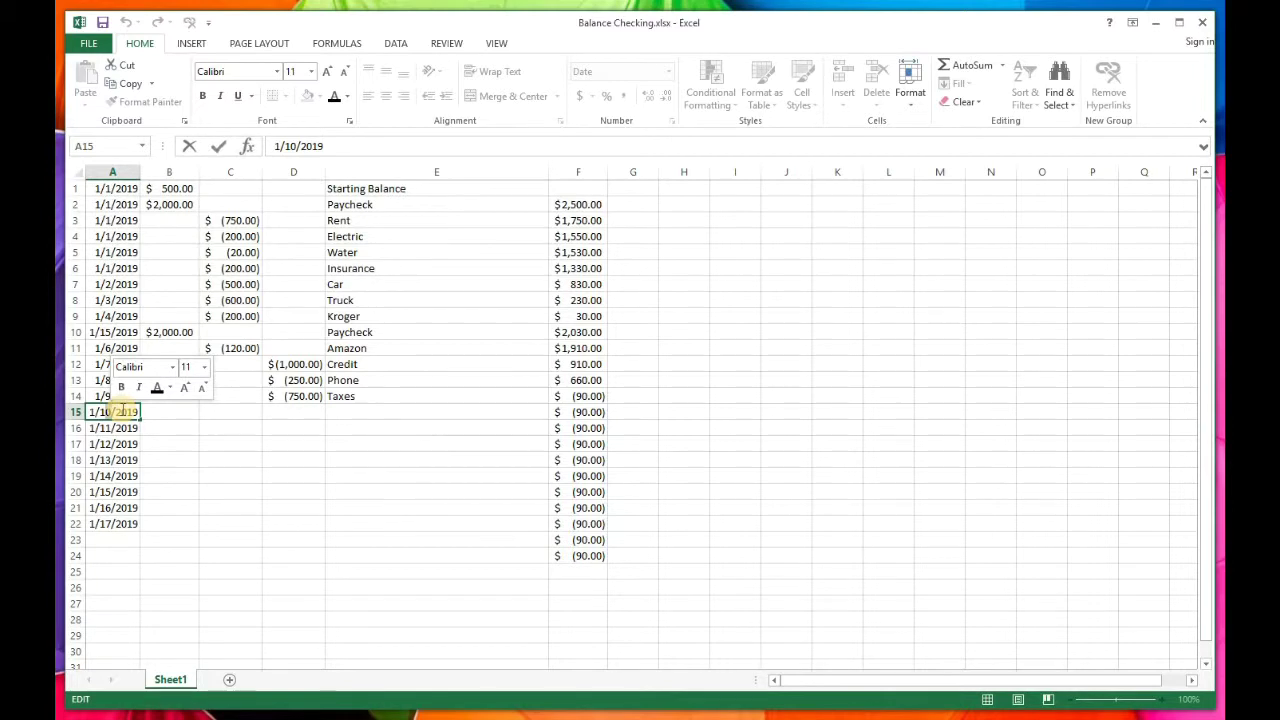
pyautogui.write('15')
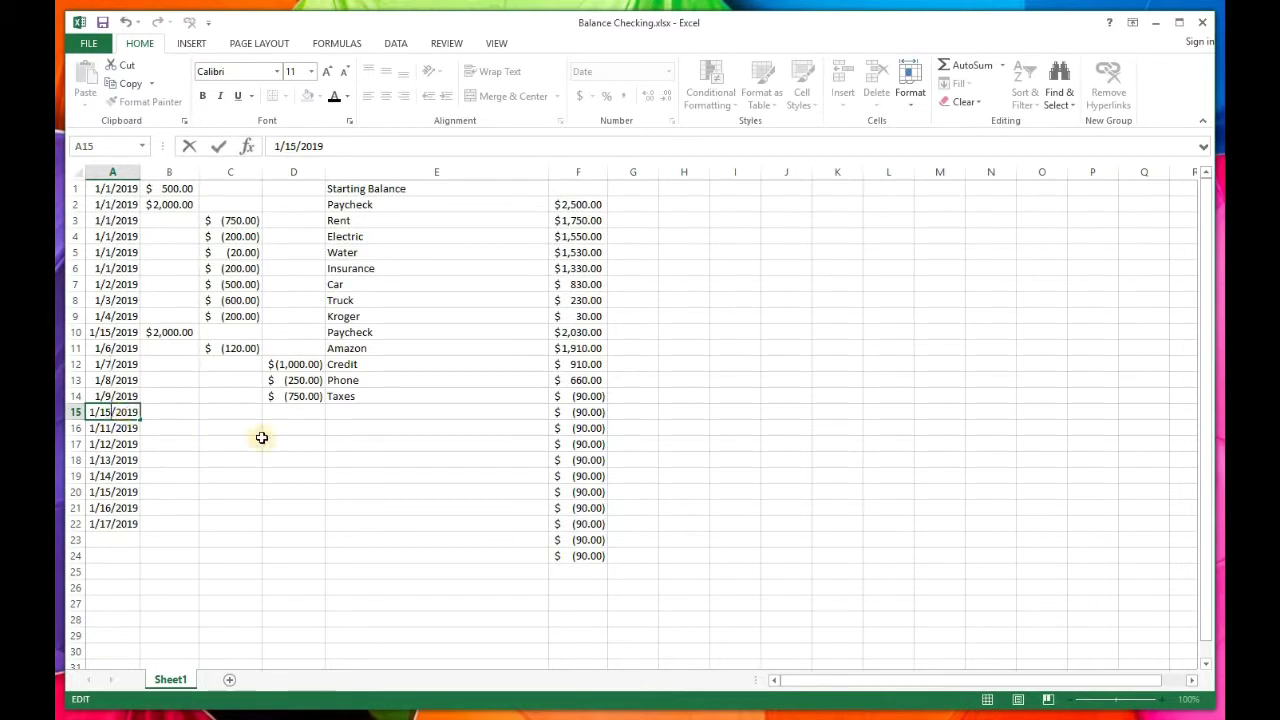
pyautogui.click(361, 434)
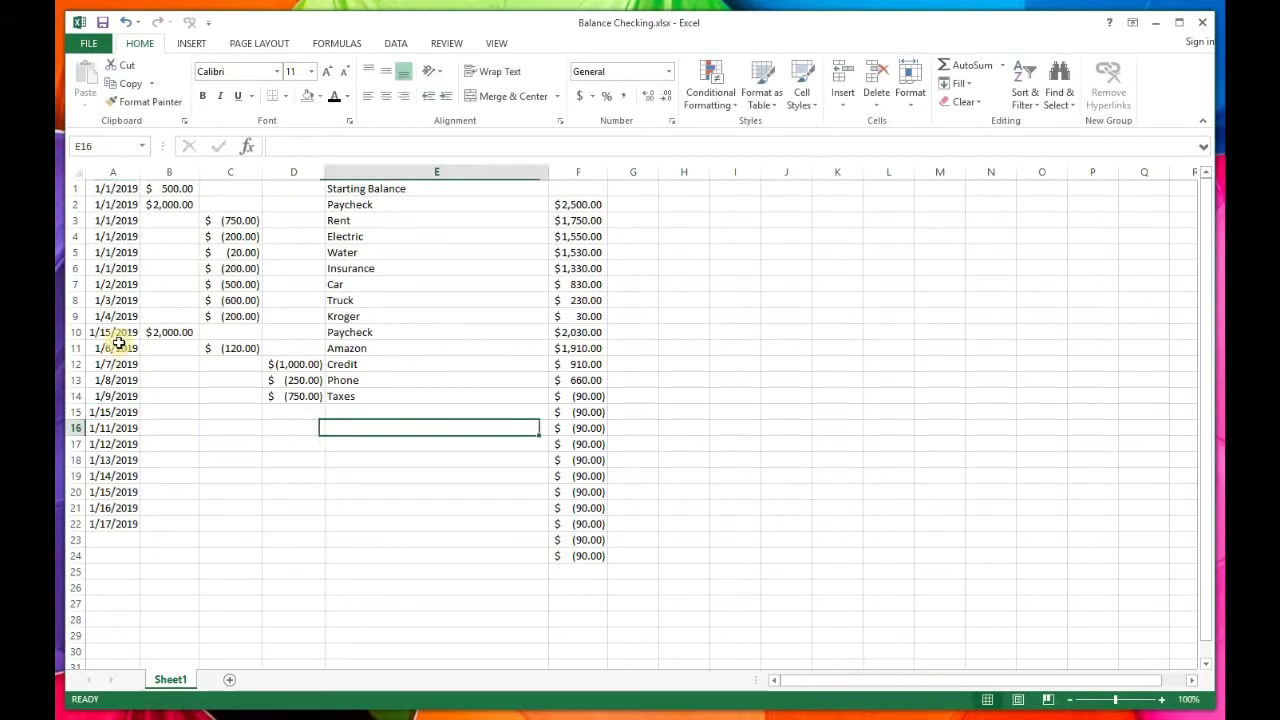
# - Set the month and day of the date in A15 so it reads 2/1/2019
pyautogui.click(103, 413)
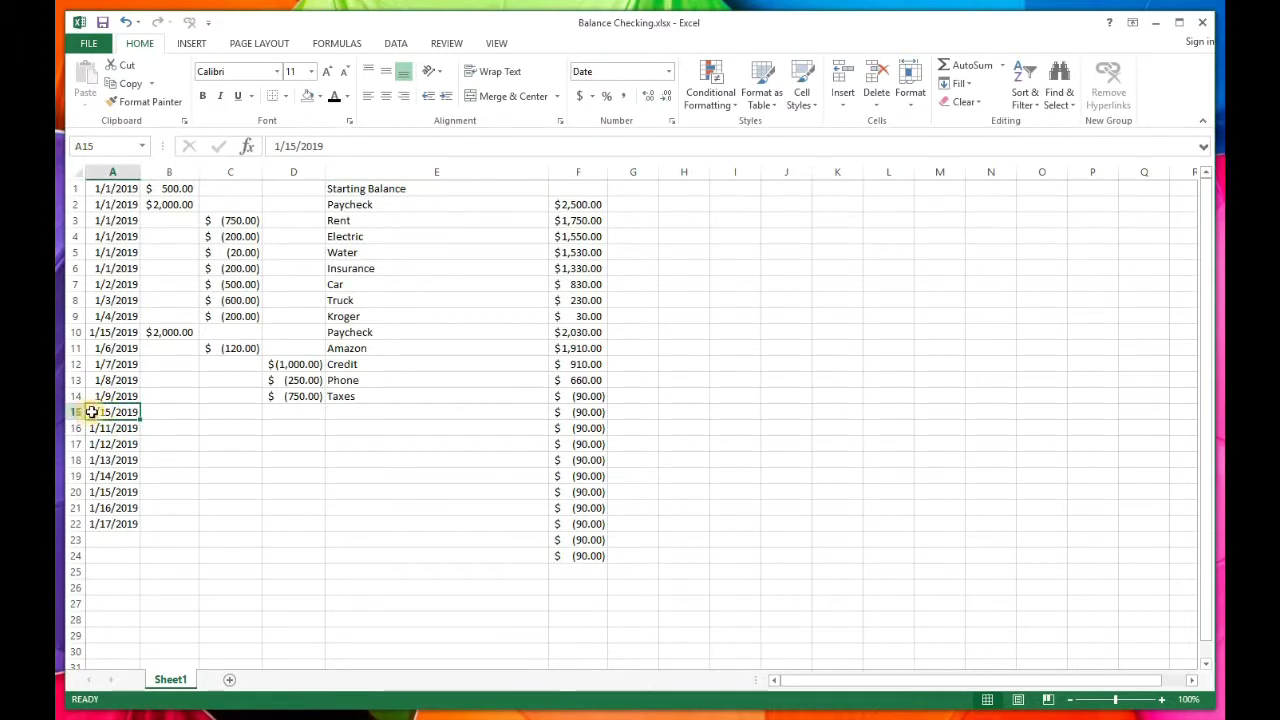
pyautogui.doubleClick(93, 412)
pyautogui.doubleClick(93, 412)
pyautogui.write('2')
pyautogui.doubleClick(104, 412)
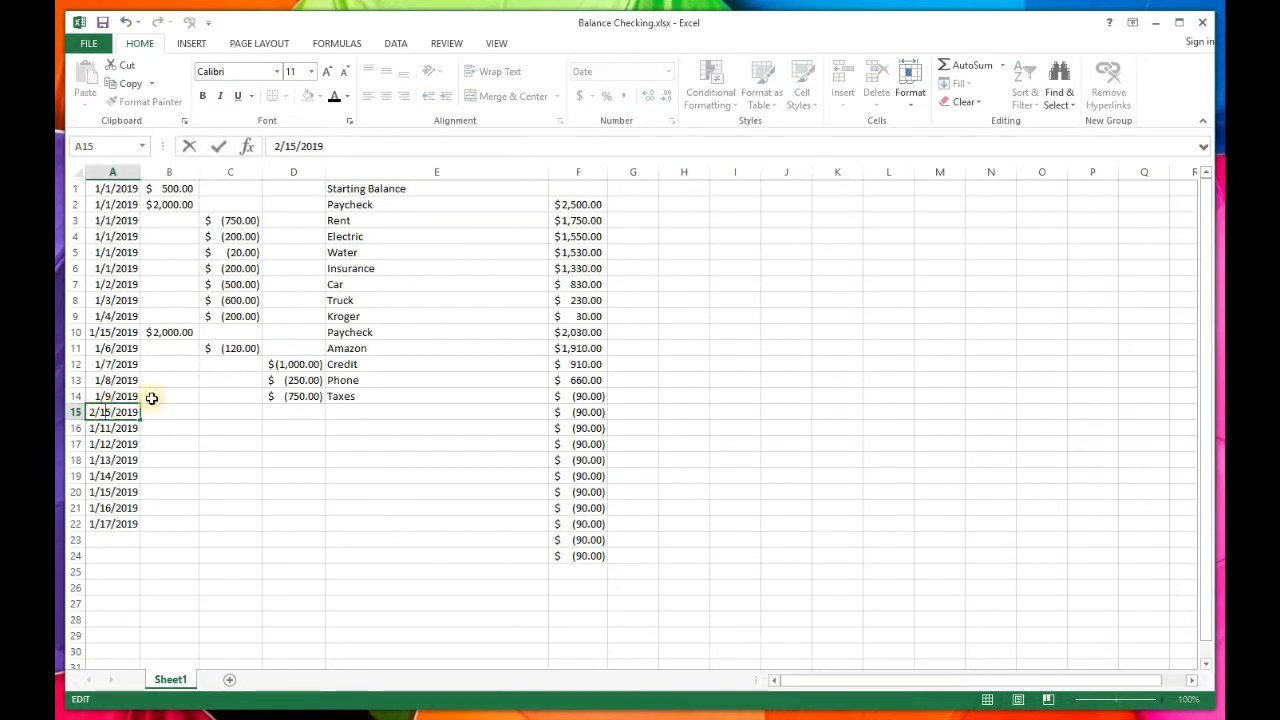
pyautogui.write('1')
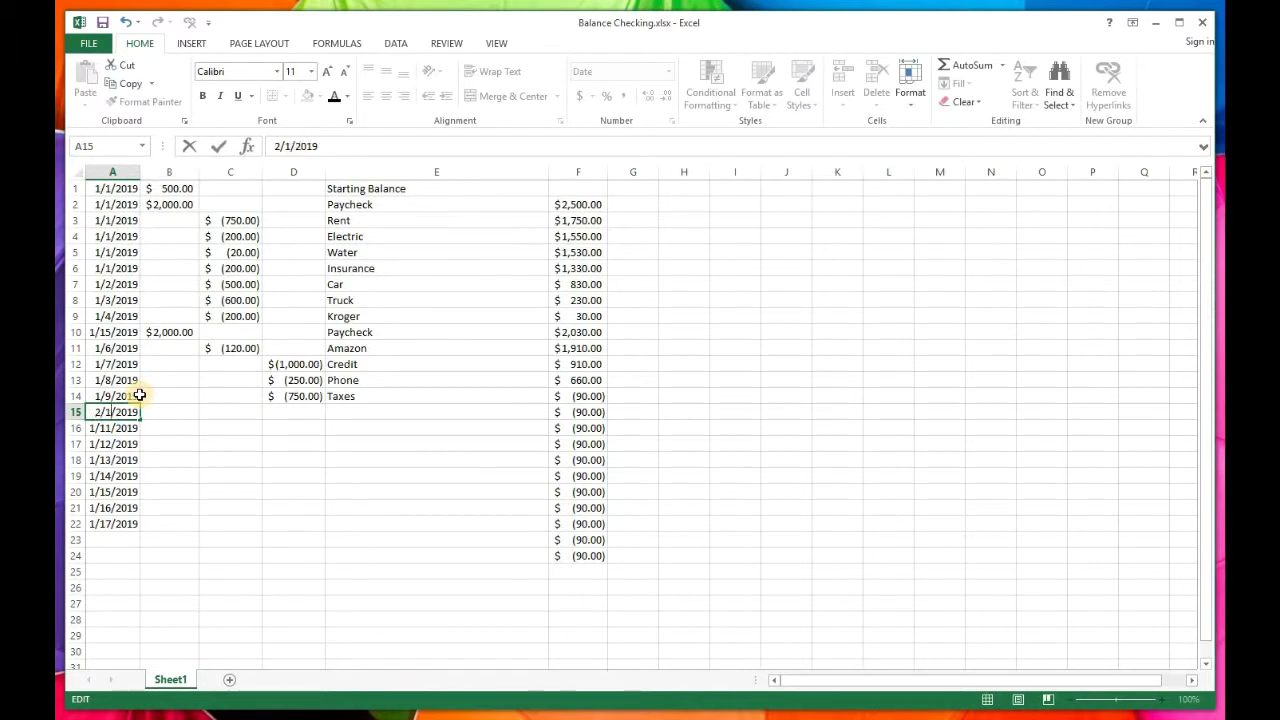
# - Enter an amount of 2000 in D15 for the 2/1/2019 entry
pyautogui.click(295, 413)
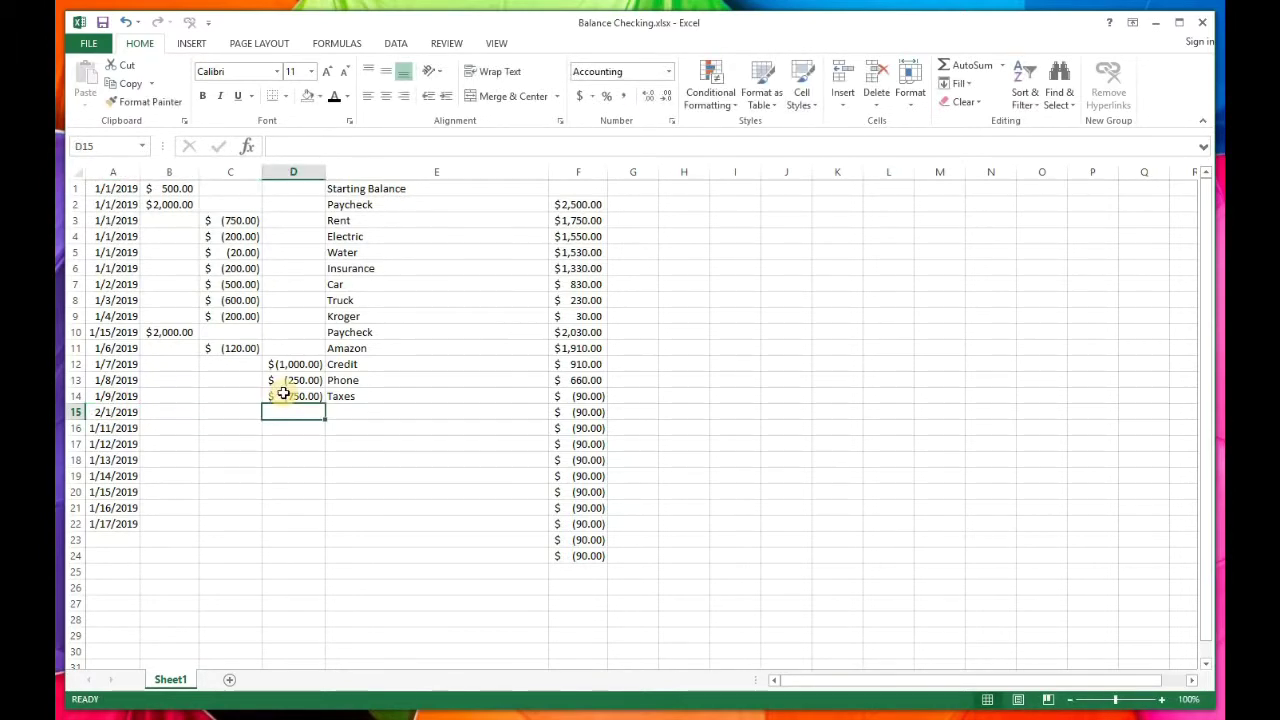
pyautogui.write('2000')
pyautogui.press('Return')
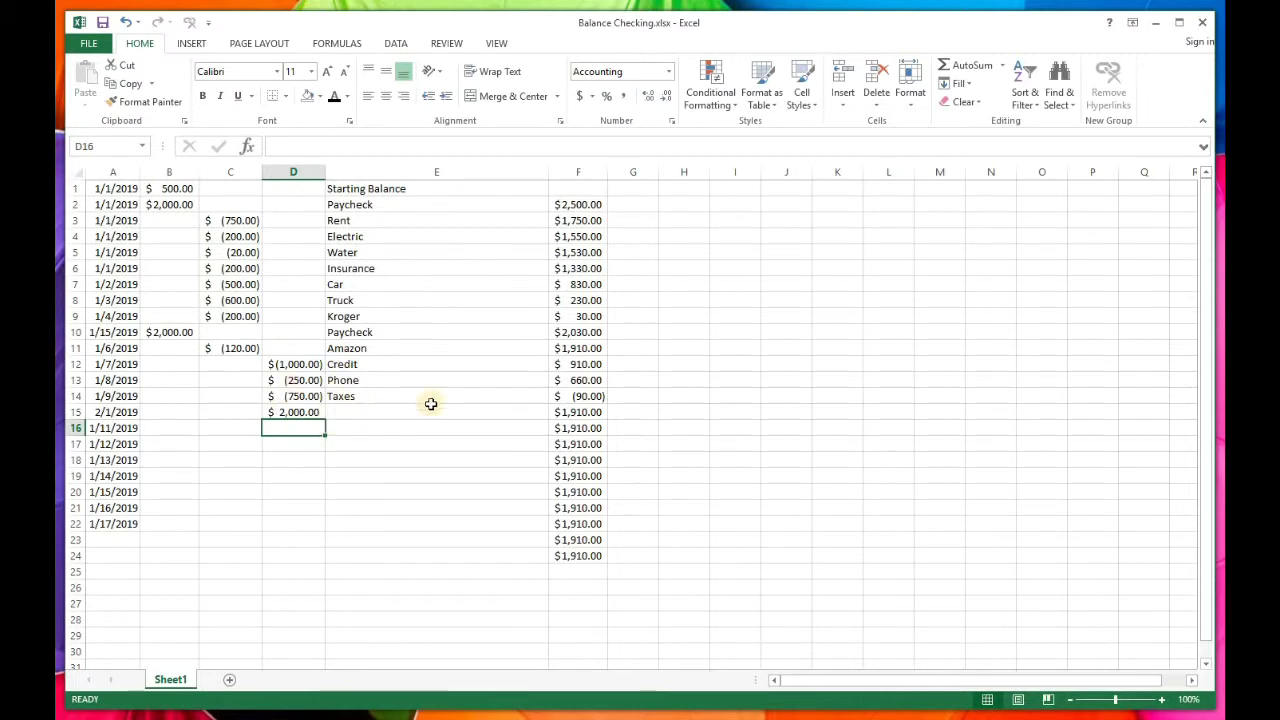
# - Move the Taxes row below the 2/1/2019 row and refill the running balance formula from F11 down to F21
pyautogui.click(73, 396)
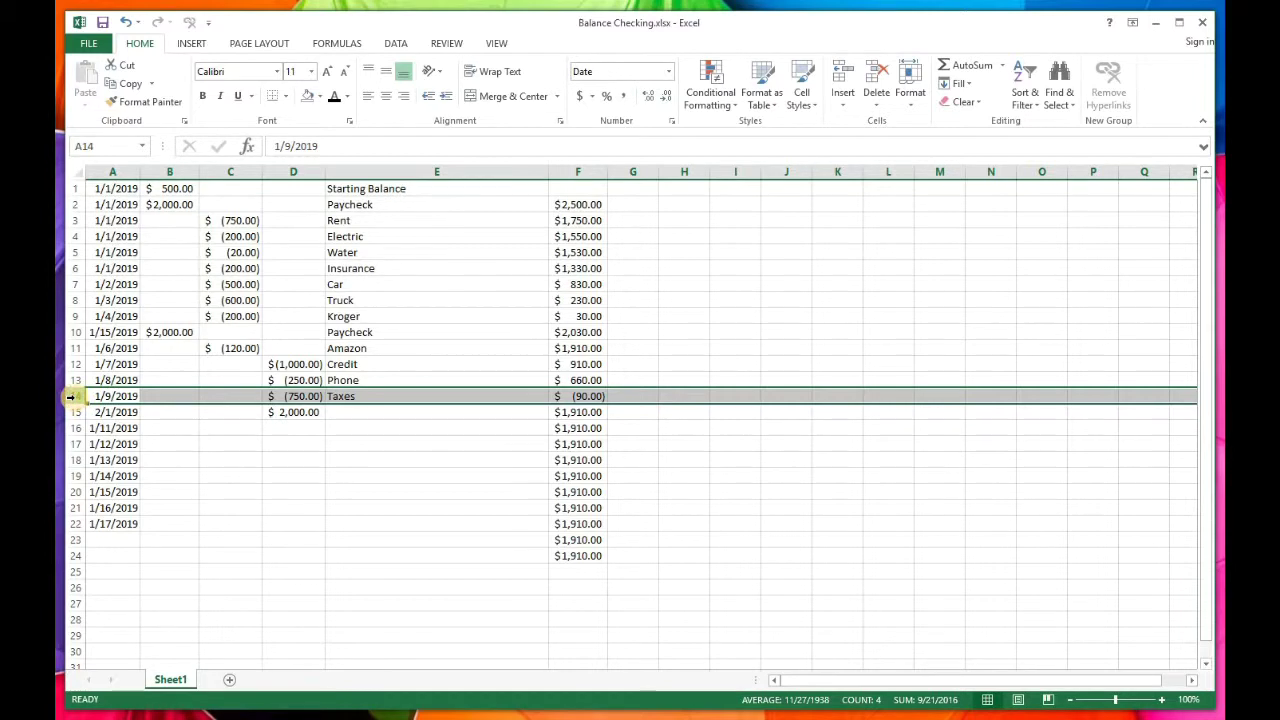
pyautogui.hotkey('ctrl', 'c')
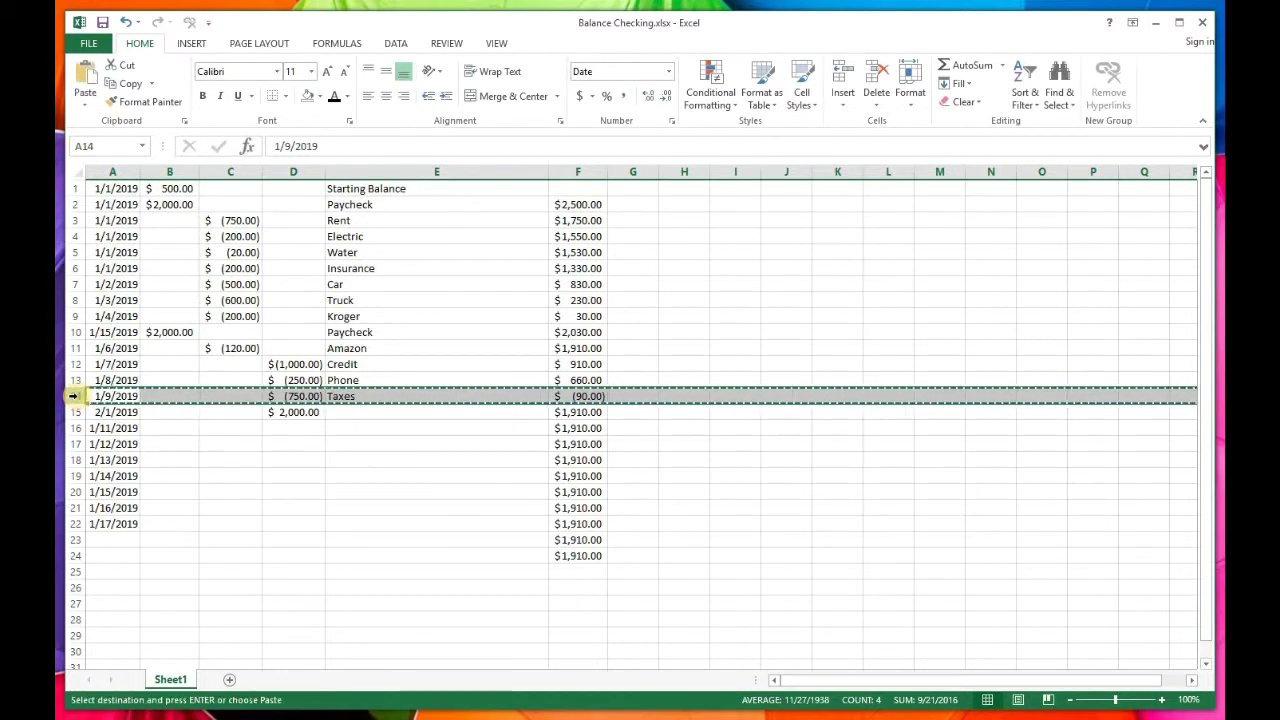
pyautogui.click(78, 427)
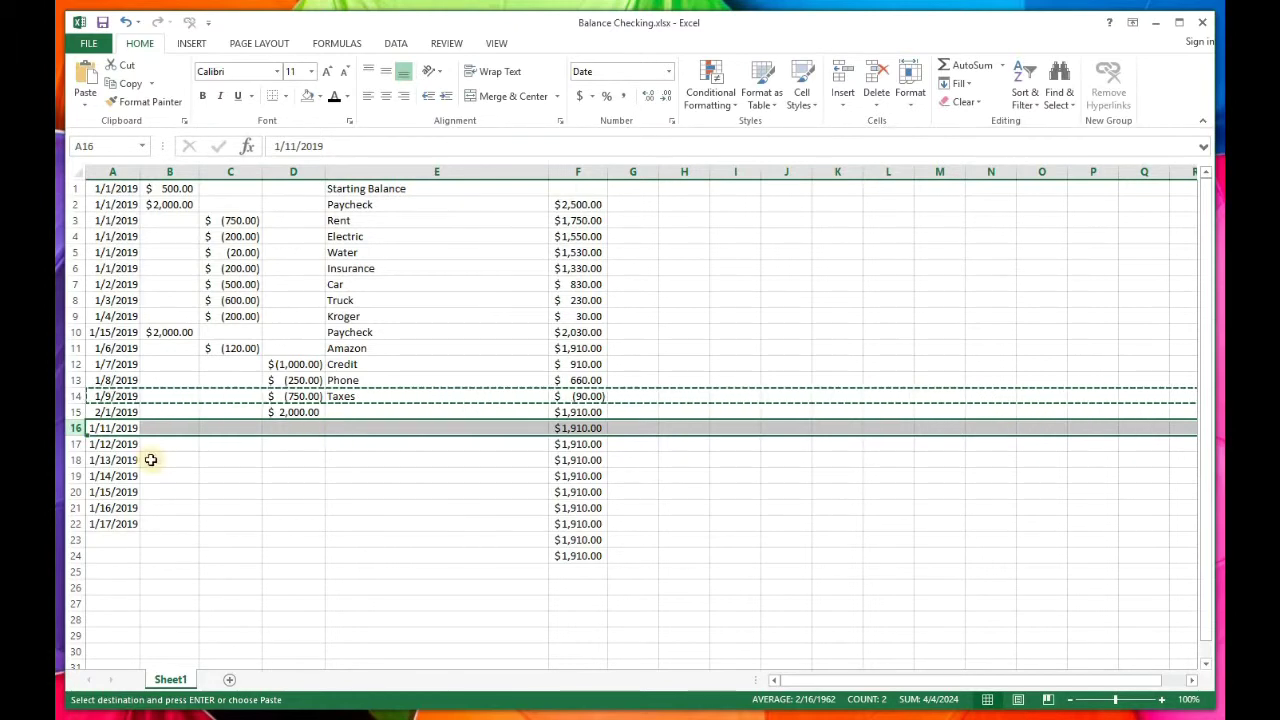
pyautogui.rightClick(72, 427)
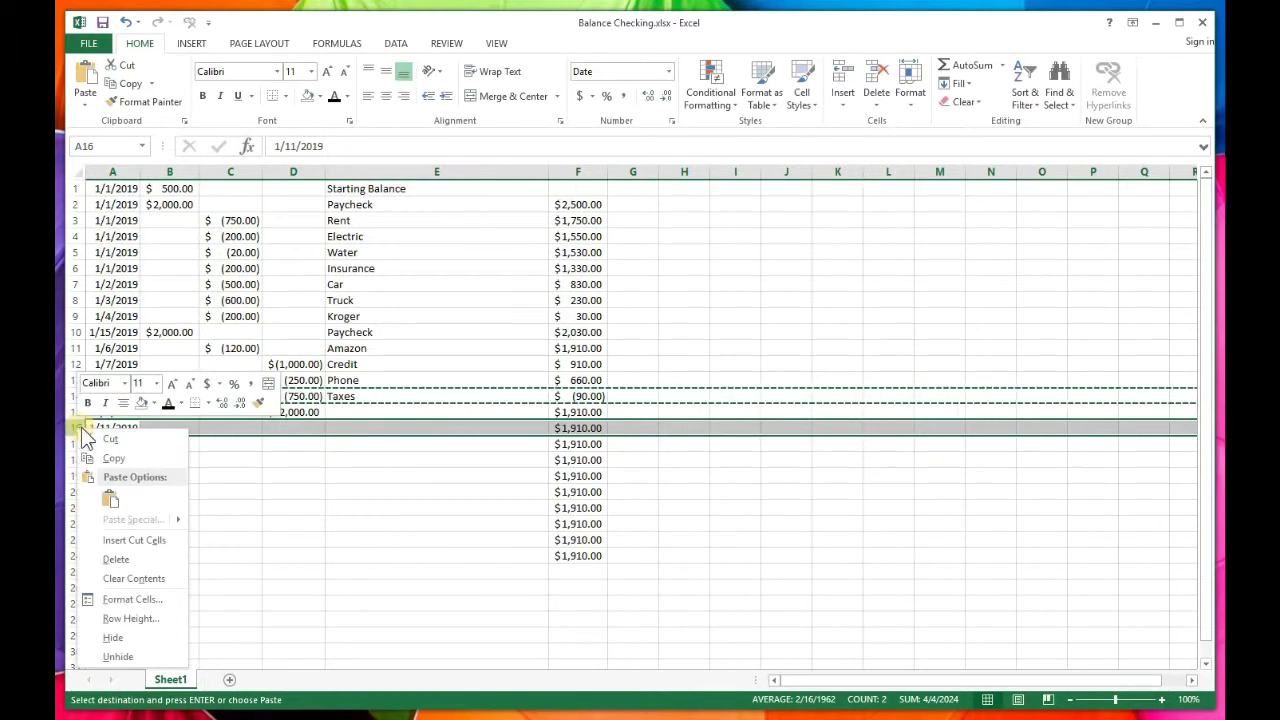
pyautogui.click(124, 539)
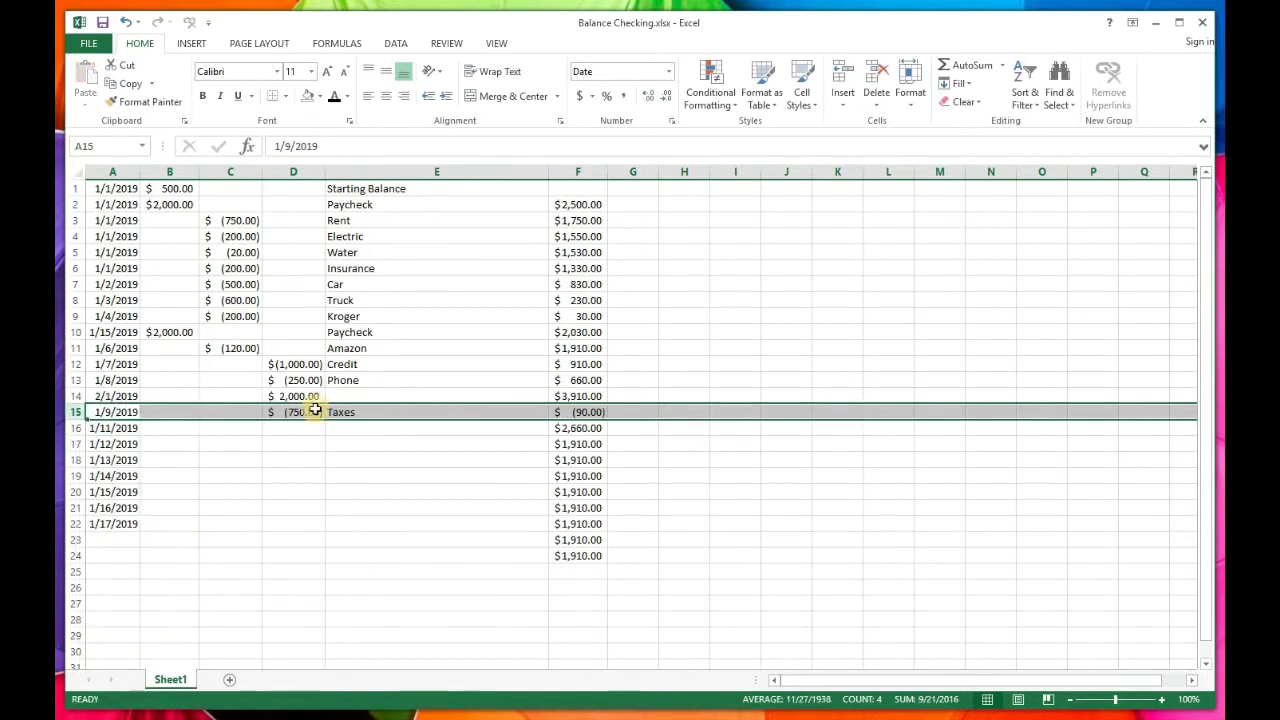
pyautogui.click(579, 347)
pyautogui.moveTo(607, 356); pyautogui.dragTo(598, 519)
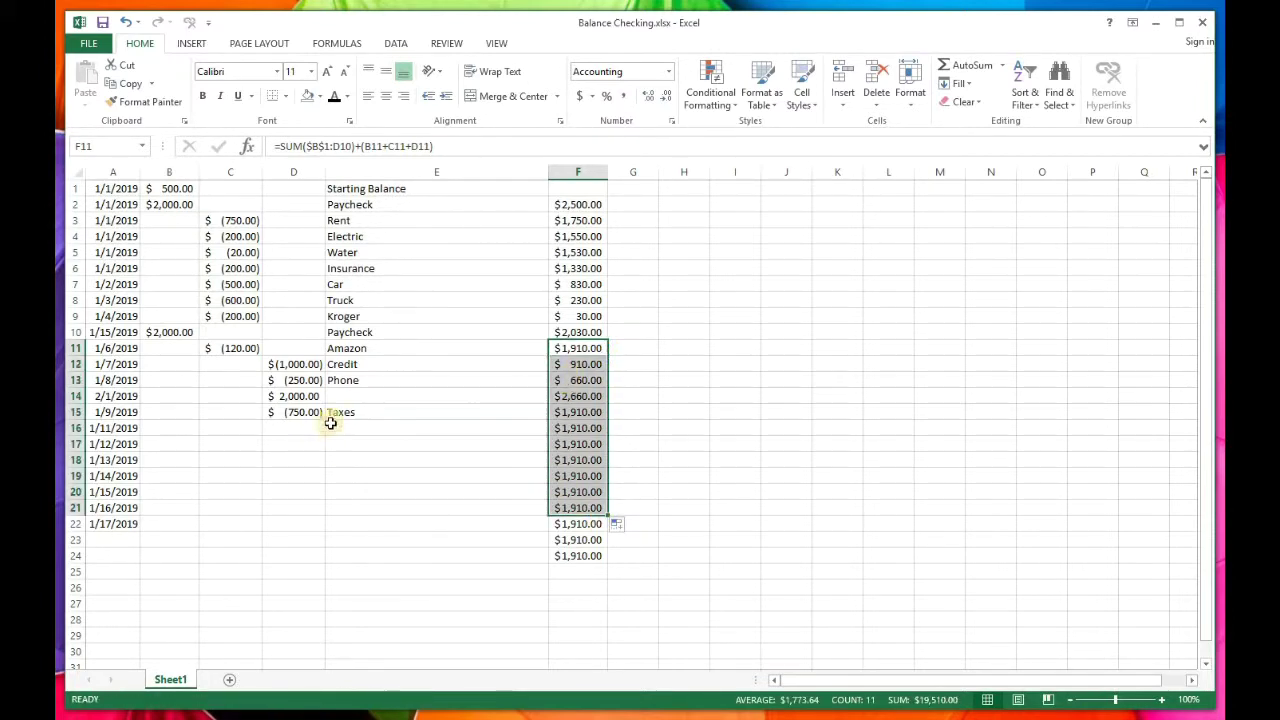
# - Label the 2/1/2019 entry in E14 as Paycheck
pyautogui.click(361, 394)
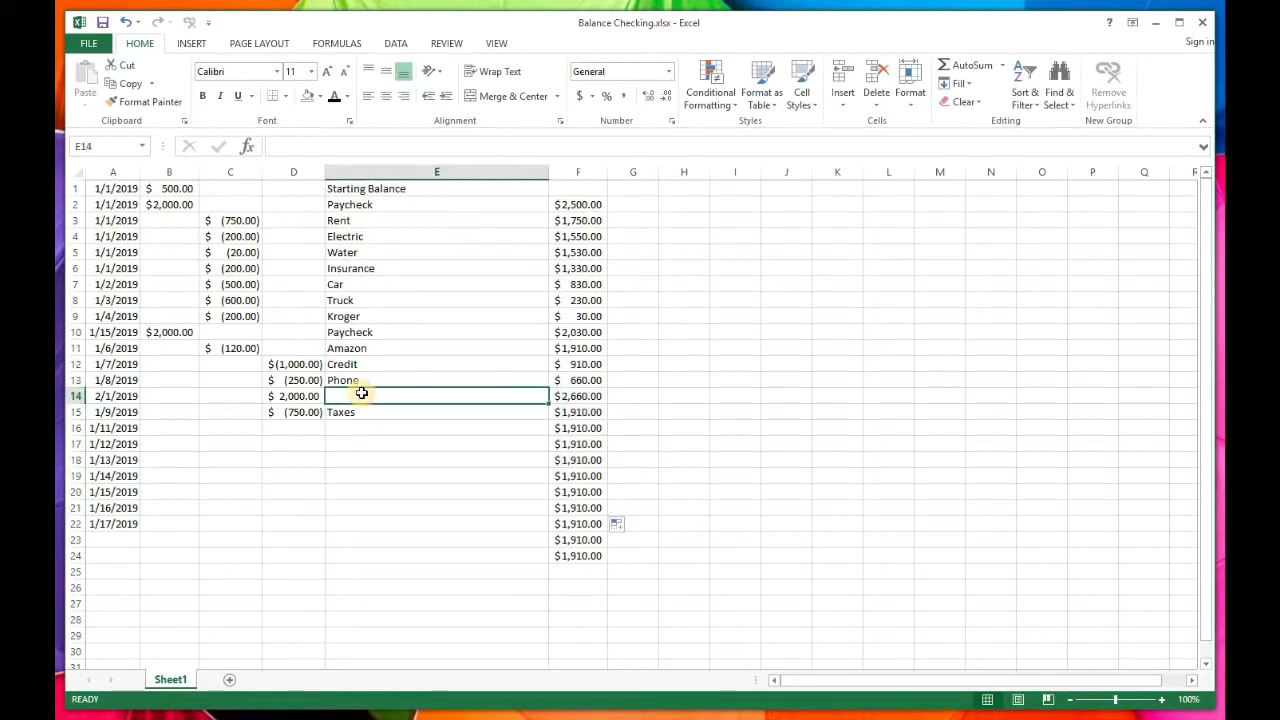
pyautogui.write('Paycheck')
pyautogui.press('Return')
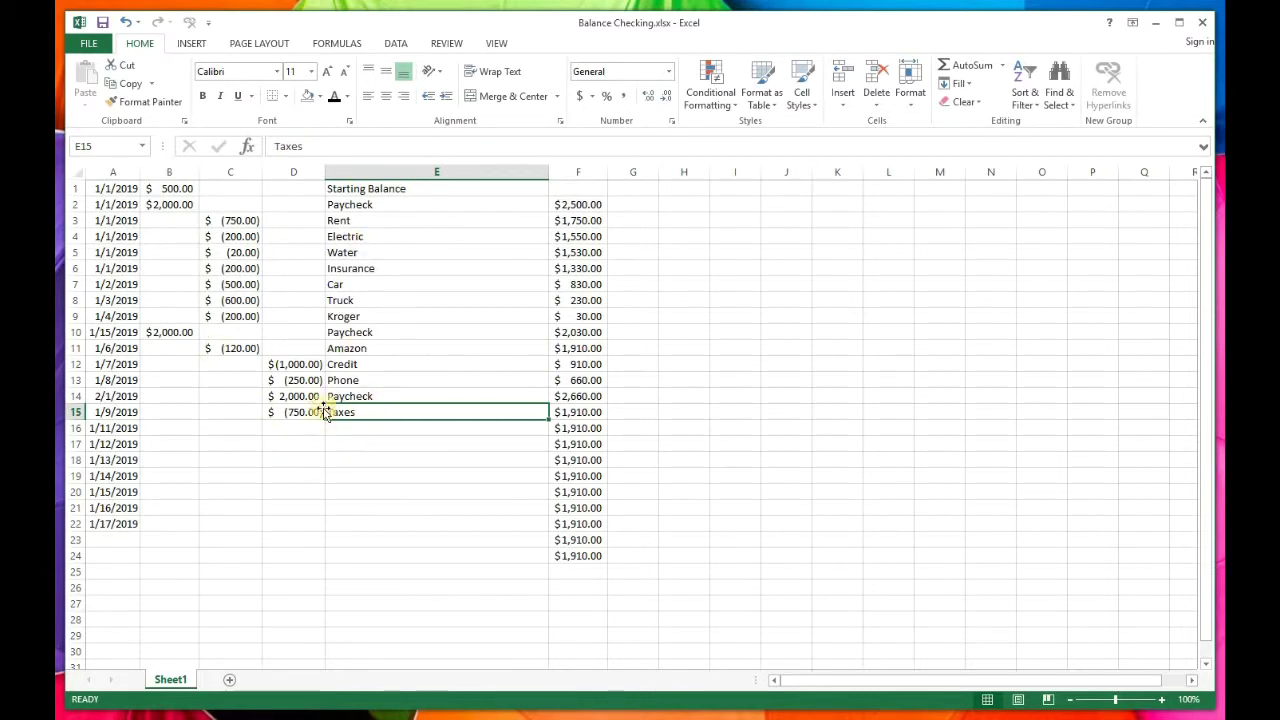
# - Change the date of the Taxes entry in A15 to 2/3/2019
pyautogui.click(74, 412)
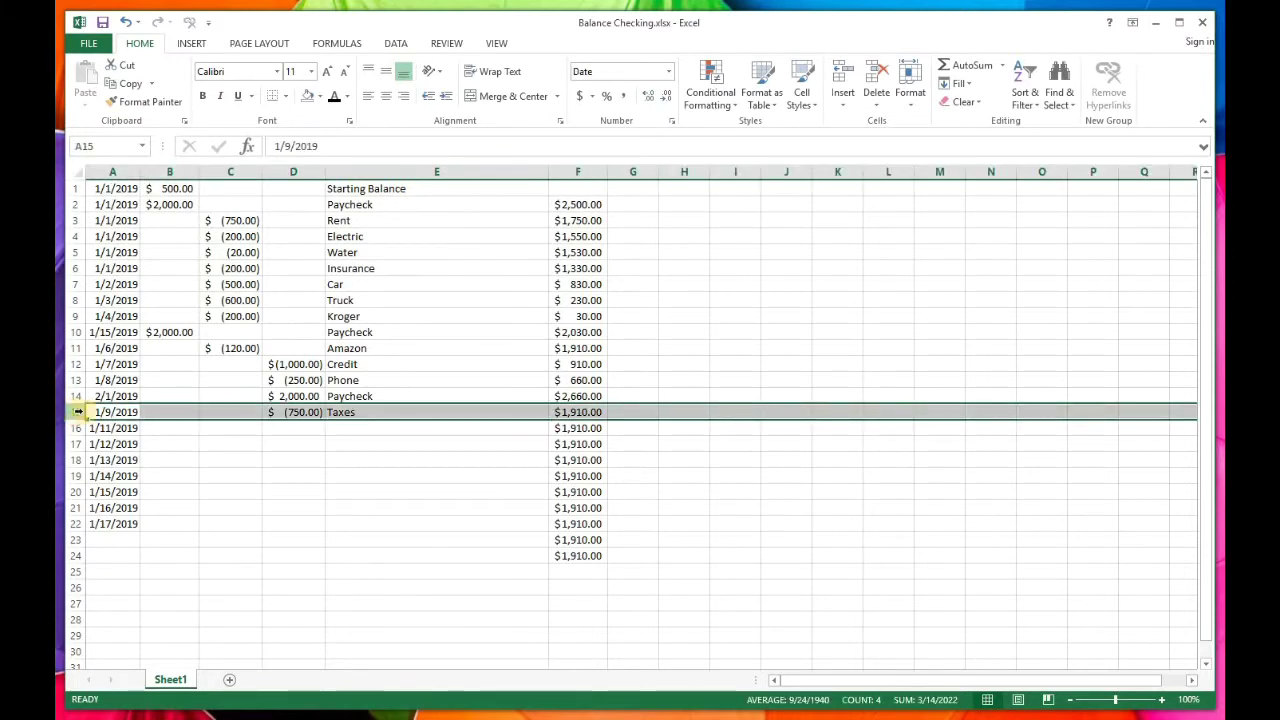
pyautogui.doubleClick(100, 412)
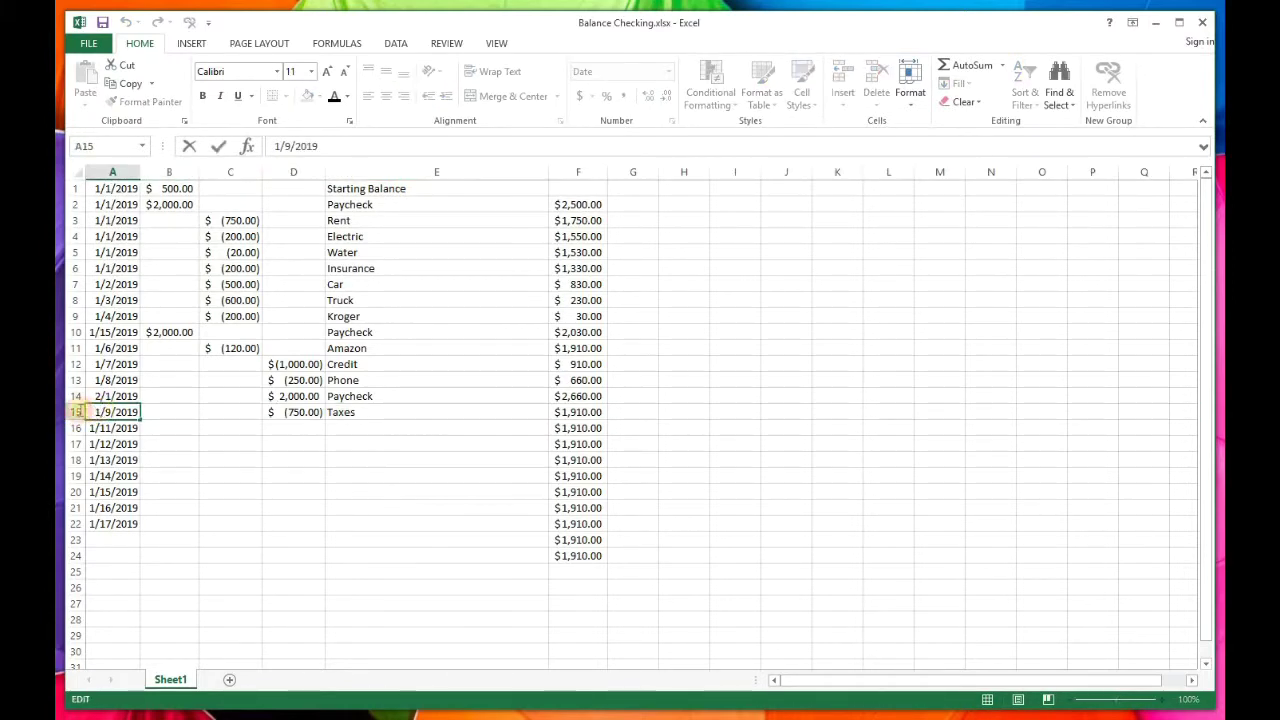
pyautogui.doubleClick(90, 412)
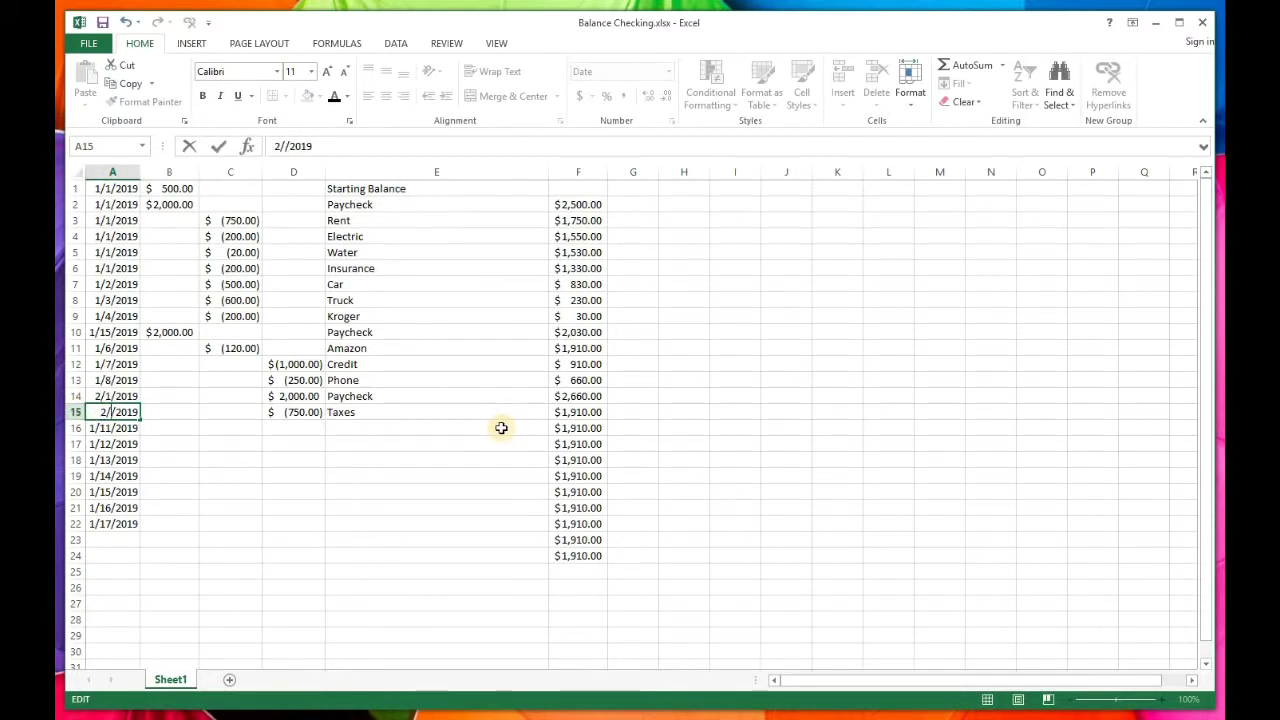
pyautogui.press('Return')
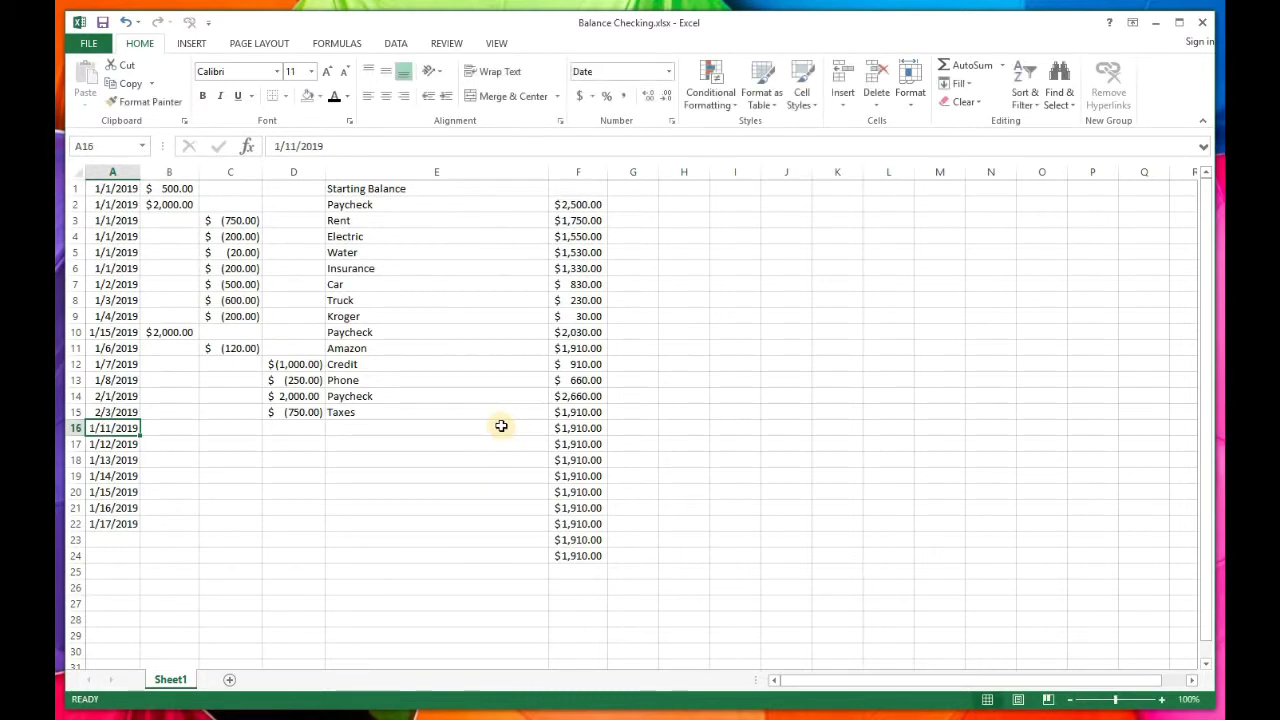
# - Fill consecutive daily dates from A15 down to A23
pyautogui.click(75, 410)
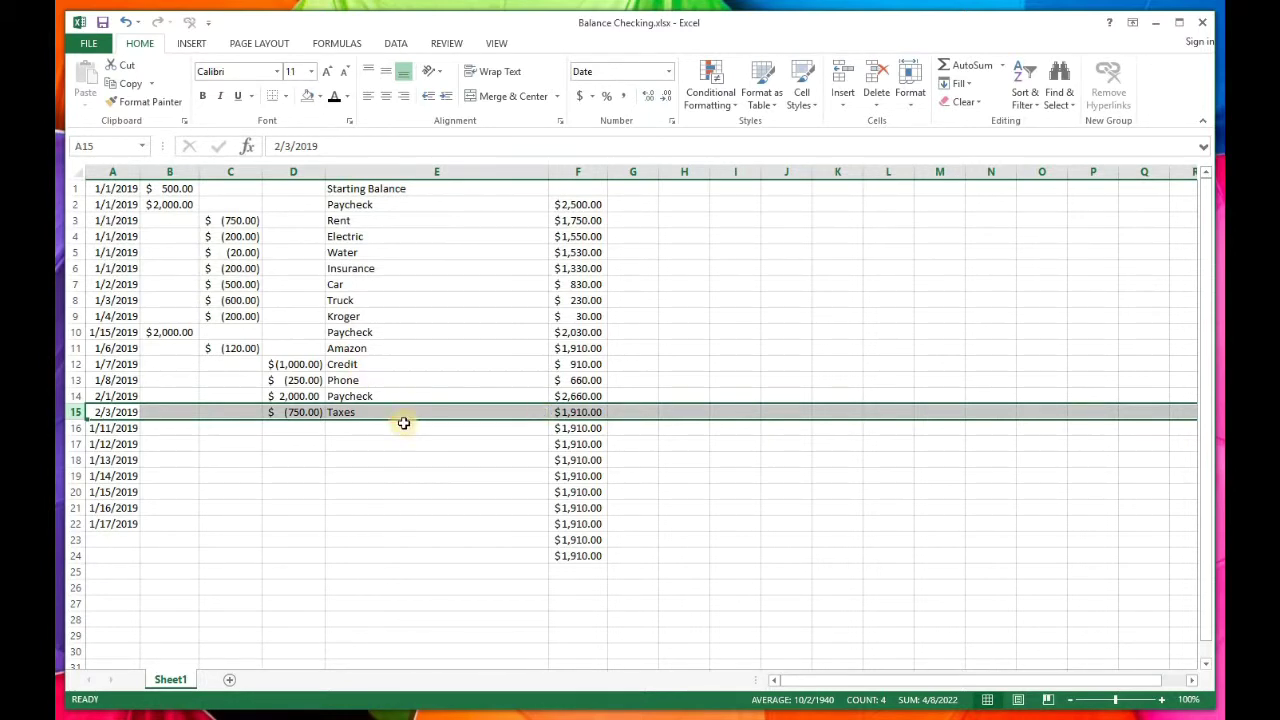
pyautogui.click(114, 412)
pyautogui.moveTo(140, 421); pyautogui.dragTo(137, 545)
# - Copy the expense labels Rent through Kroger from E3:E9 into column E starting at E16
pyautogui.click(345, 423)
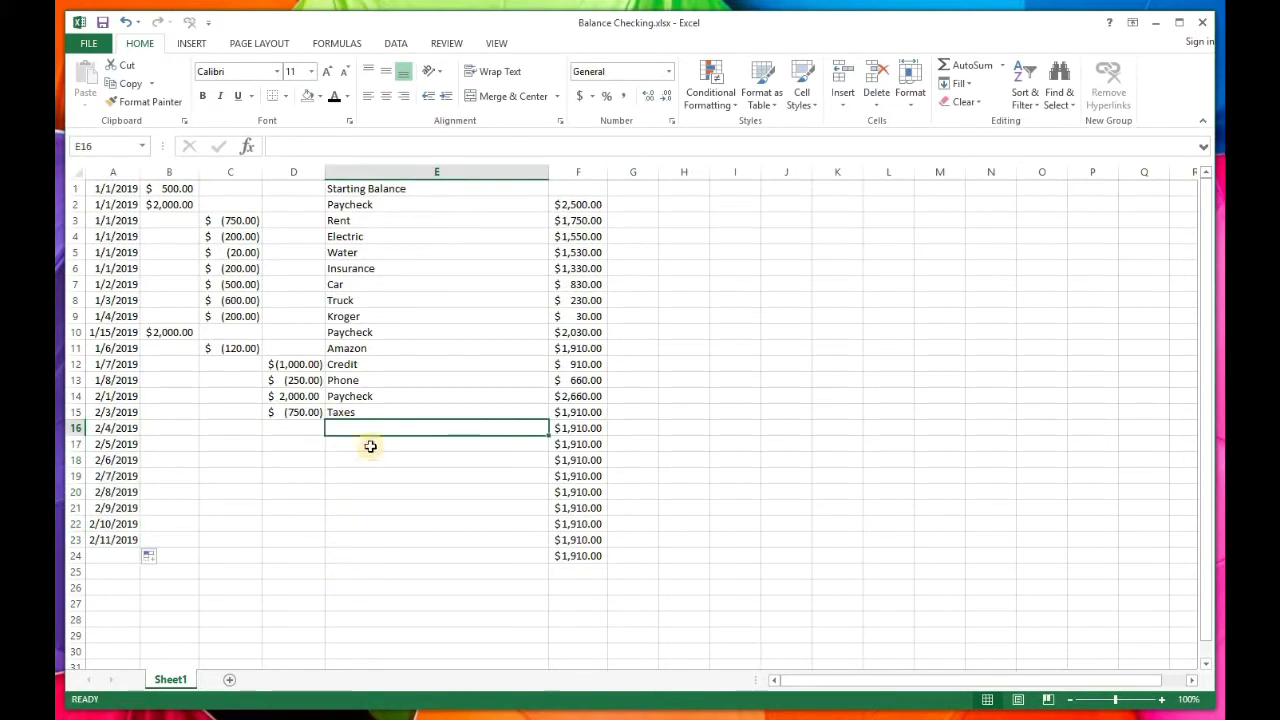
pyautogui.click(360, 221)
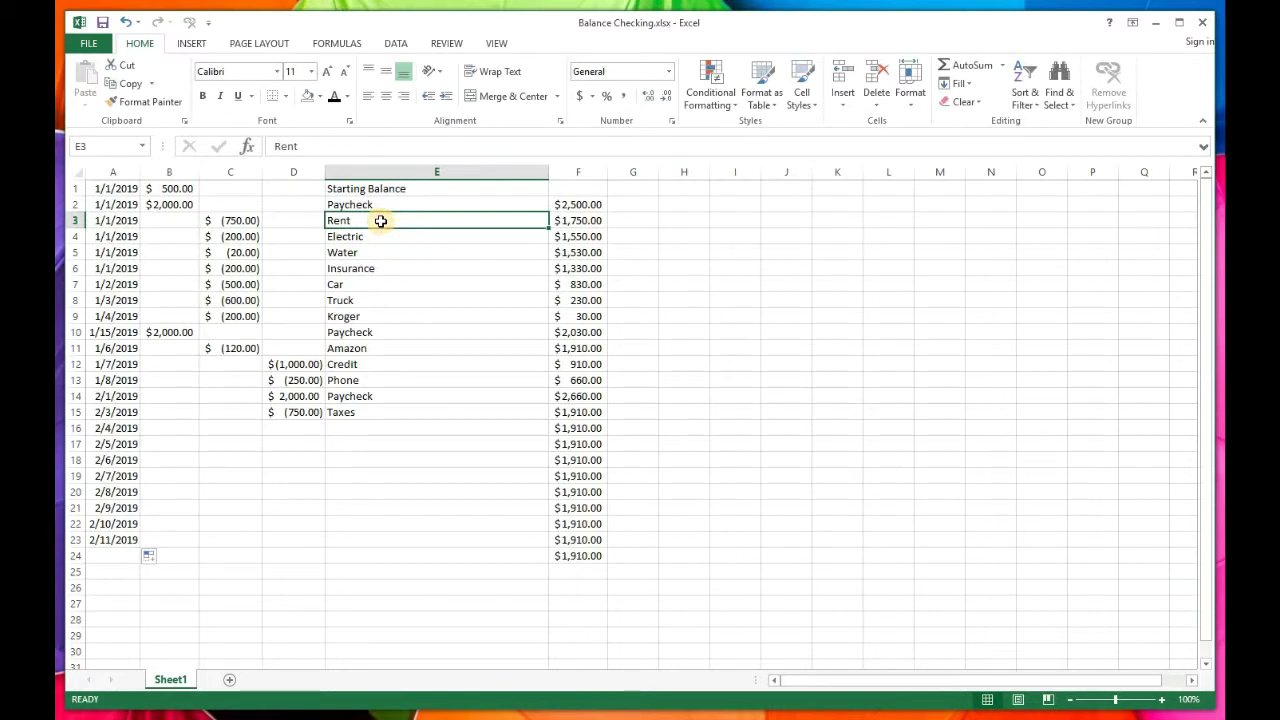
pyautogui.keyDown('shift'); pyautogui.click(370, 316); pyautogui.keyUp('shift')
pyautogui.hotkey('ctrl', 'c')
pyautogui.click(366, 426)
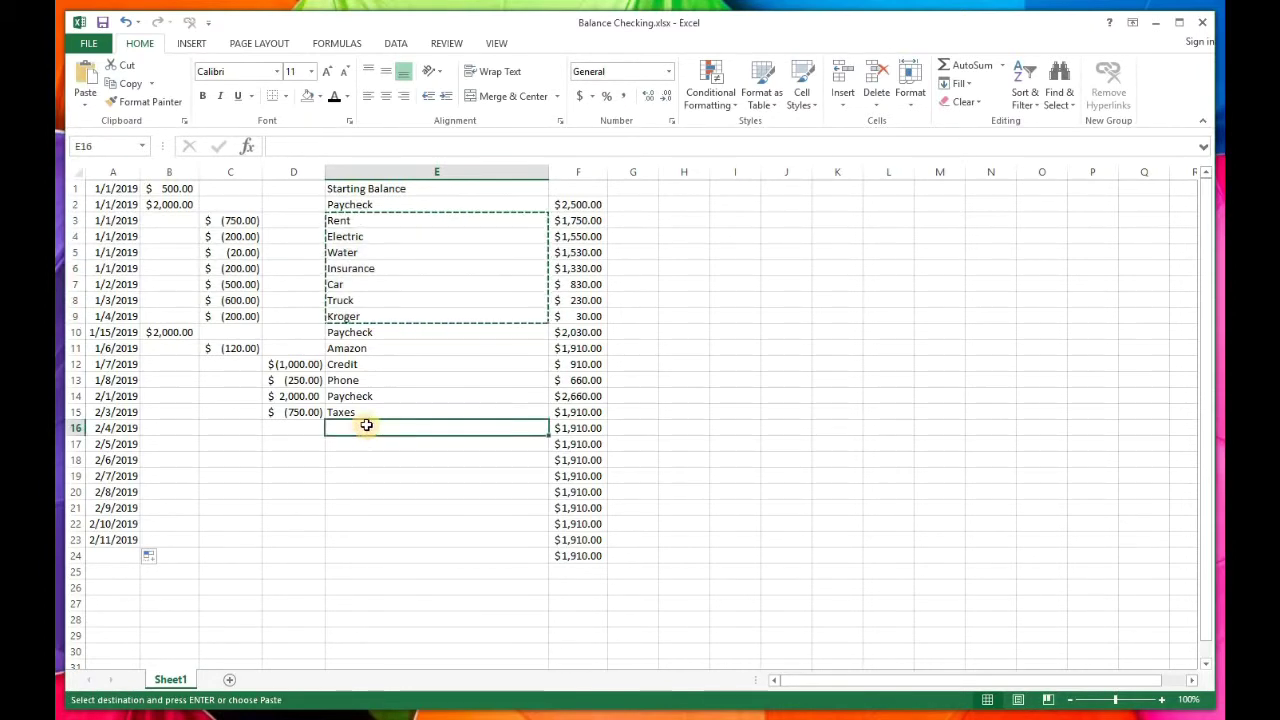
pyautogui.hotkey('ctrl', 'v')
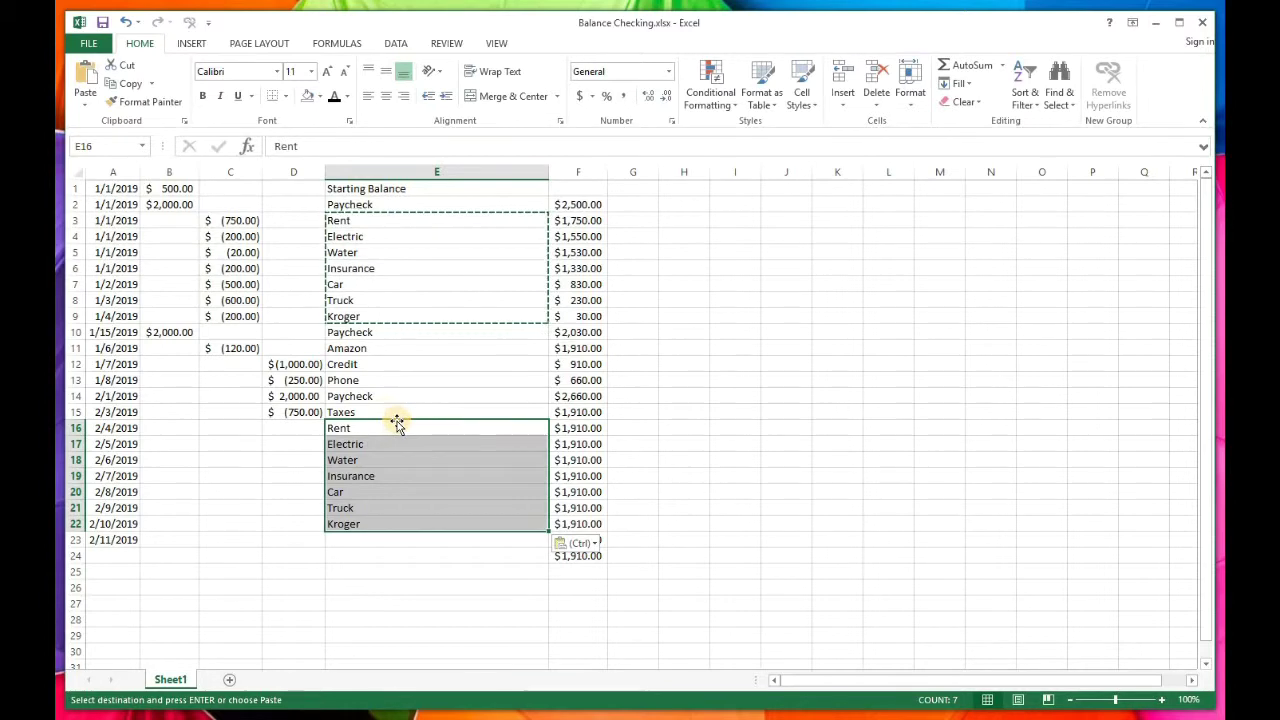
# - Copy the expense amounts from C3:C9 into column D starting at D16
pyautogui.click(245, 220)
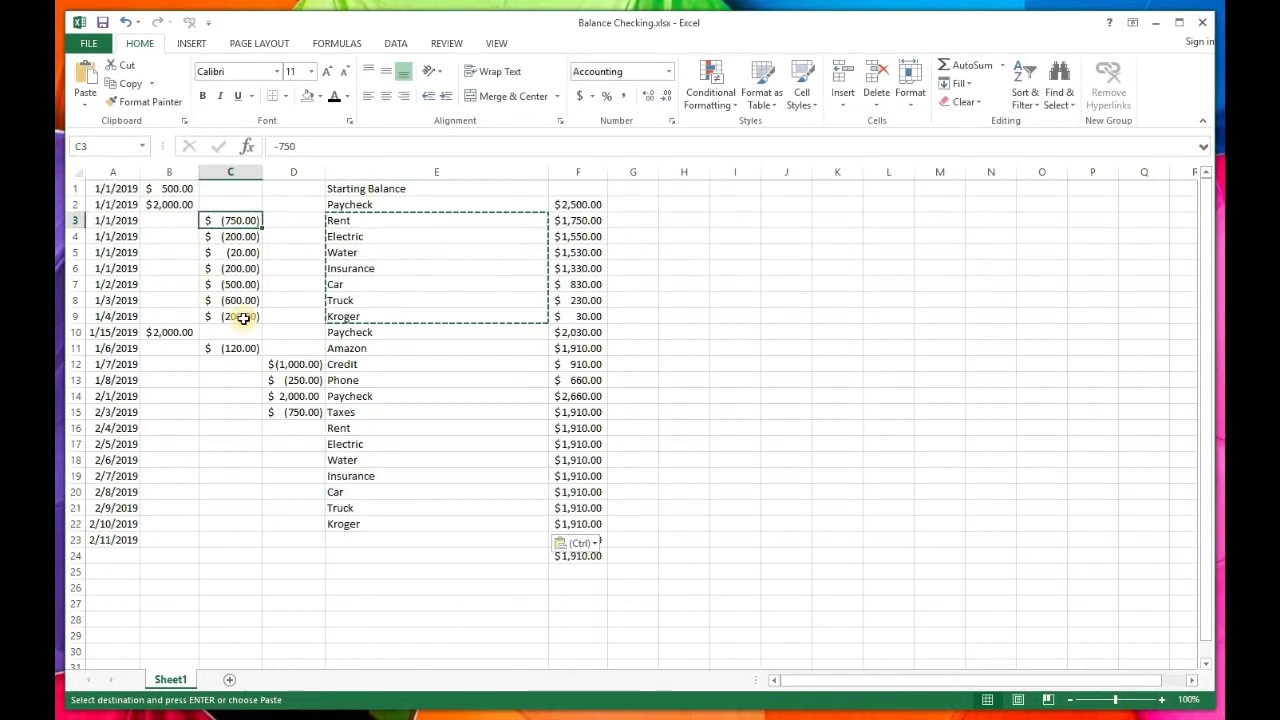
pyautogui.keyDown('shift'); pyautogui.click(245, 316); pyautogui.keyUp('shift')
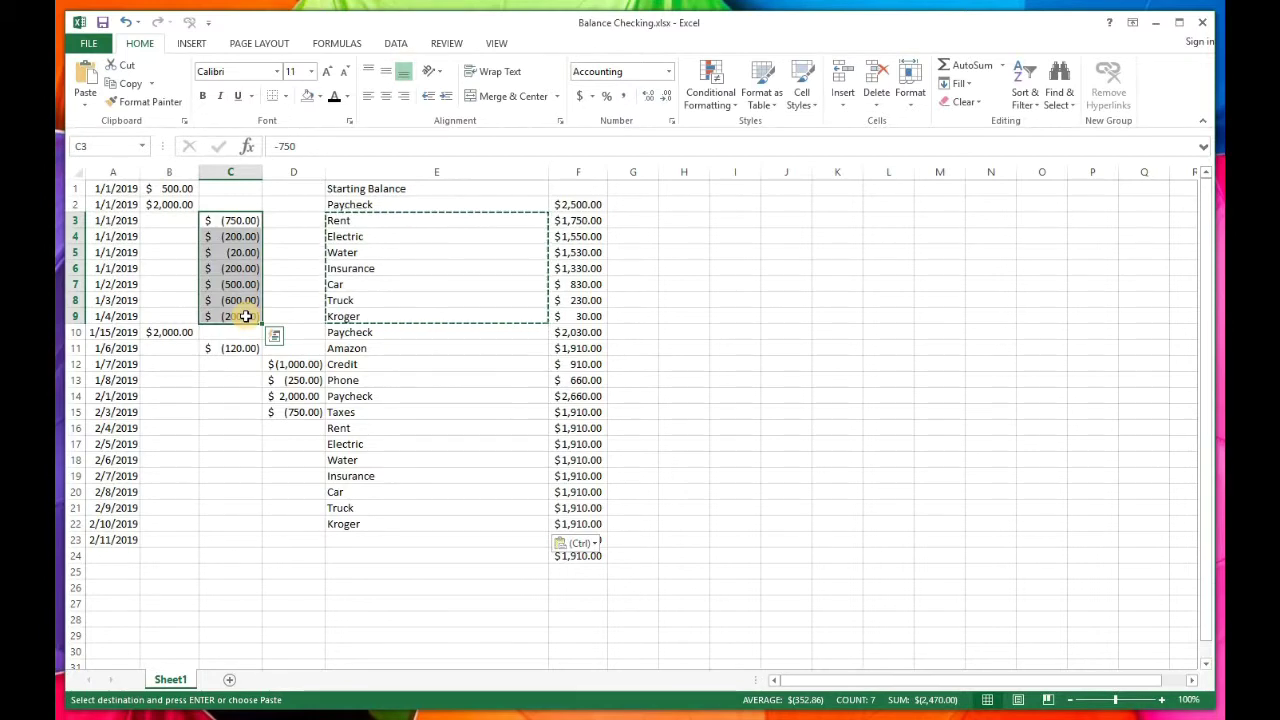
pyautogui.hotkey('ctrl', 'c')
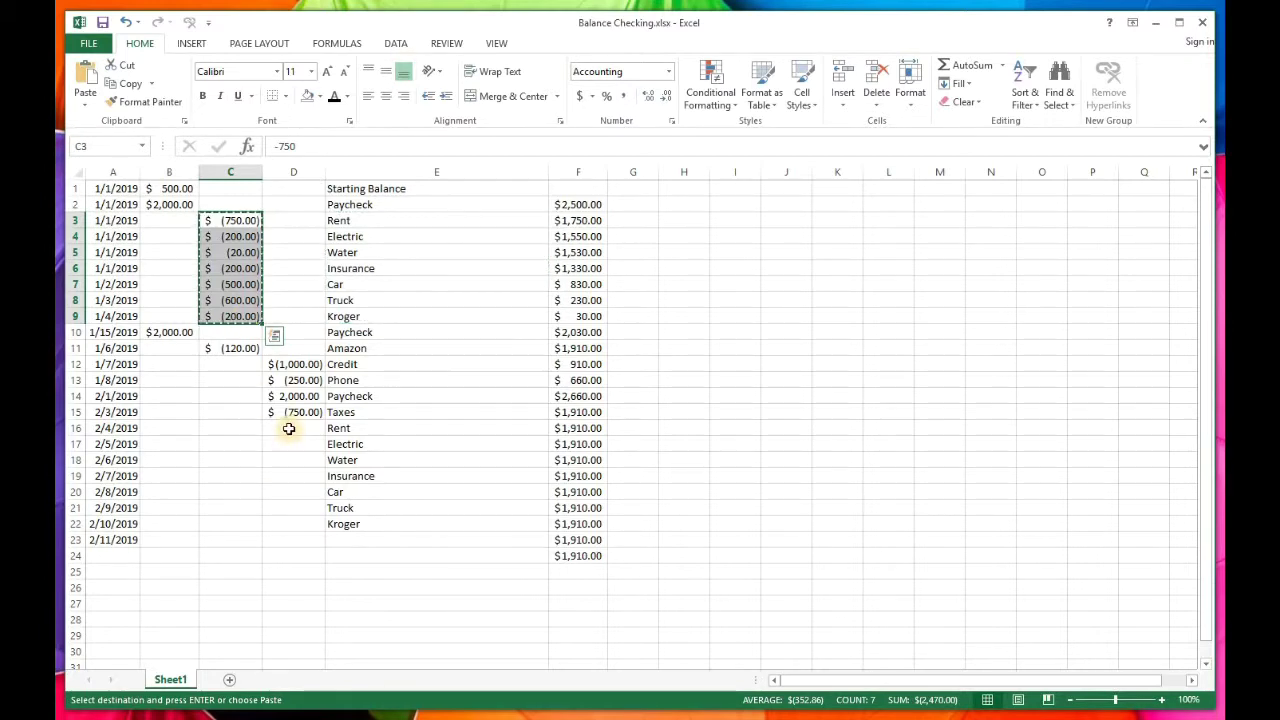
pyautogui.click(289, 428)
pyautogui.hotkey('ctrl', 'v')
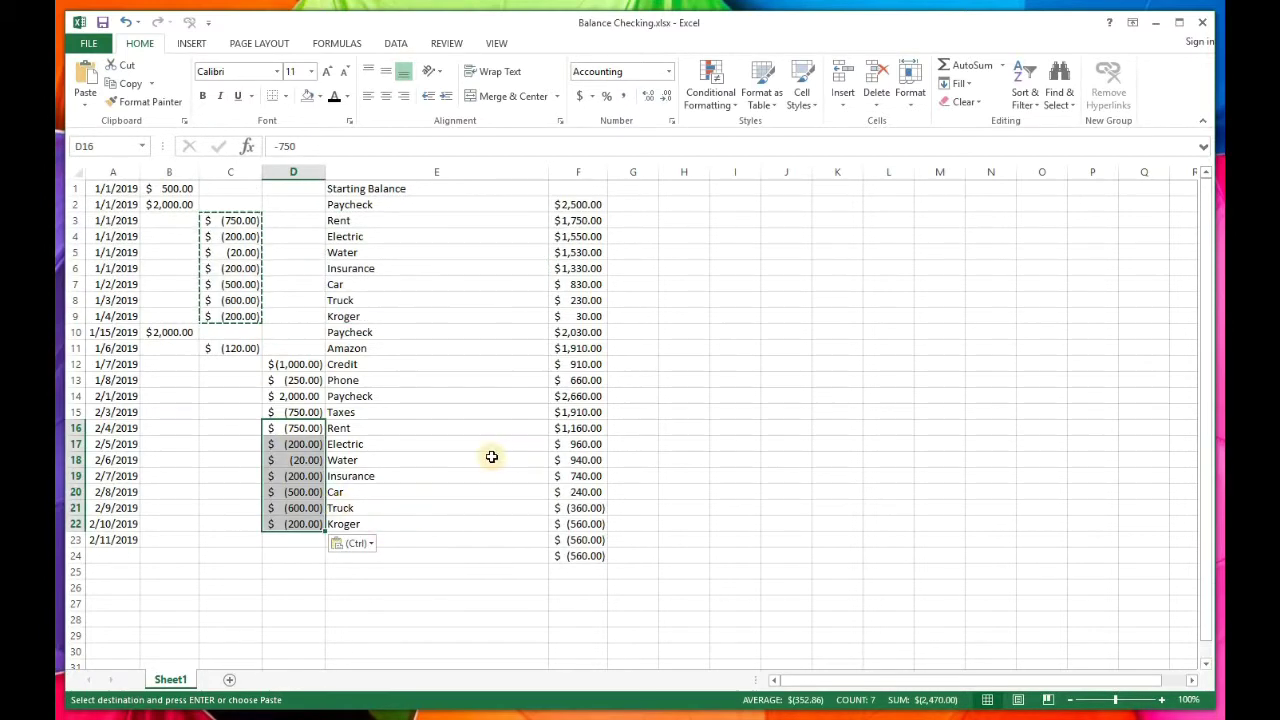
# - Insert a blank row above the February Water entry in row 18
pyautogui.click(431, 450)
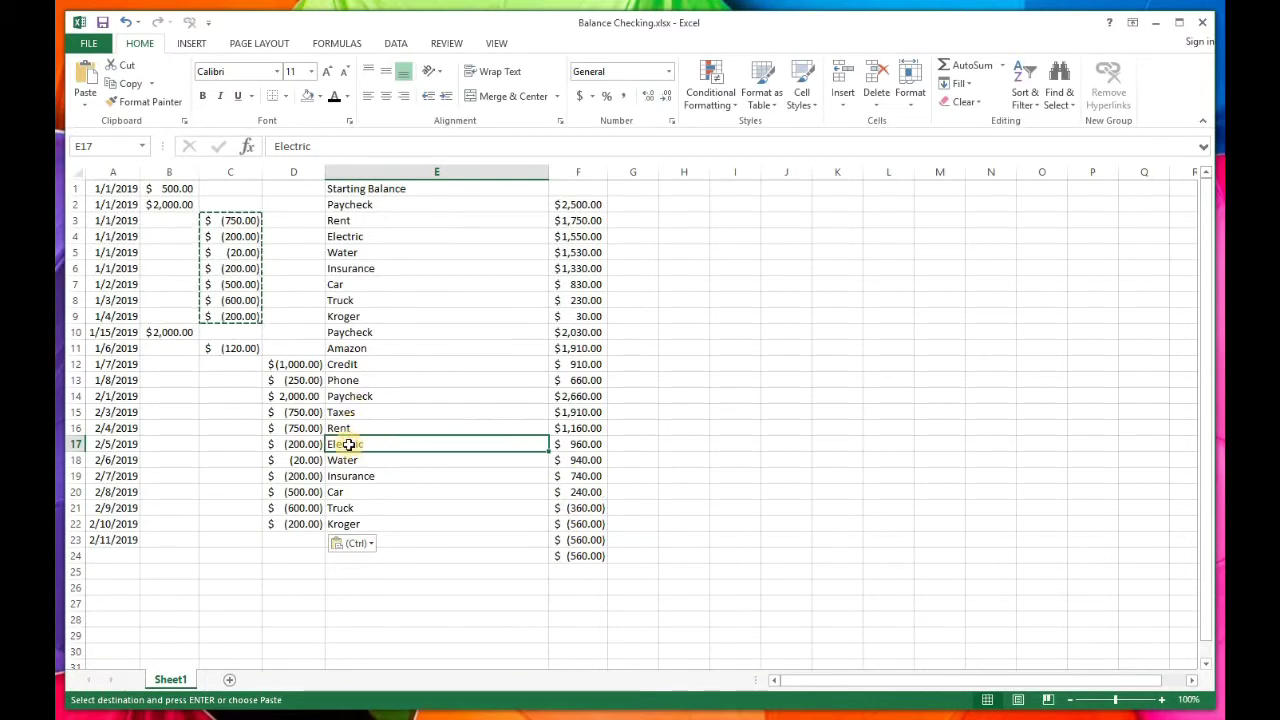
pyautogui.click(74, 461)
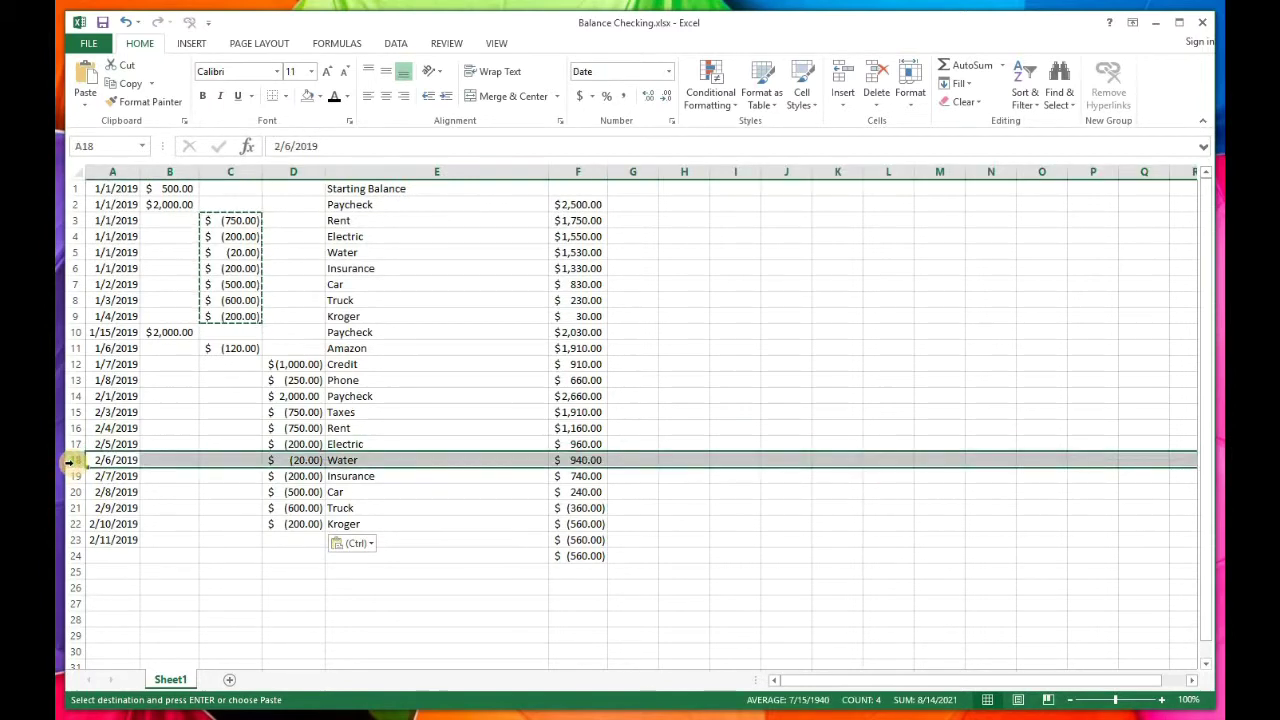
pyautogui.rightClick(72, 461)
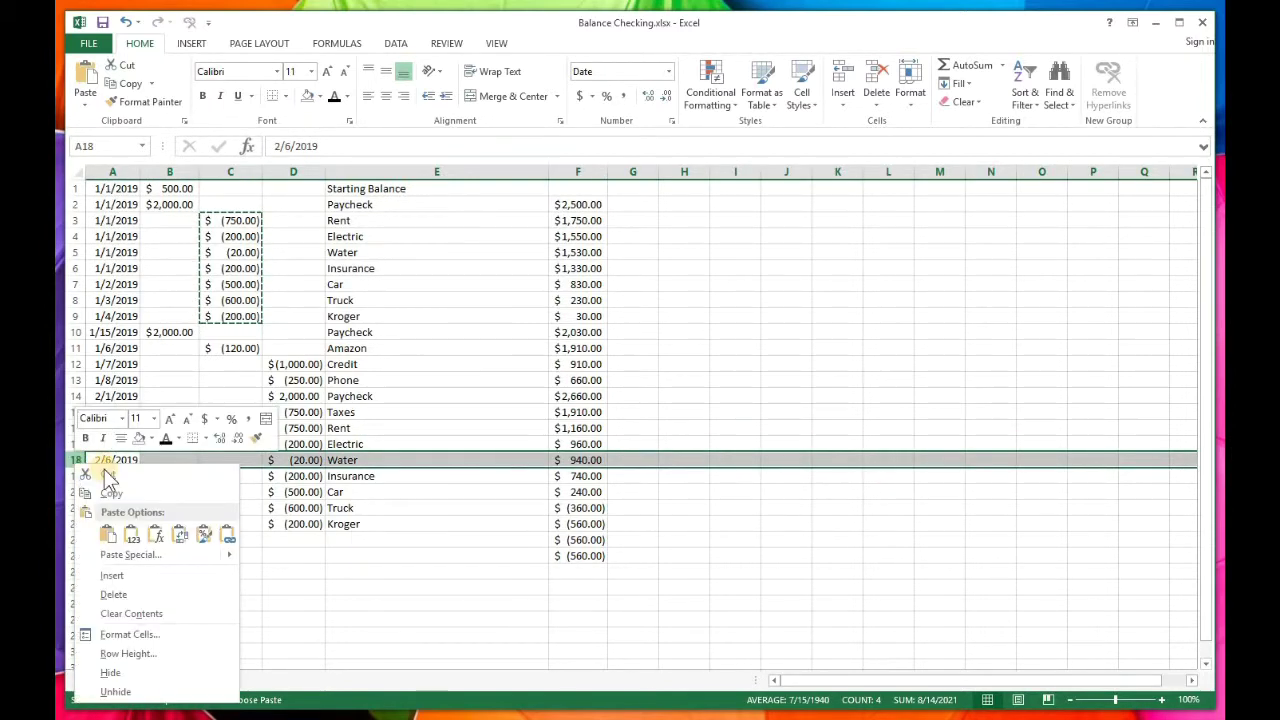
pyautogui.press('Escape')
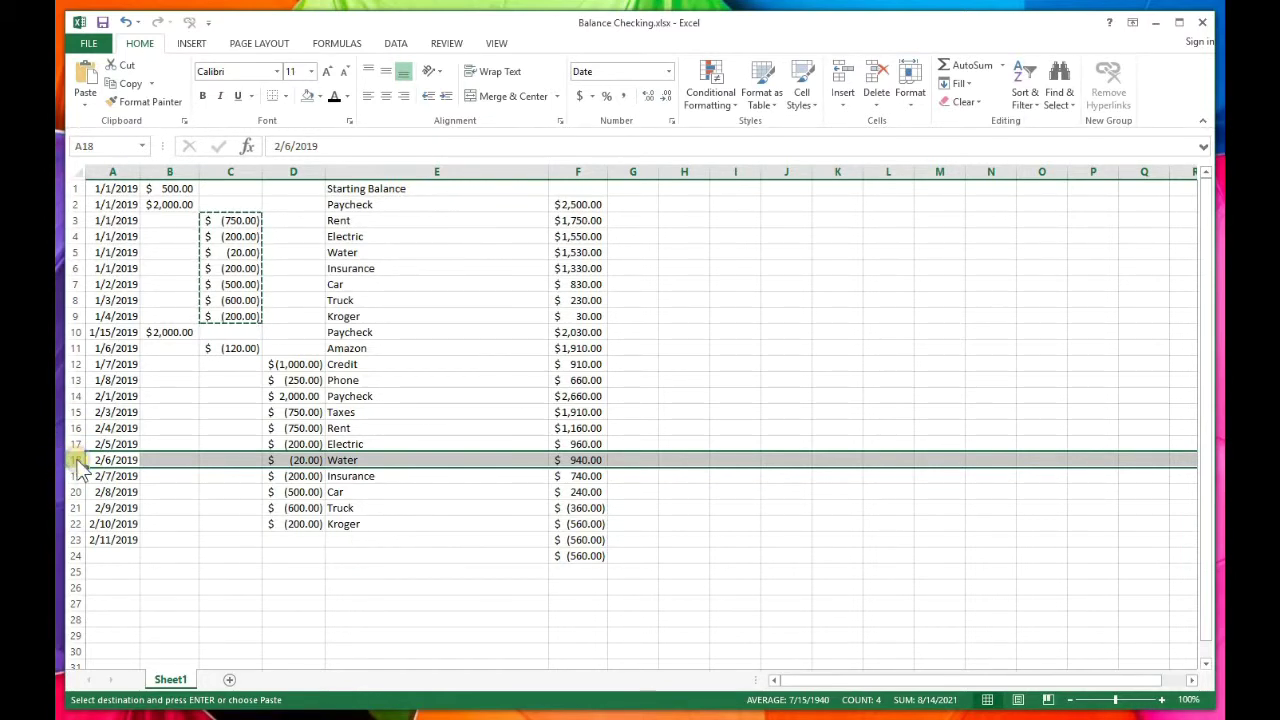
pyautogui.rightClick(73, 459)
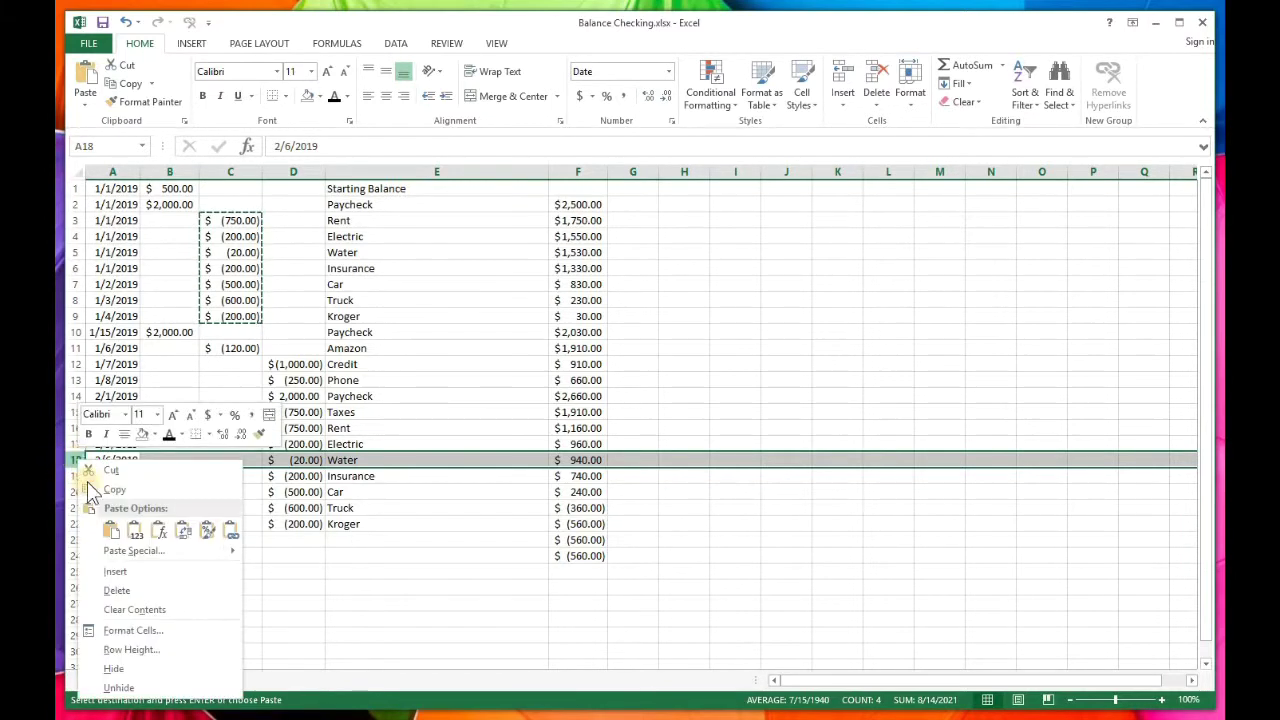
pyautogui.click(112, 571)
# - Enter a Tire Repair expense in the blank row 18, with the label in E18 and -25 in D18
pyautogui.click(350, 459)
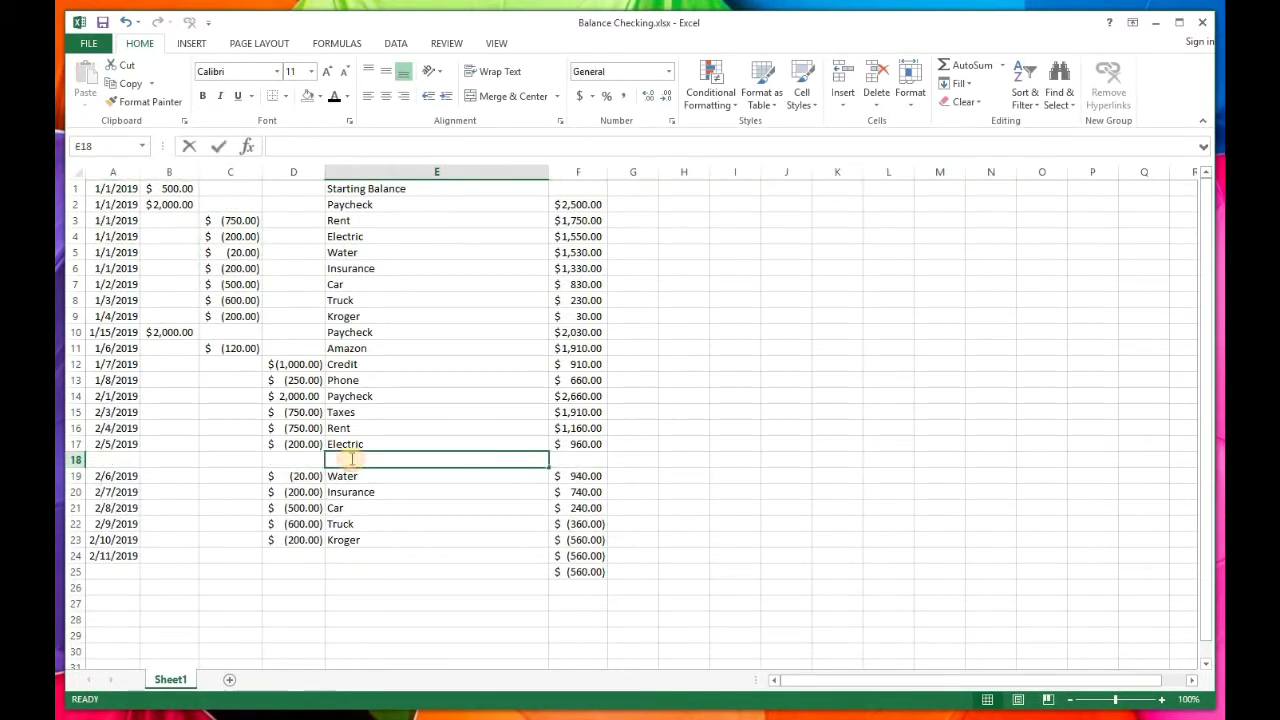
pyautogui.write('Tire Repair')
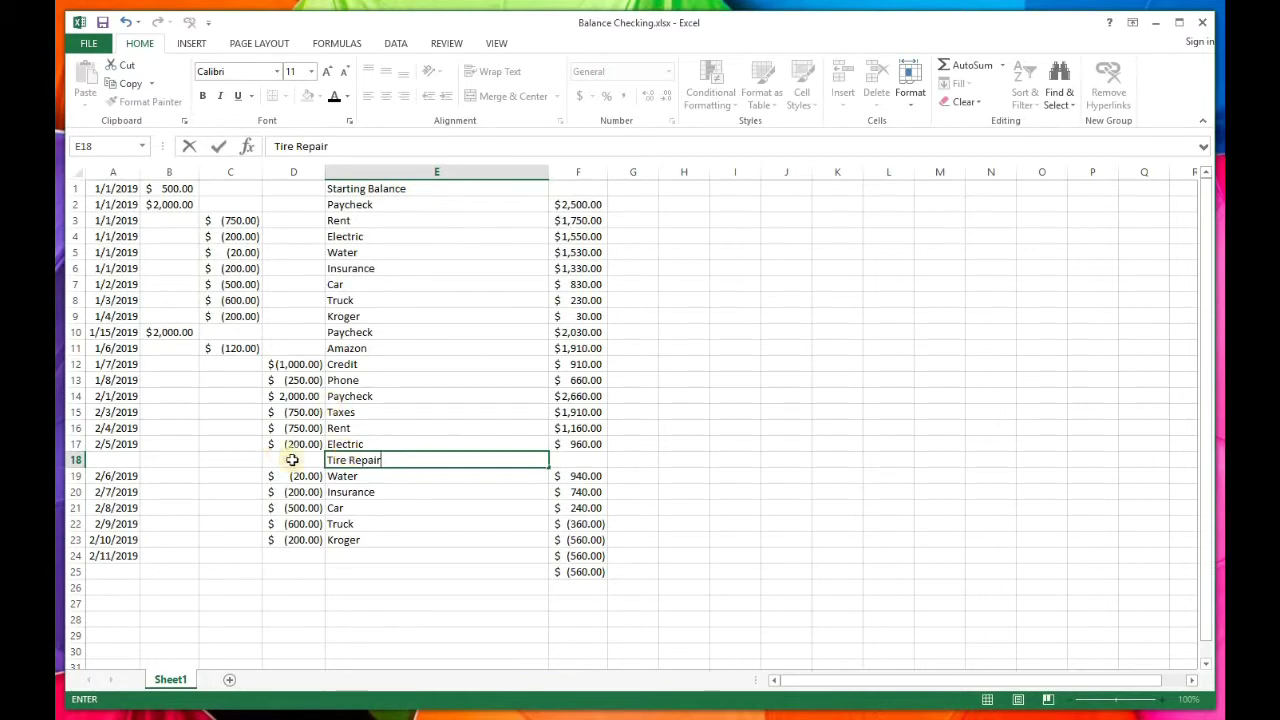
pyautogui.click(310, 455)
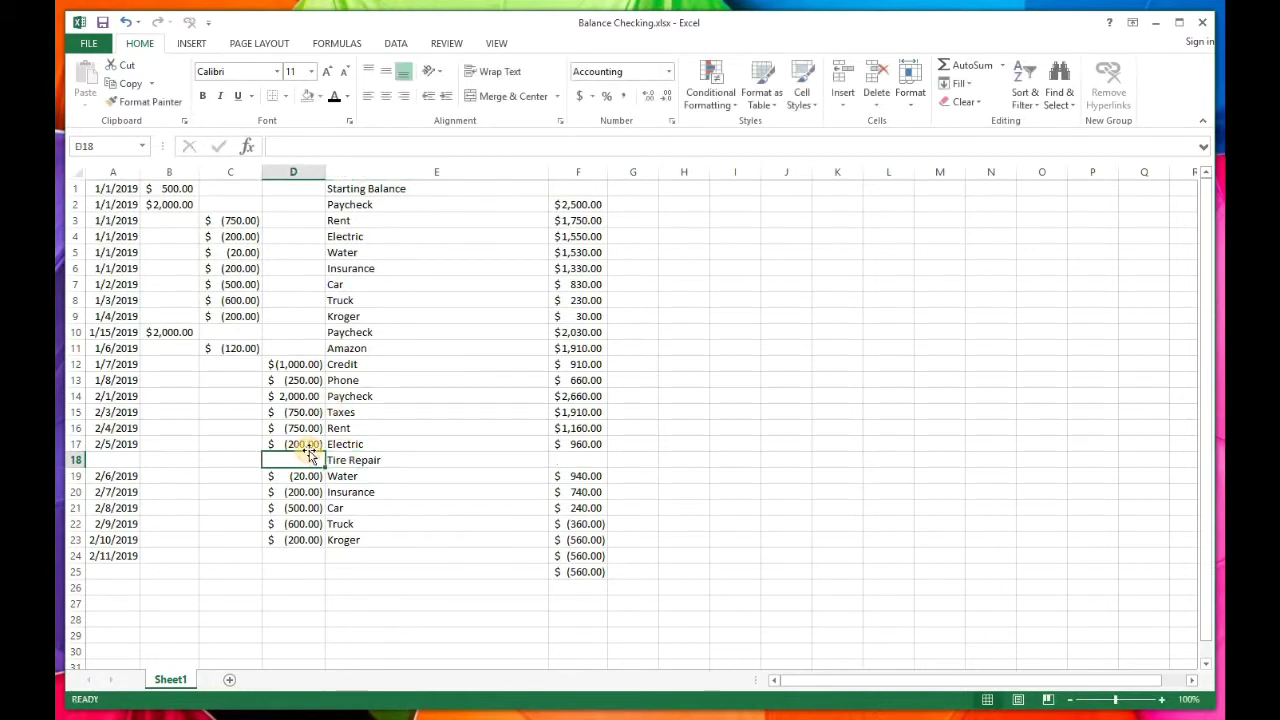
pyautogui.write('-25')
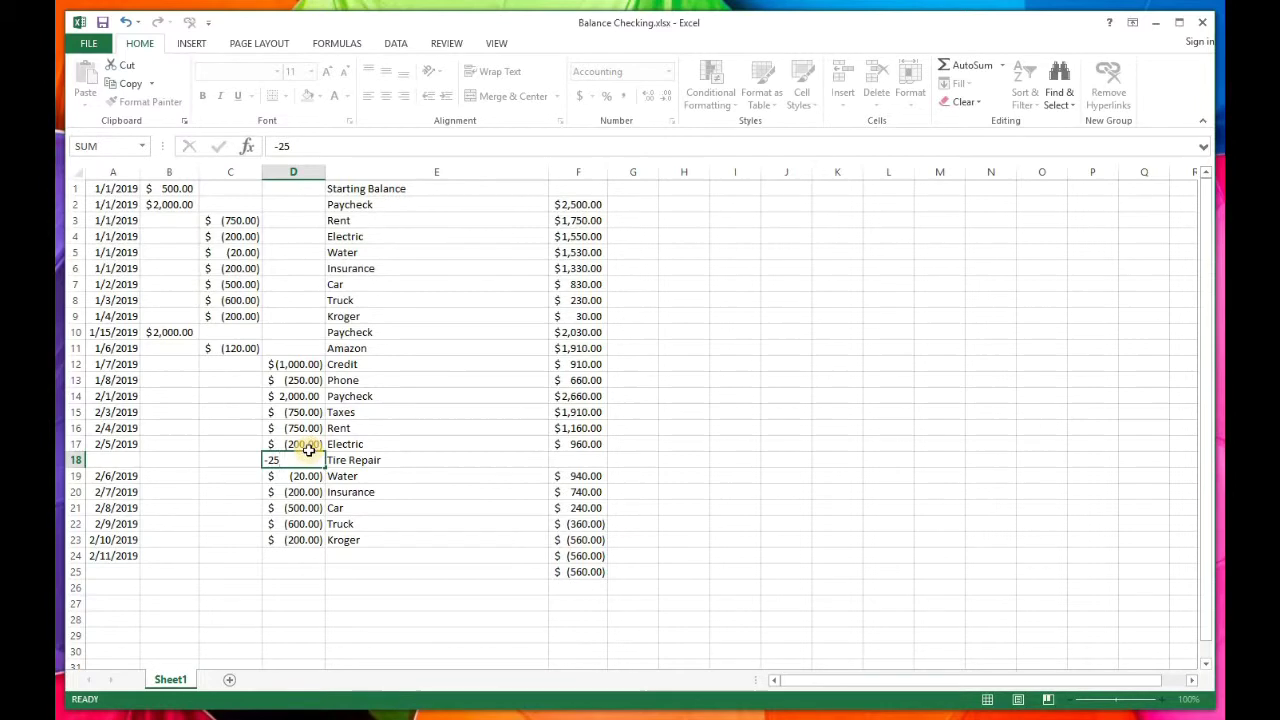
pyautogui.press('Return')
# - Date the Tire Repair entry 2/6/2019 in A18
pyautogui.click(111, 458)
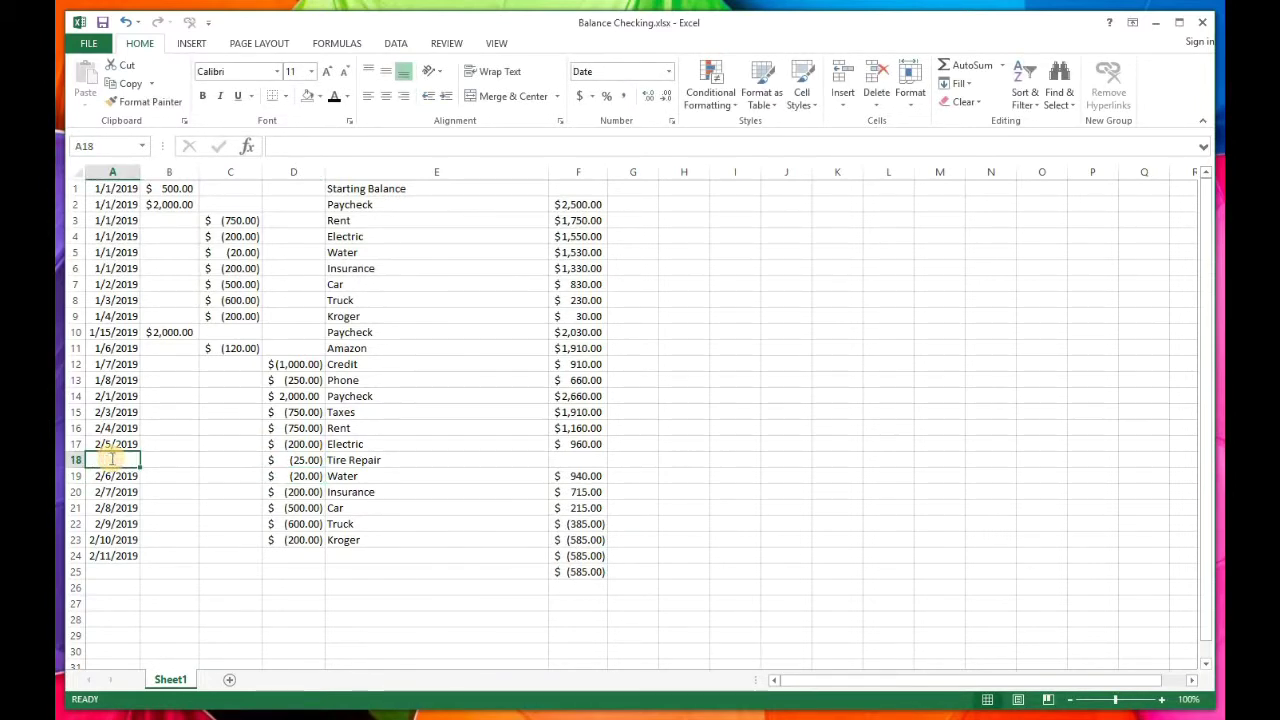
pyautogui.write('2/6')
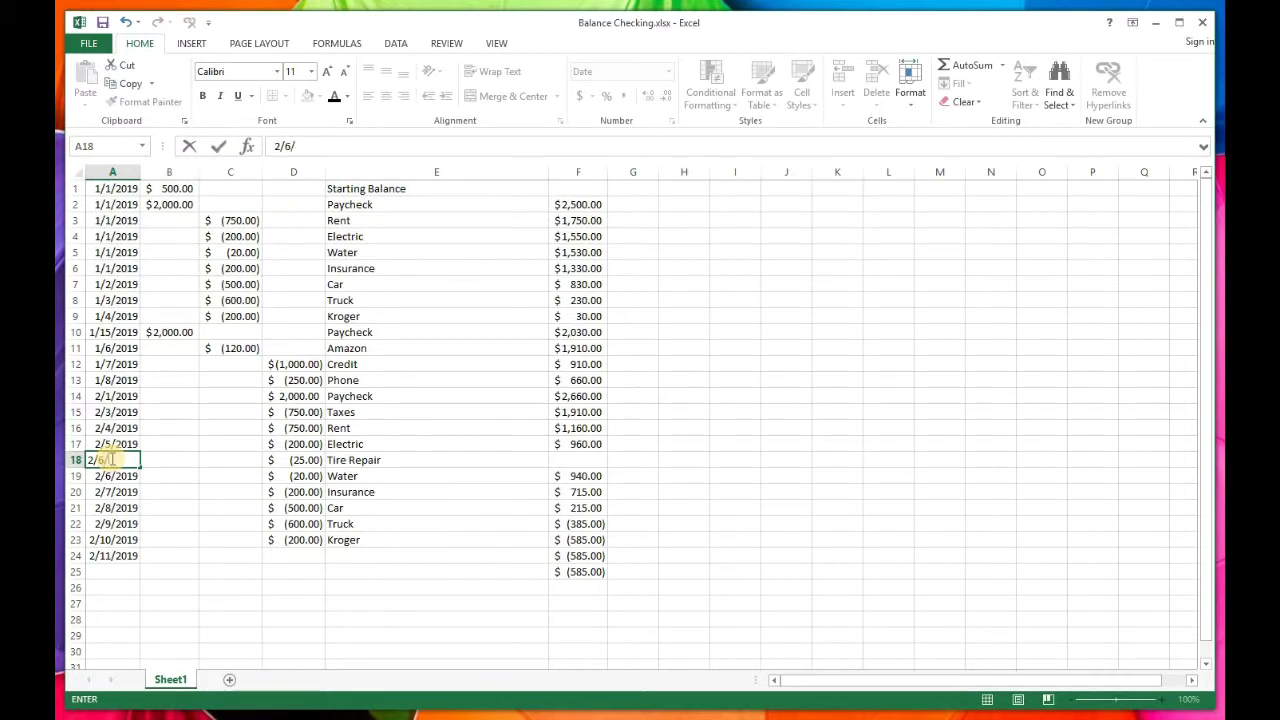
pyautogui.write('/2019')
pyautogui.press('Return')
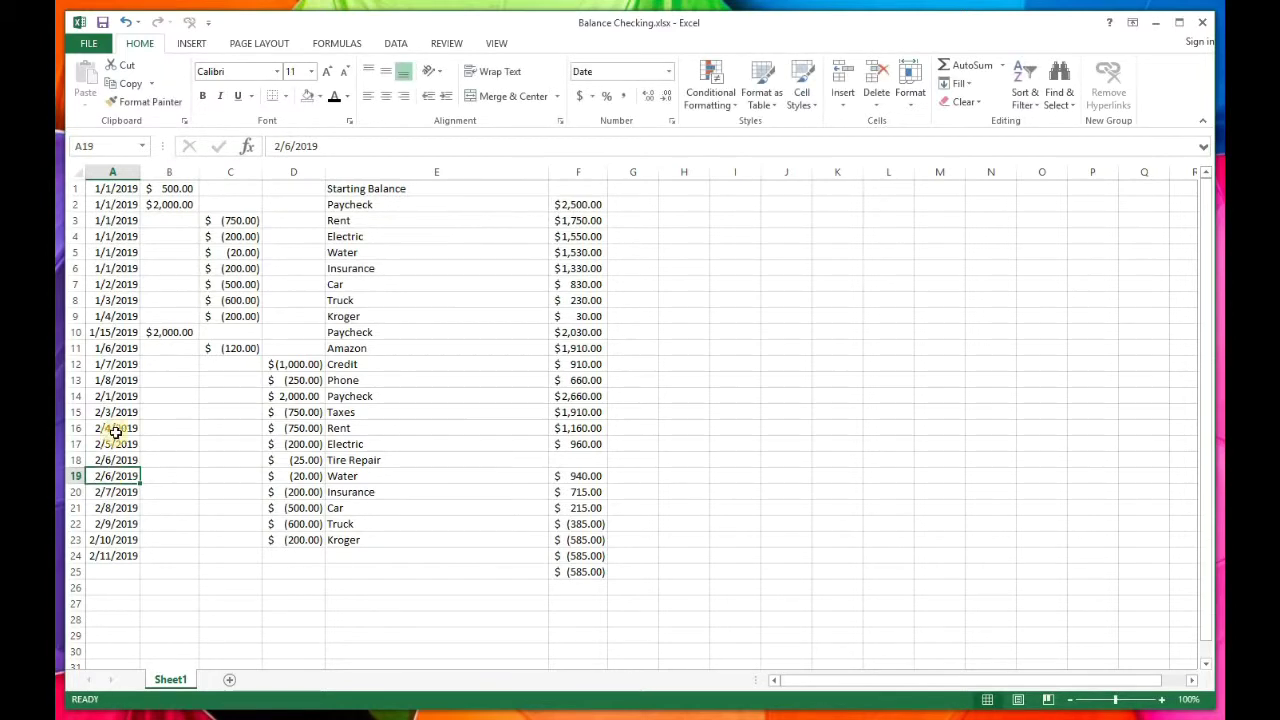
# - Fill the running balance formula from F14 down to F25 so it covers the Tire Repair row
pyautogui.click(594, 461)
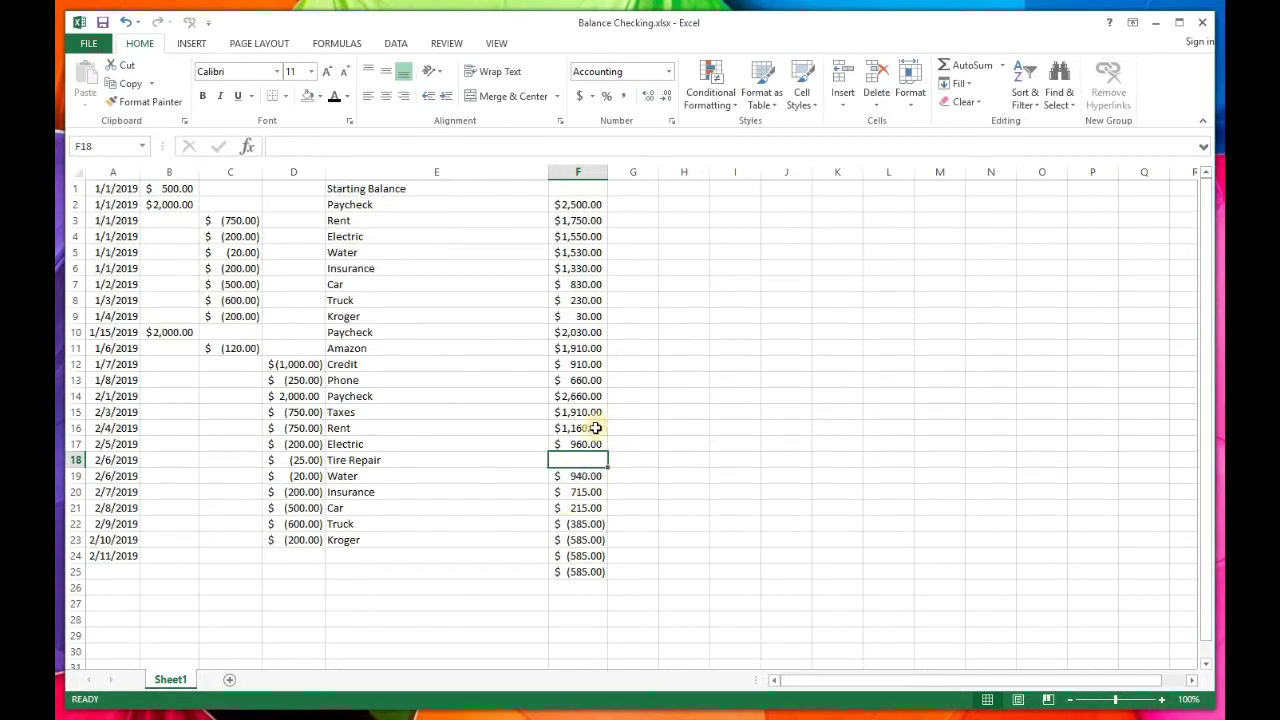
pyautogui.click(595, 428)
pyautogui.click(594, 332)
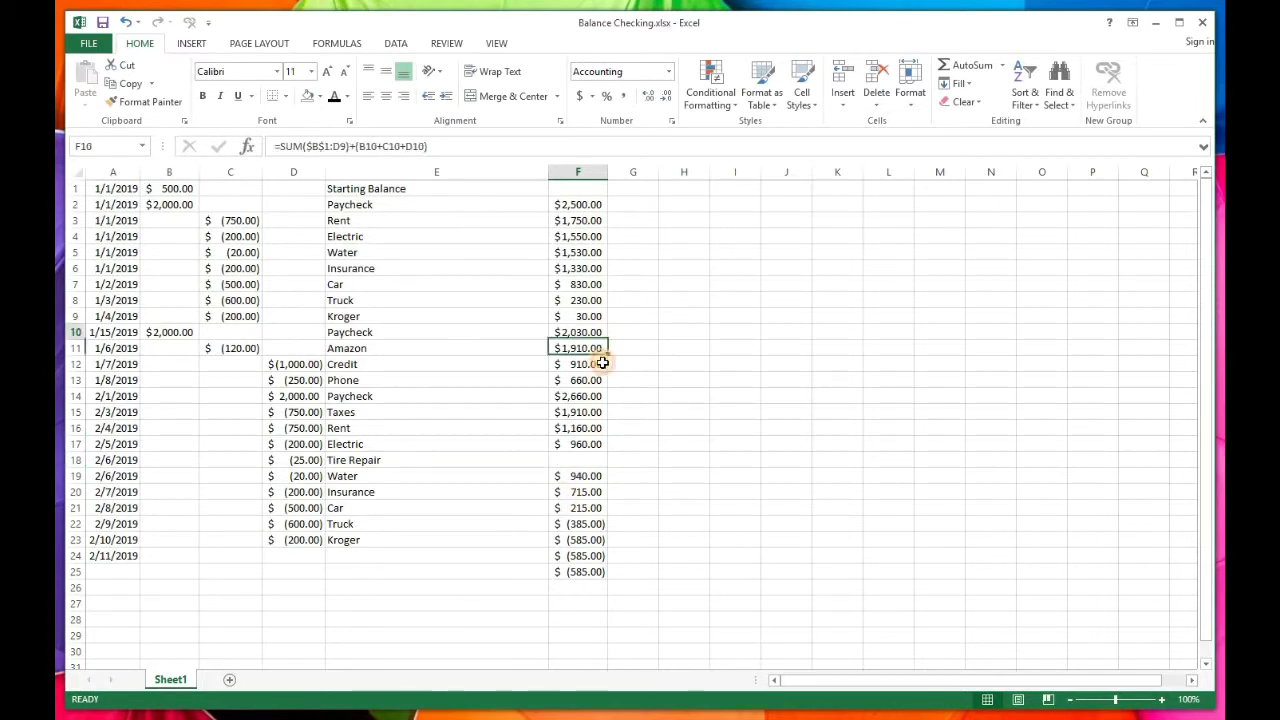
pyautogui.click(595, 396)
pyautogui.moveTo(608, 404); pyautogui.dragTo(600, 578)
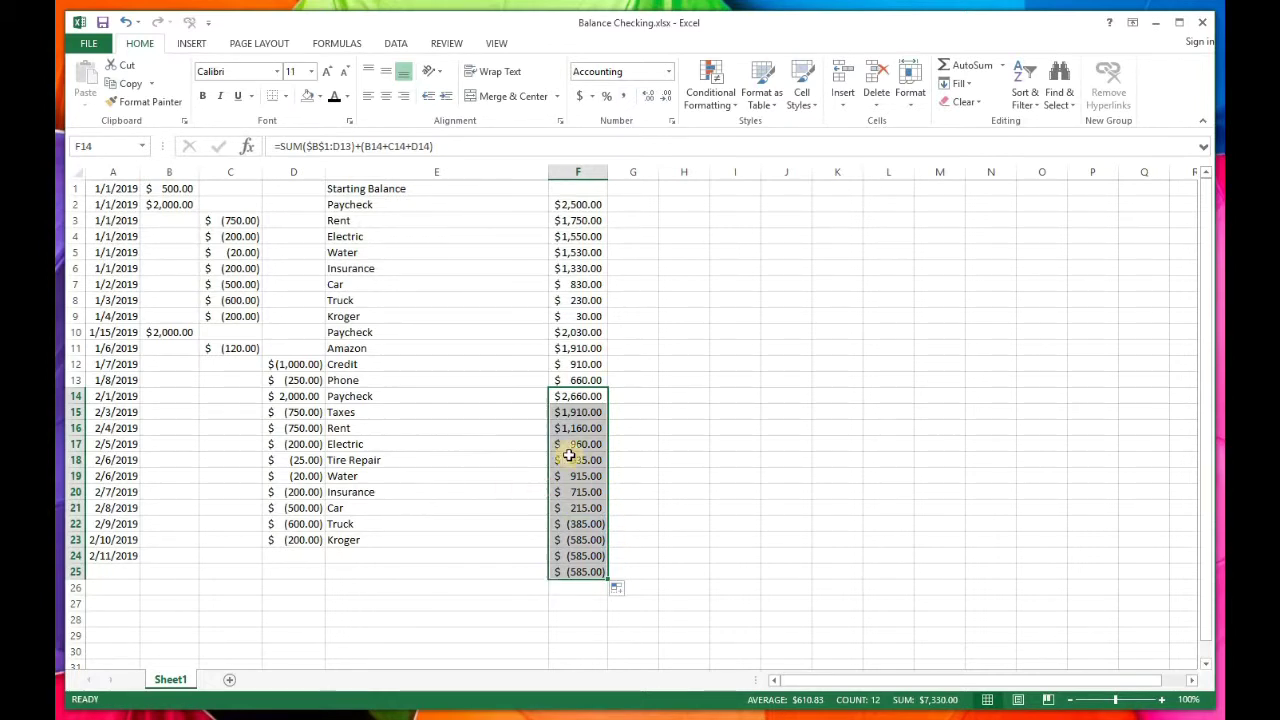
pyautogui.click(597, 410)
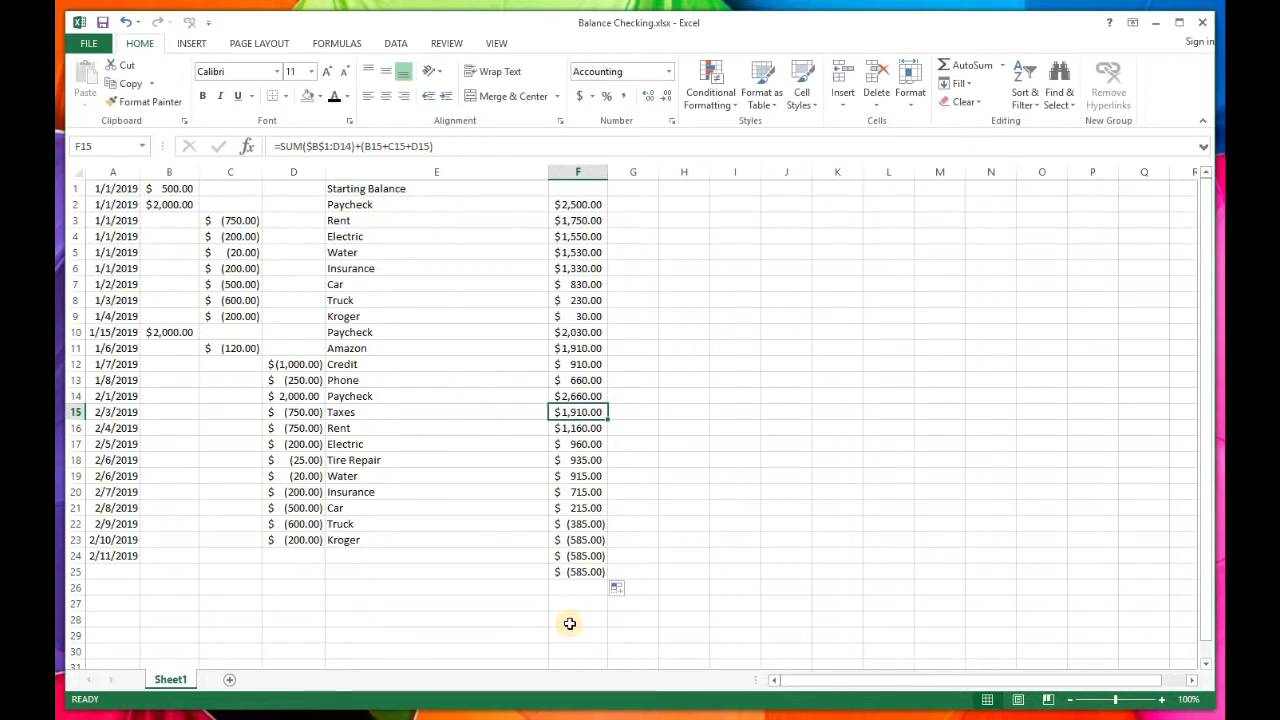
pyautogui.click(715, 347)
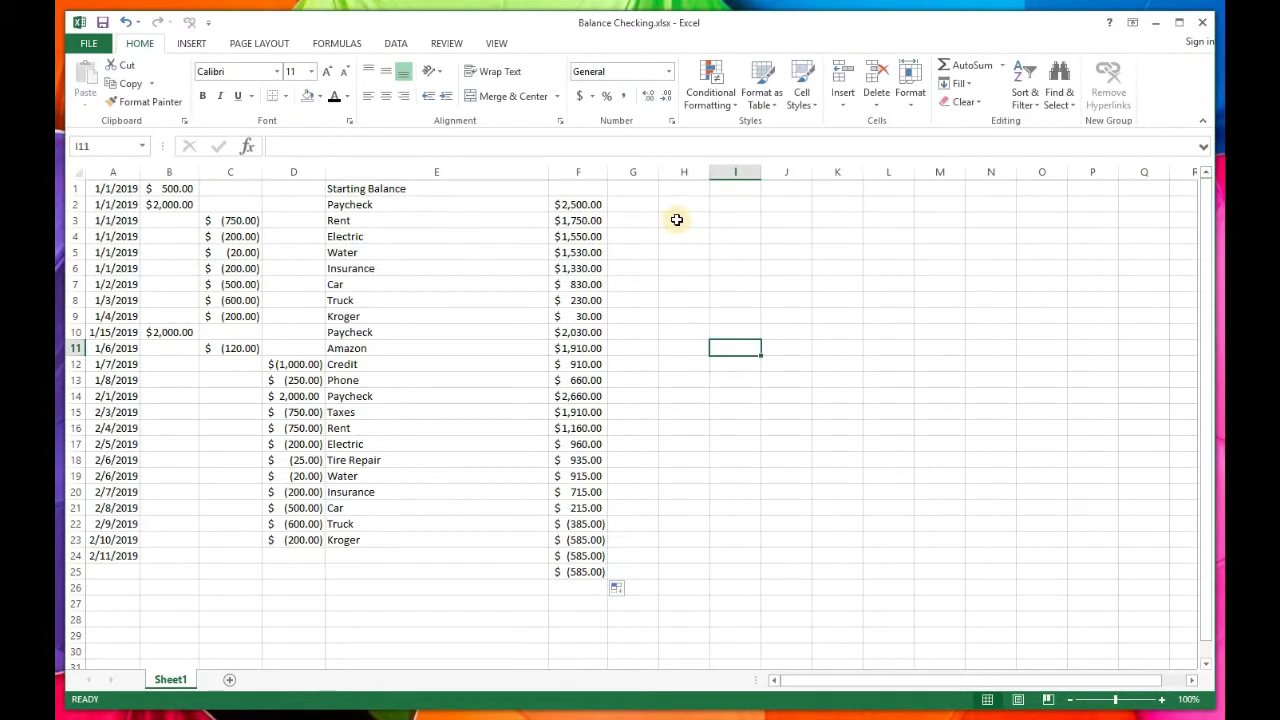